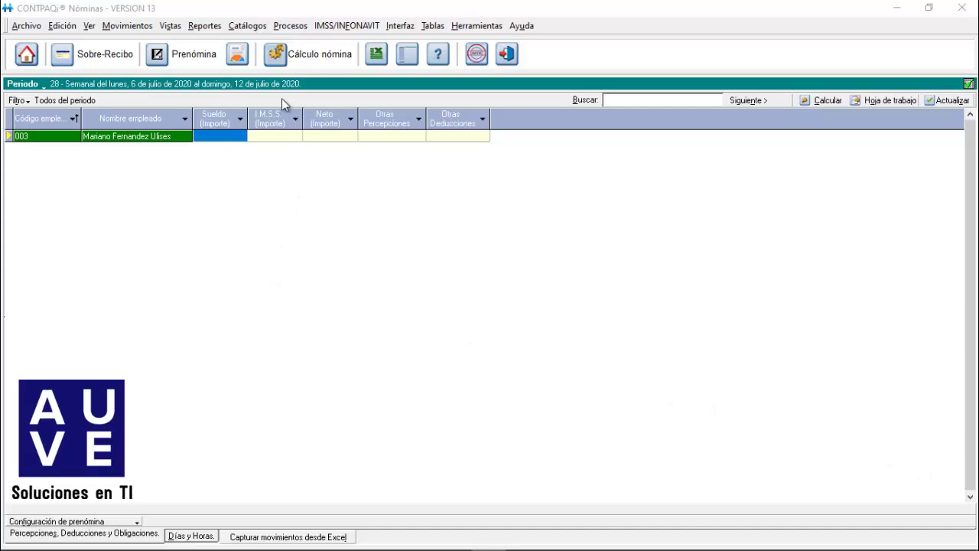
# Open the employee catalog and select the third employee in the list.
pyautogui.click(245, 28)
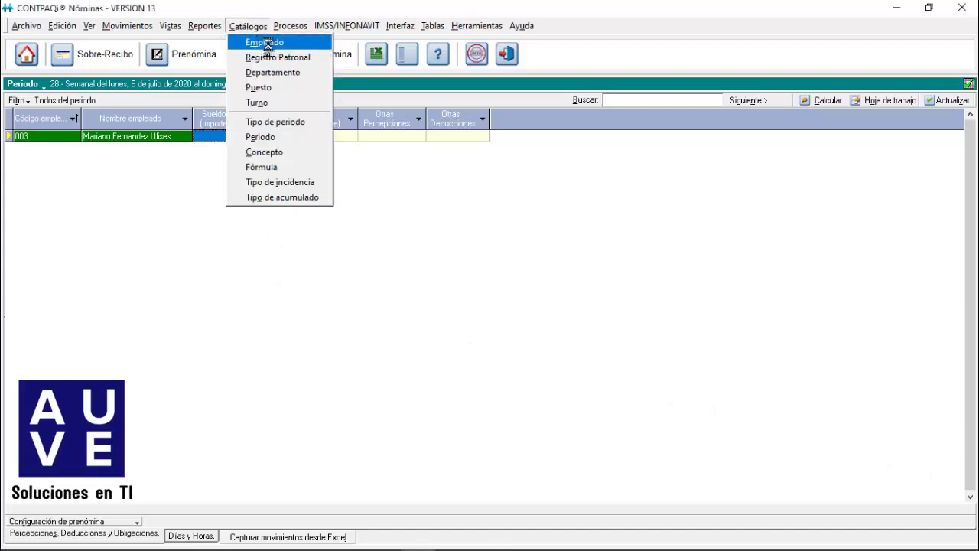
pyautogui.click(258, 37)
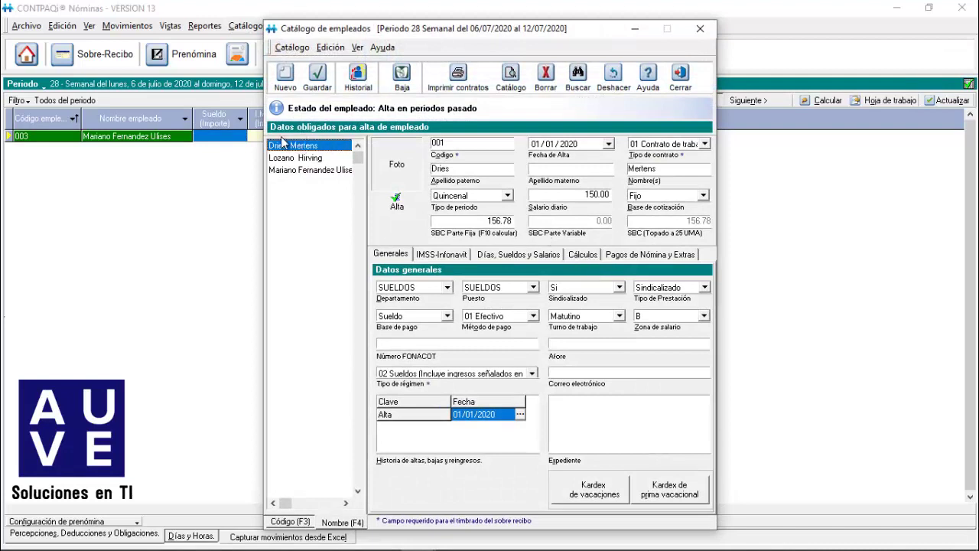
pyautogui.click(297, 170)
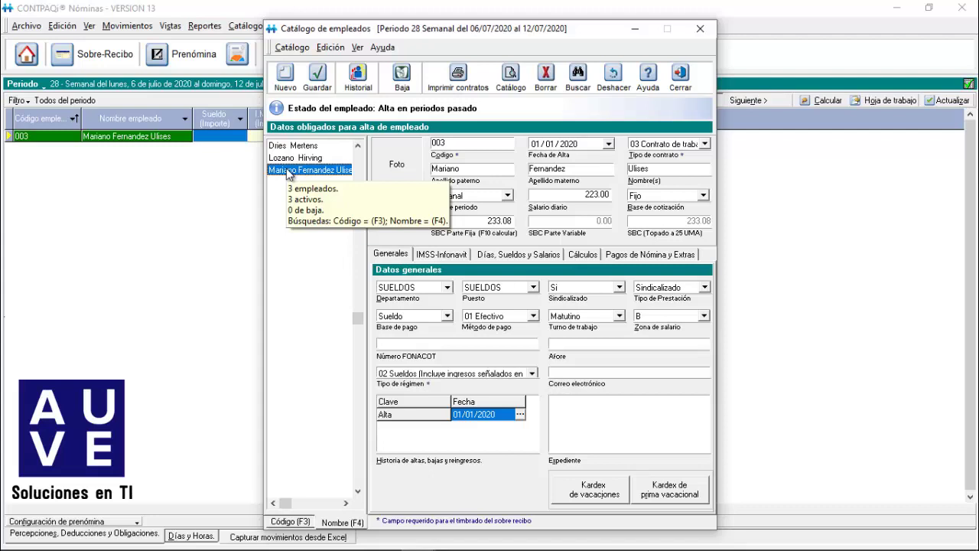
# Try to change the selected employee's period type to Mensual and to Quincenal, and leave the catalog without keeping the change.
pyautogui.click(508, 195)
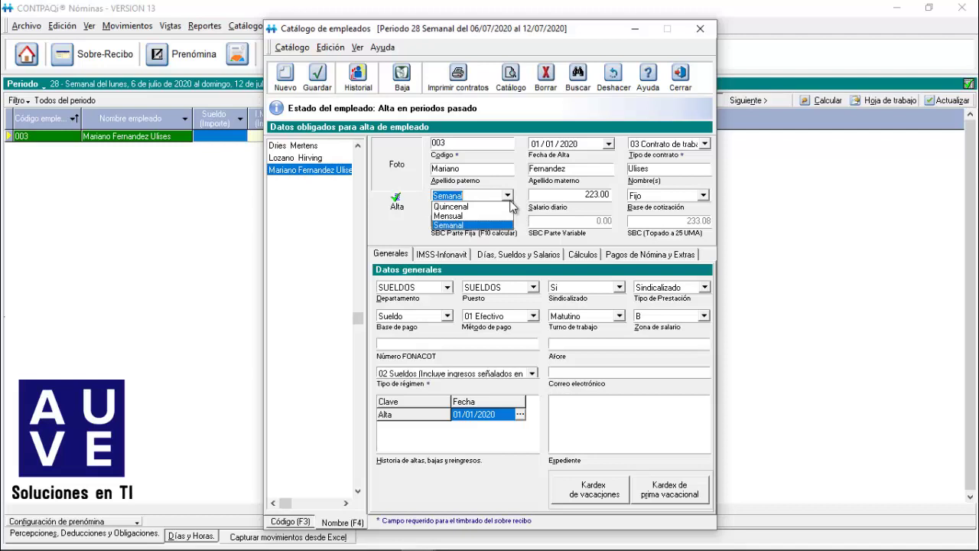
pyautogui.click(509, 200)
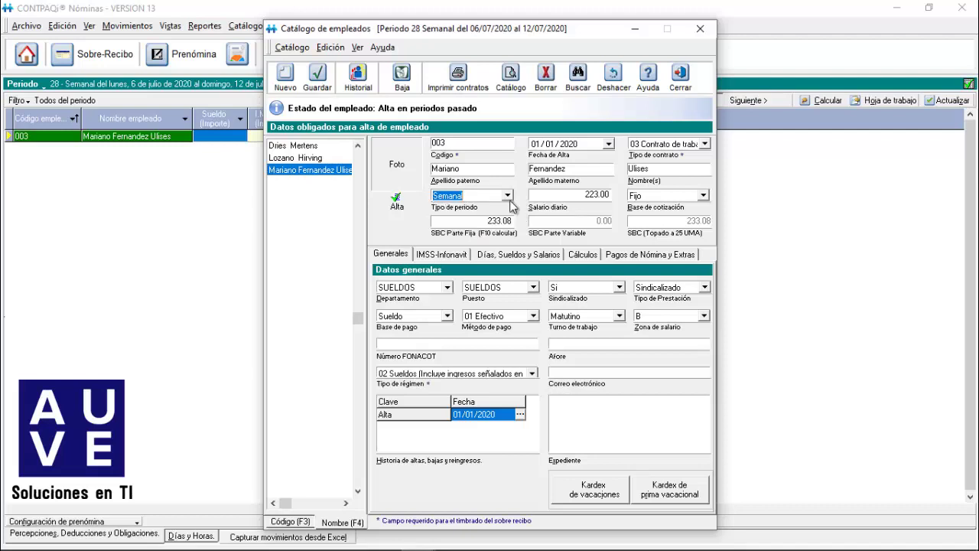
pyautogui.click(510, 201)
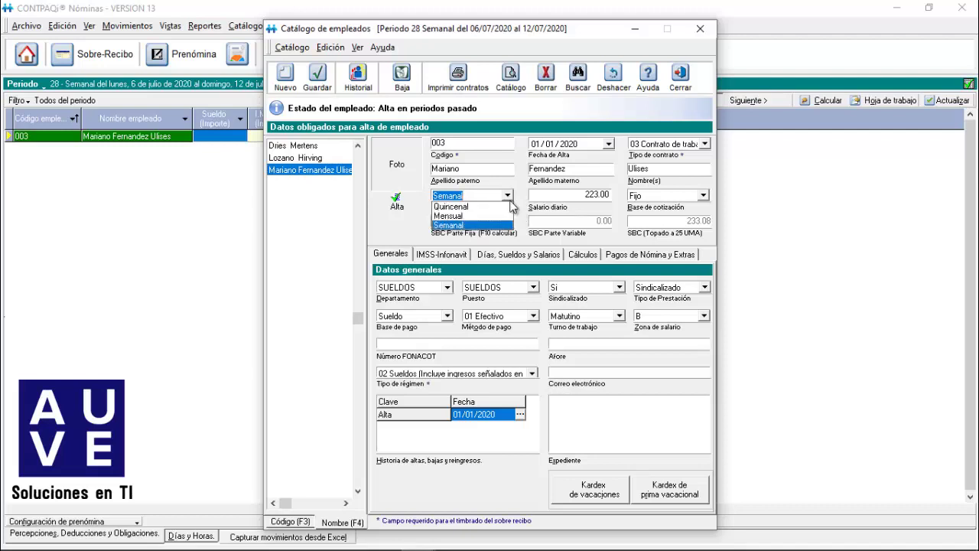
pyautogui.click(457, 217)
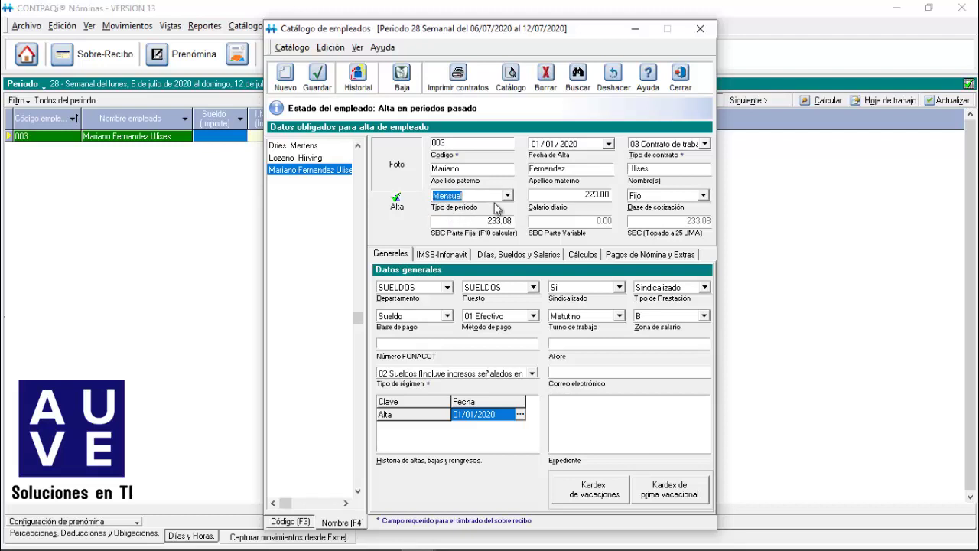
pyautogui.click(507, 195)
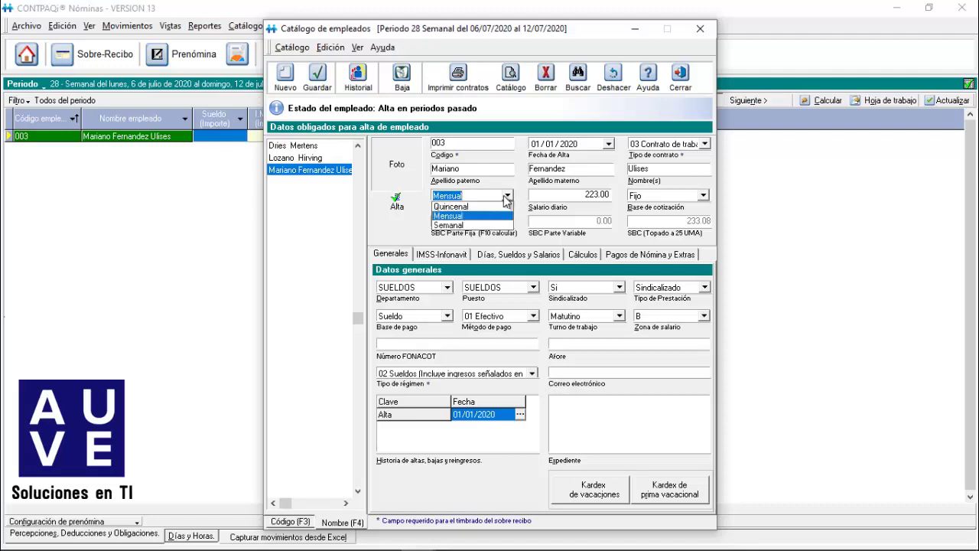
pyautogui.click(451, 207)
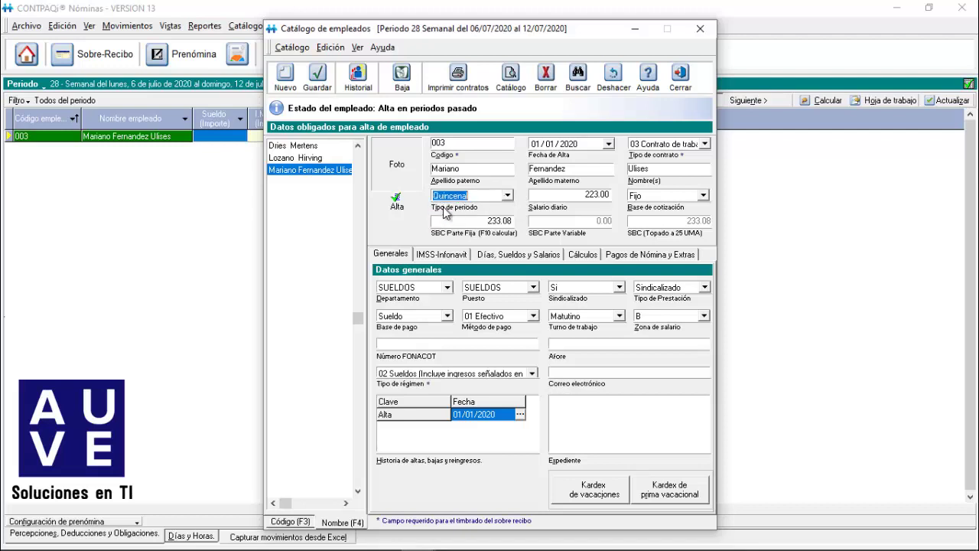
pyautogui.click(681, 90)
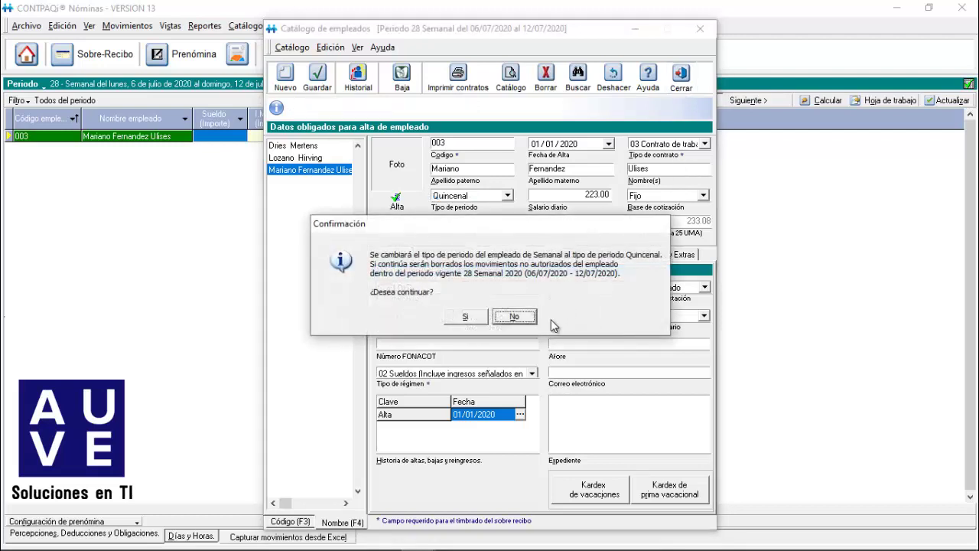
pyautogui.click(466, 317)
pyautogui.click(494, 322)
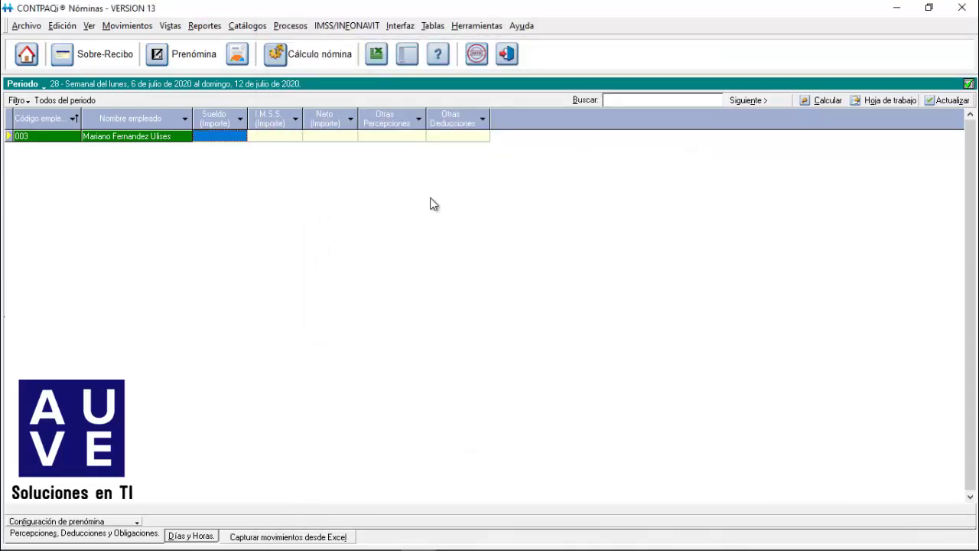
# Calculate the payroll of weekly period 28 for the employees still missing calculation.
pyautogui.click(321, 63)
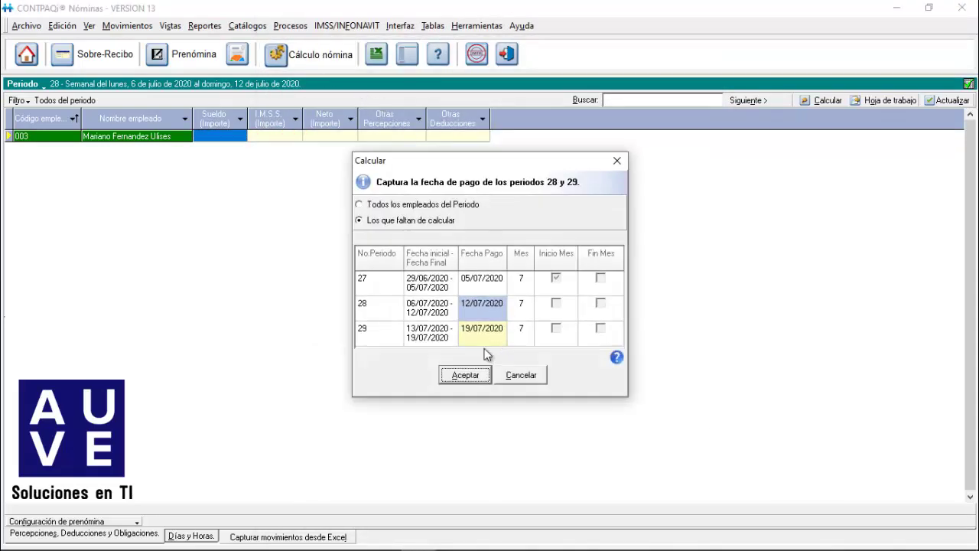
pyautogui.click(462, 374)
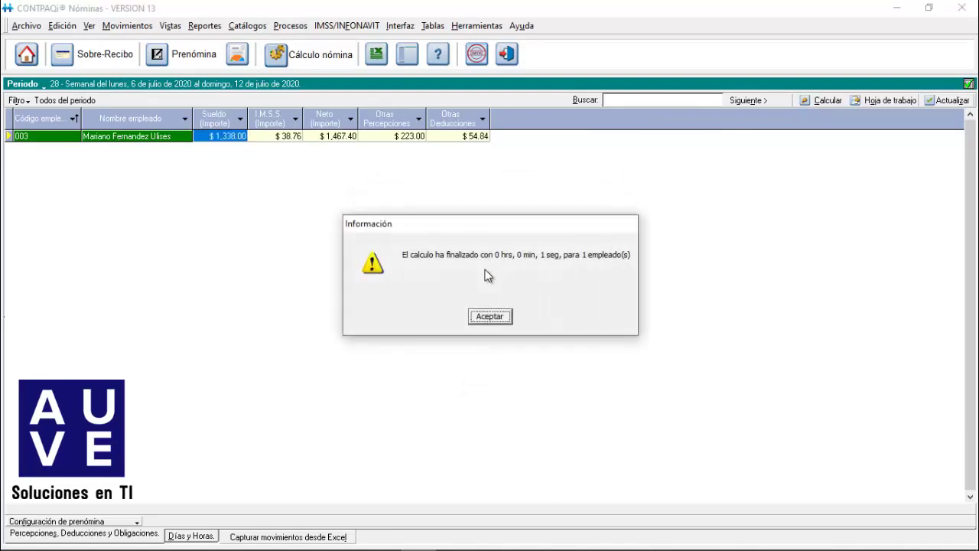
pyautogui.click(493, 318)
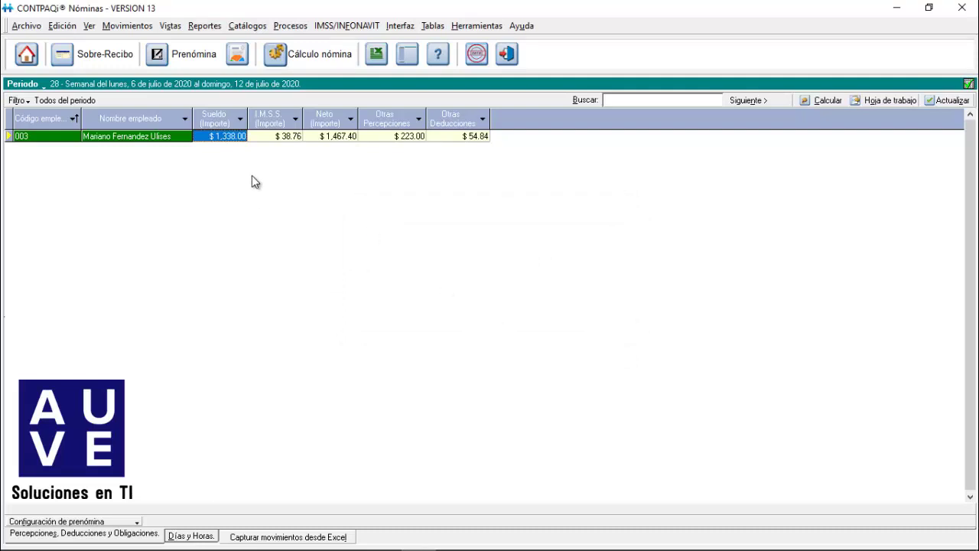
# Set the period type of the third employee in the catalog list to Quincenal.
pyautogui.click(239, 28)
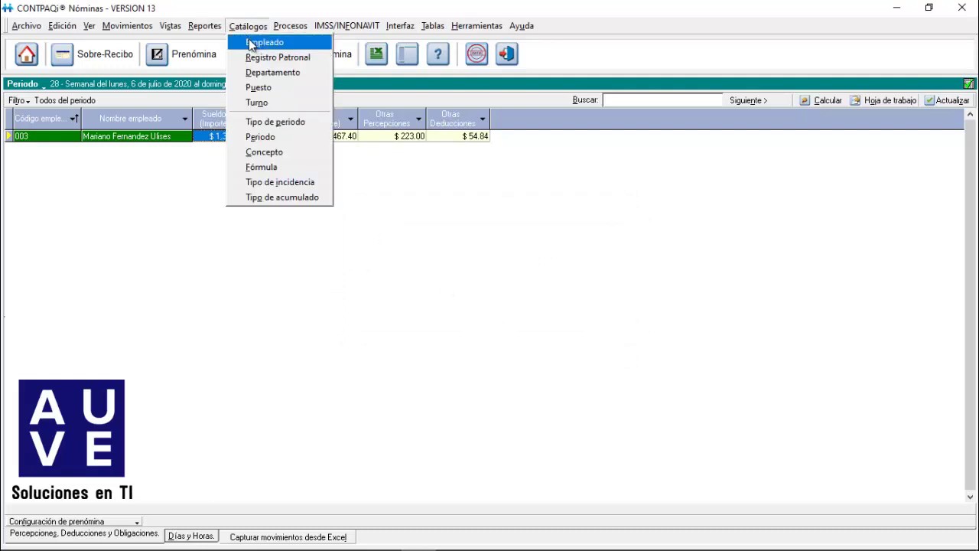
pyautogui.click(247, 40)
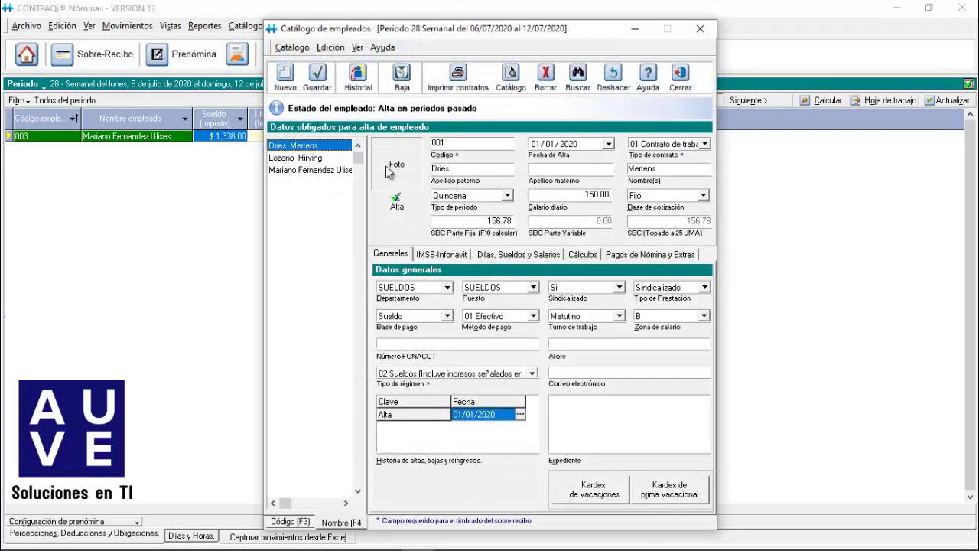
pyautogui.click(299, 170)
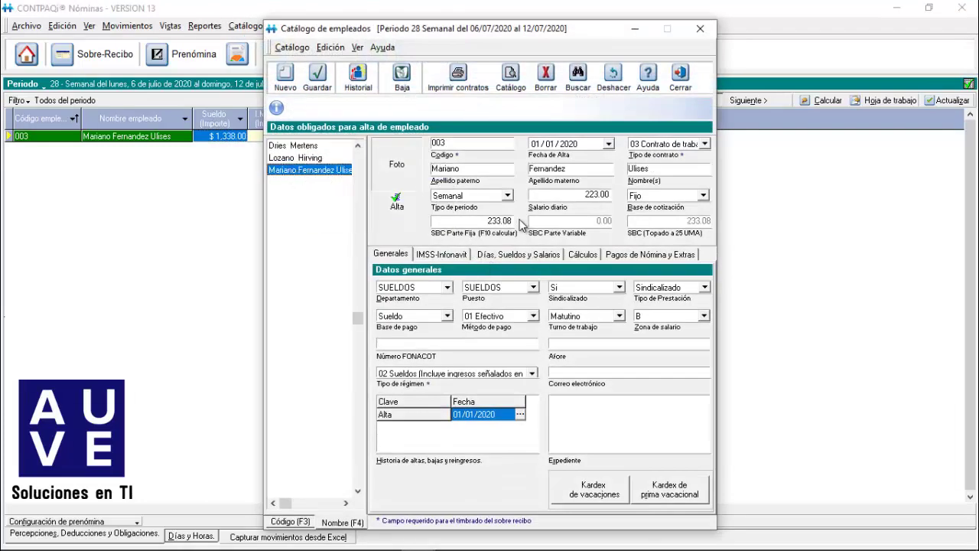
pyautogui.click(507, 196)
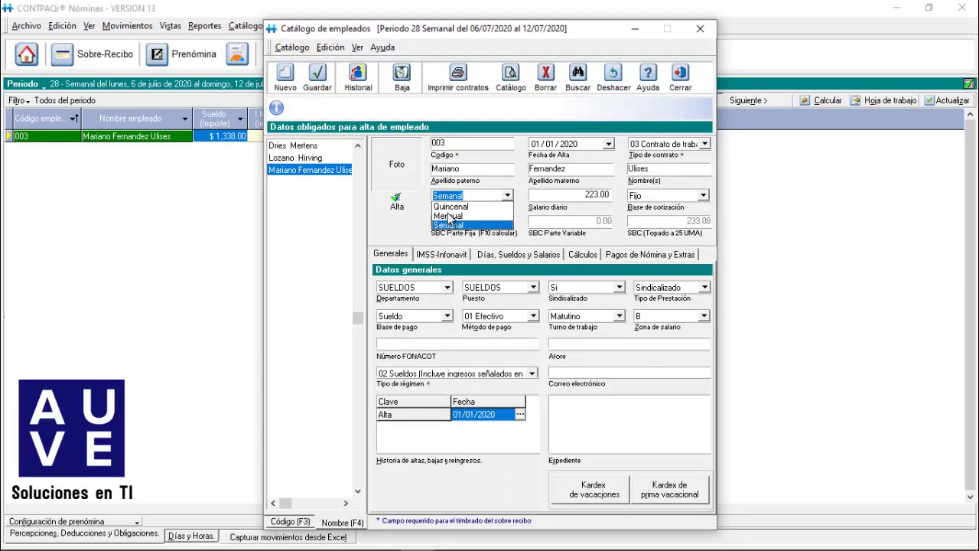
pyautogui.click(448, 203)
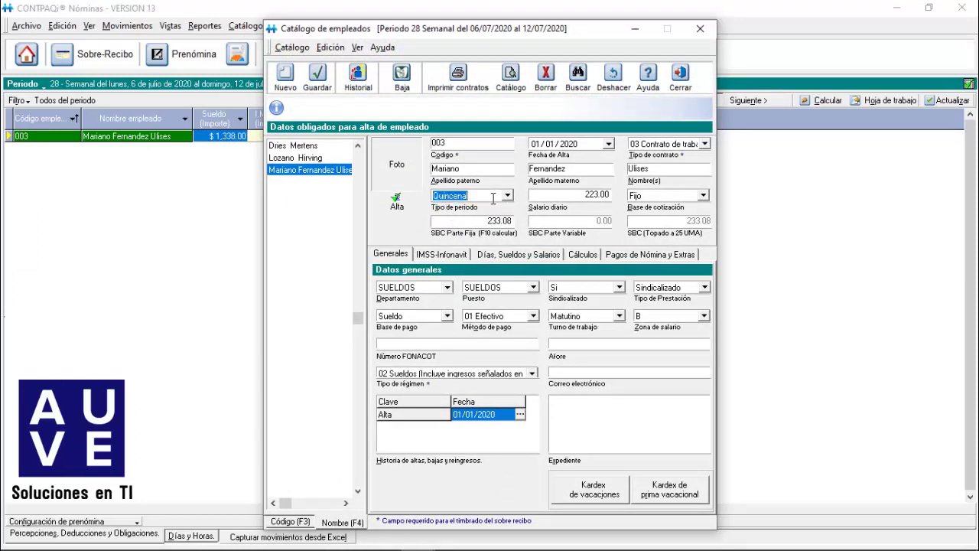
# Save the employee, accepting deletion of the unauthorized movements in period 28 Semanal, and close the employee catalog.
pyautogui.click(323, 86)
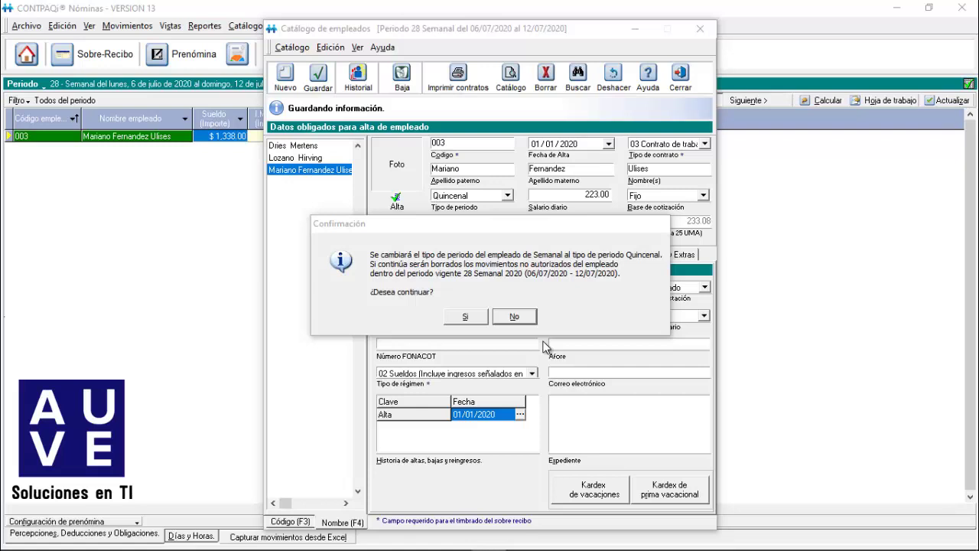
pyautogui.click(468, 317)
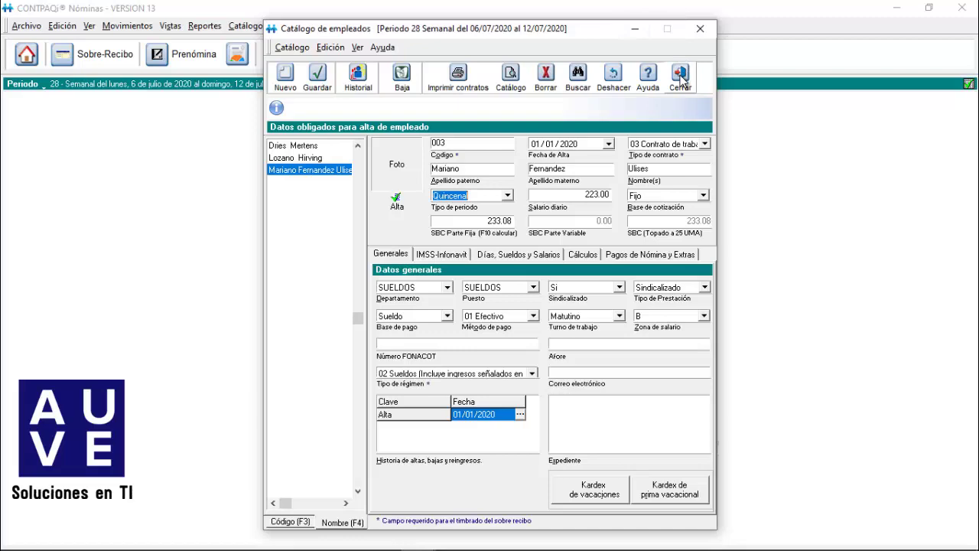
pyautogui.click(681, 76)
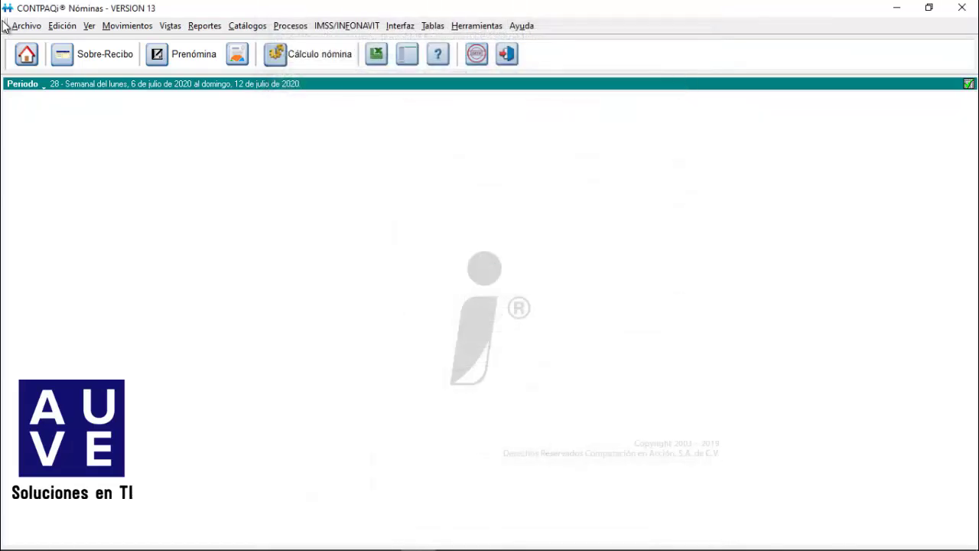
# Switch the active period to Quincenal period 13 and open its Prenómina.
pyautogui.click(27, 28)
pyautogui.moveTo(134, 57)
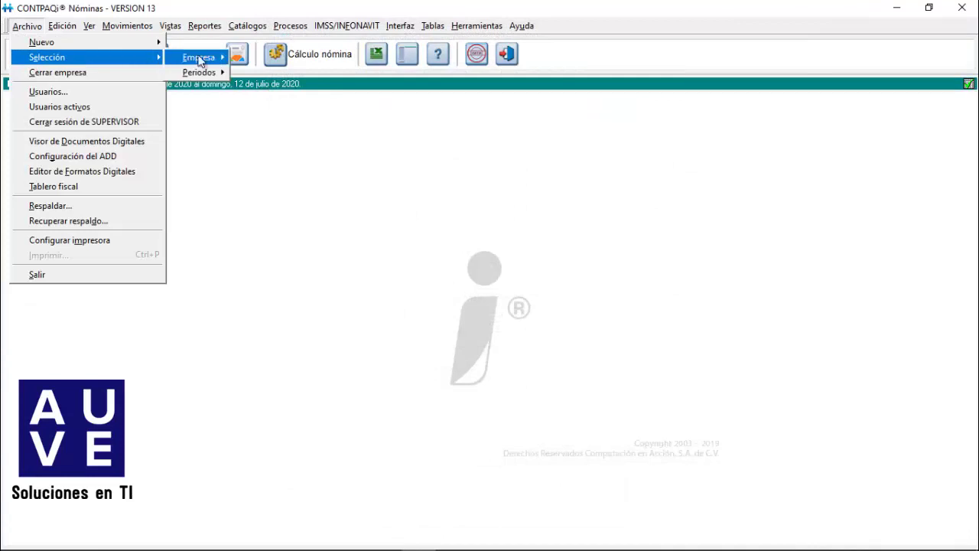
pyautogui.moveTo(225, 72)
pyautogui.click(265, 87)
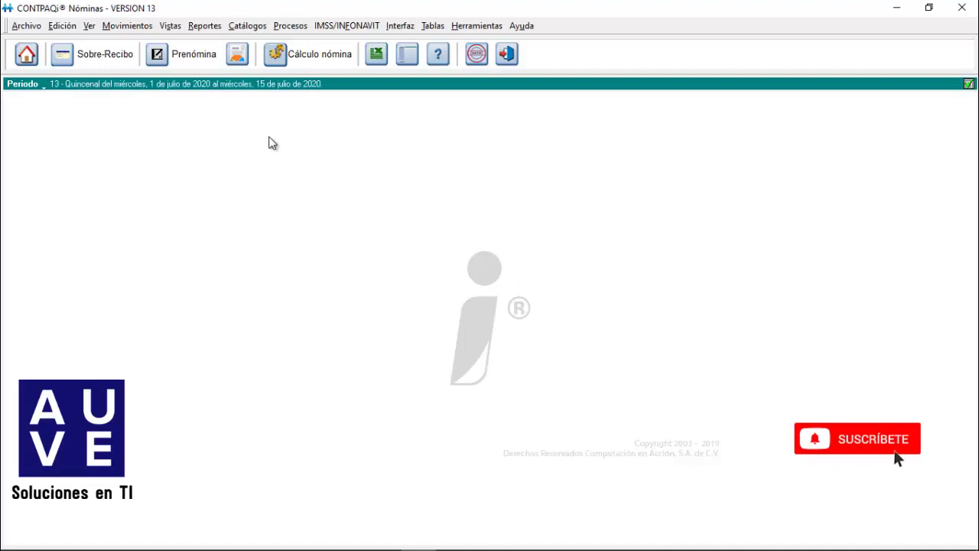
pyautogui.click(187, 61)
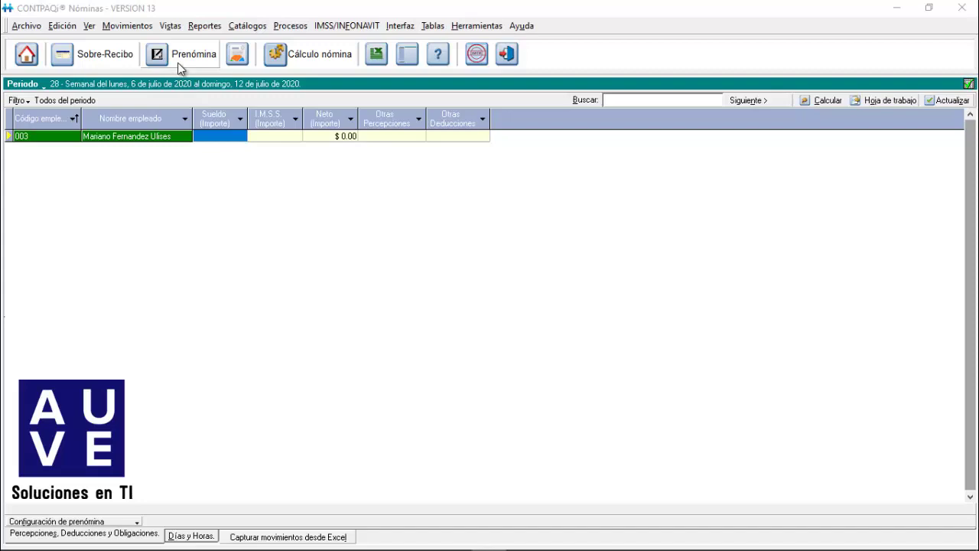
# Open the employee's Sobre-recibo for weekly period 28, examine the registered vacations, and close it.
pyautogui.click(124, 58)
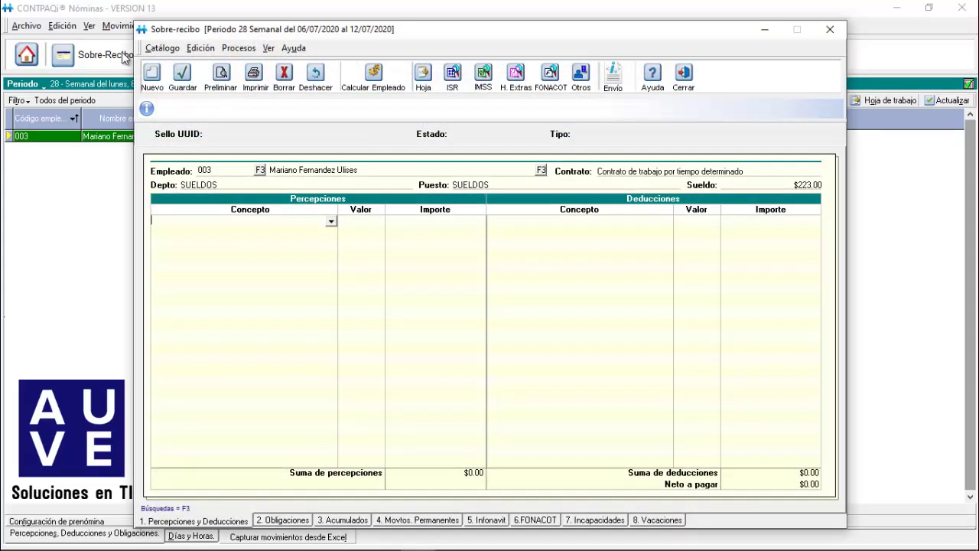
pyautogui.click(640, 521)
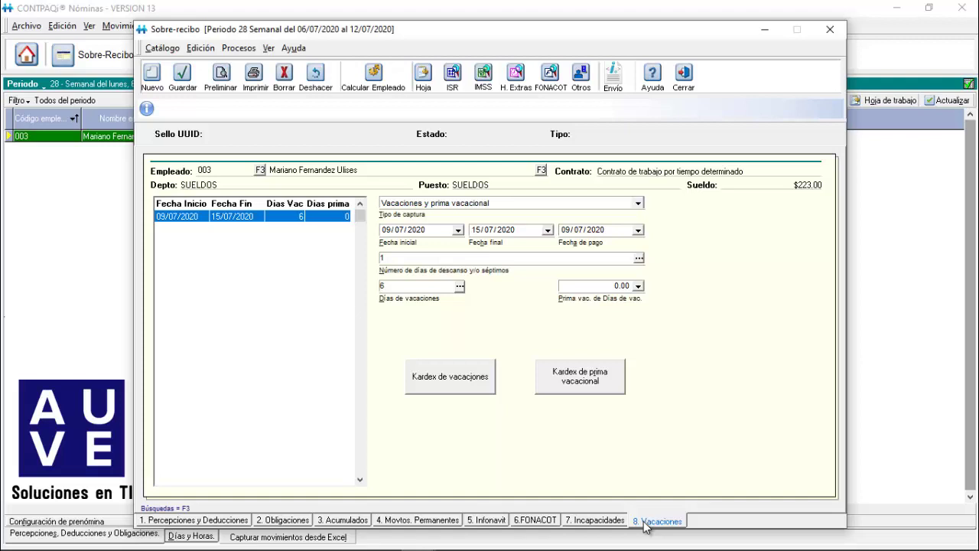
pyautogui.click(688, 75)
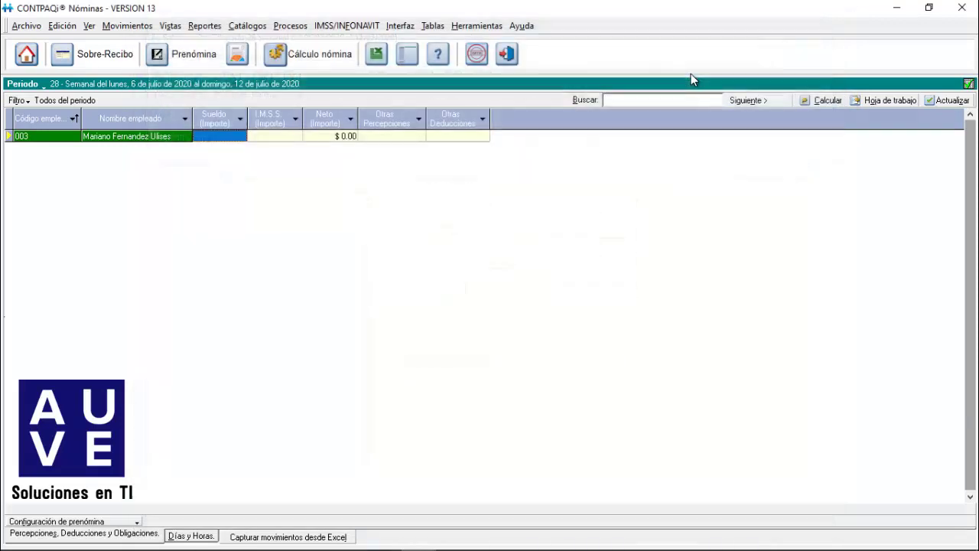
# Try to assign a different period type to the third employee in the employee catalog.
pyautogui.click(263, 27)
pyautogui.click(260, 40)
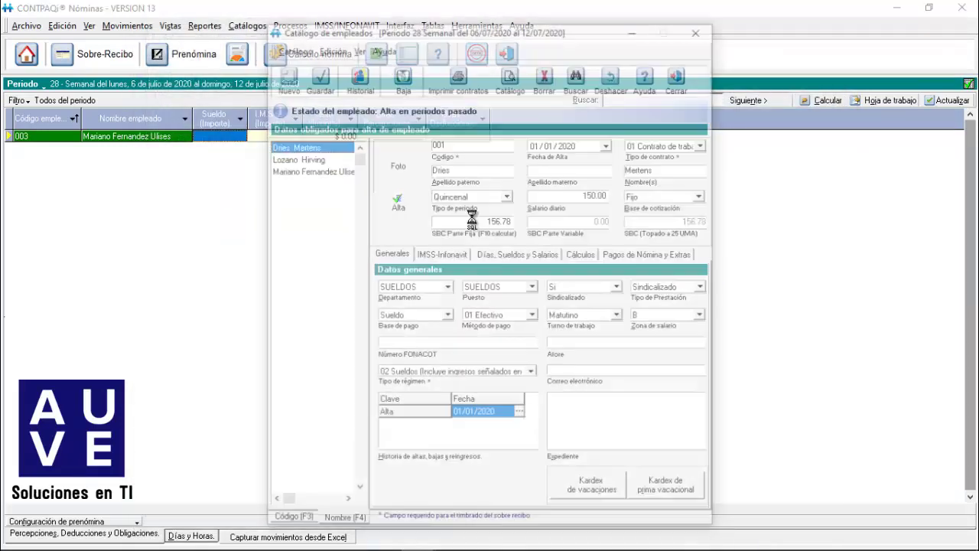
pyautogui.click(308, 171)
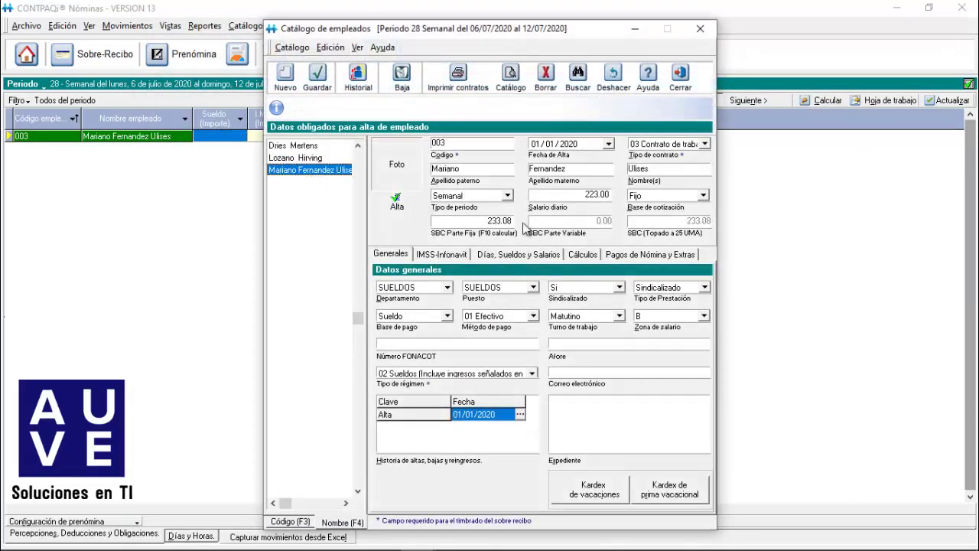
pyautogui.click(507, 196)
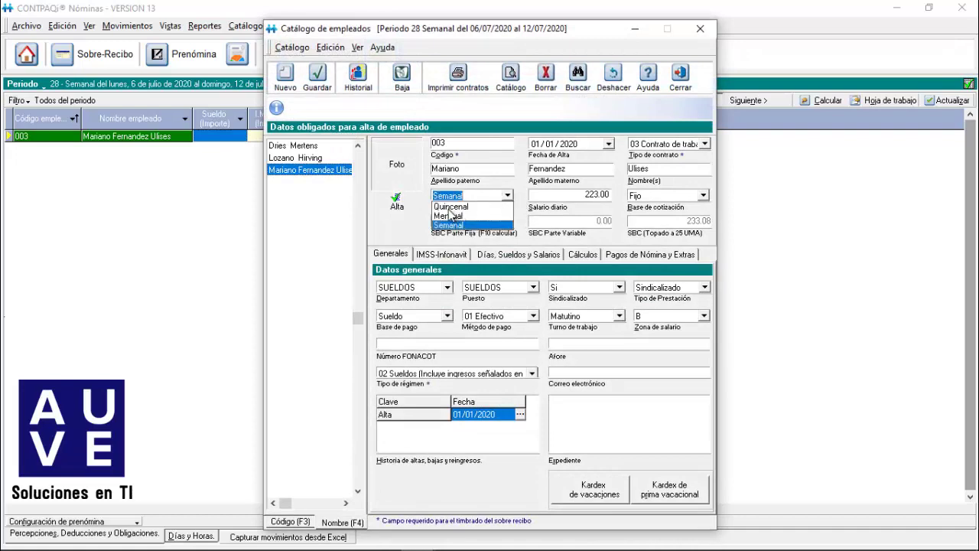
pyautogui.click(451, 212)
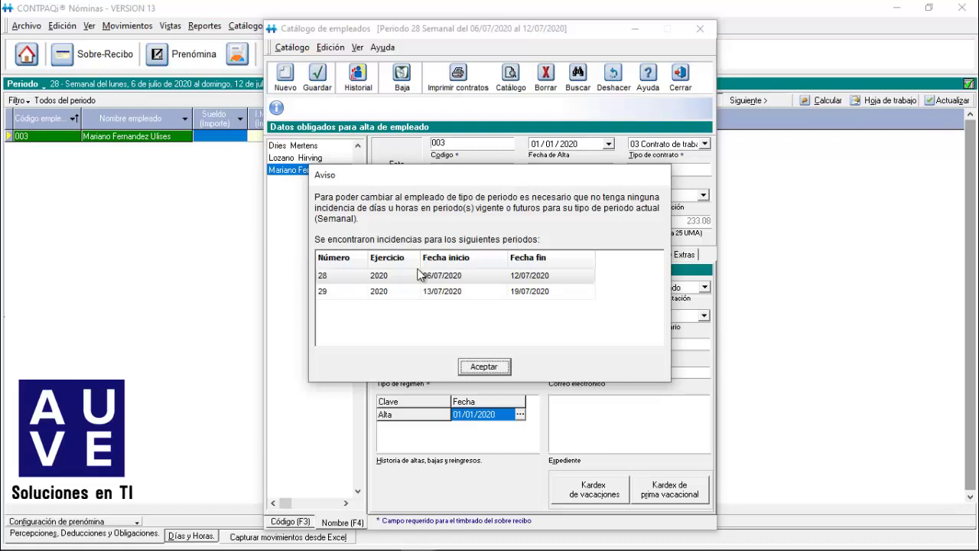
# Review the weekly periods with incidences listed in the notice, dismiss it, and close the employee catalog without saving changes.
pyautogui.click(384, 298)
pyautogui.click(456, 280)
pyautogui.click(448, 295)
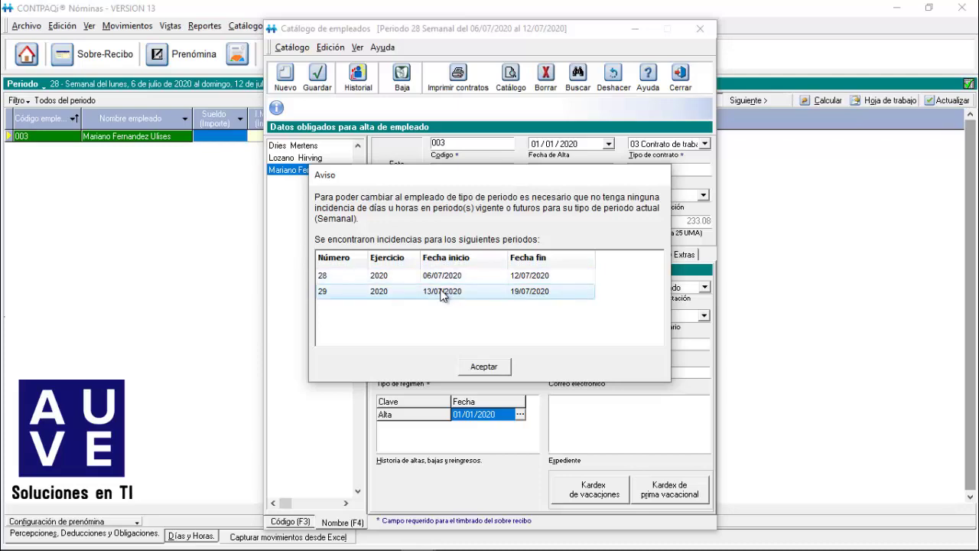
pyautogui.click(492, 370)
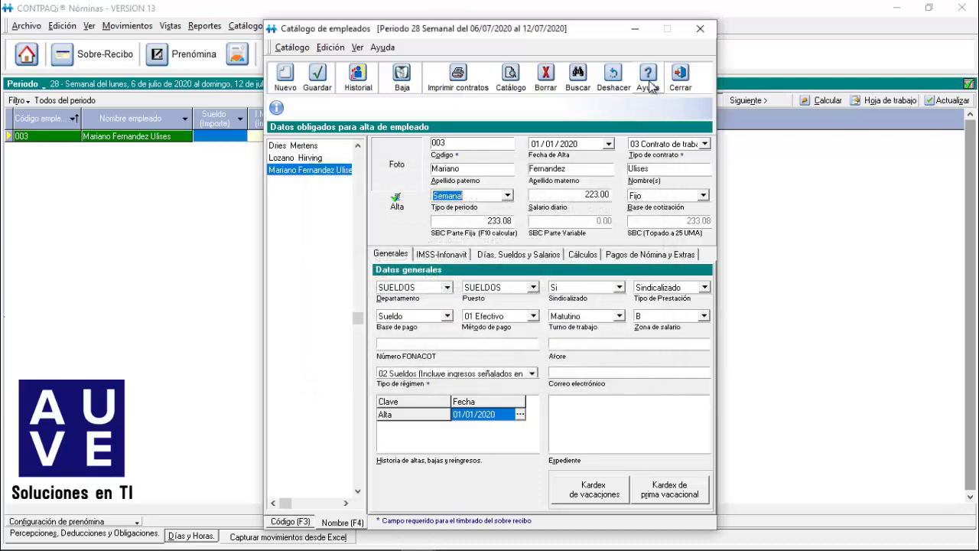
pyautogui.click(686, 73)
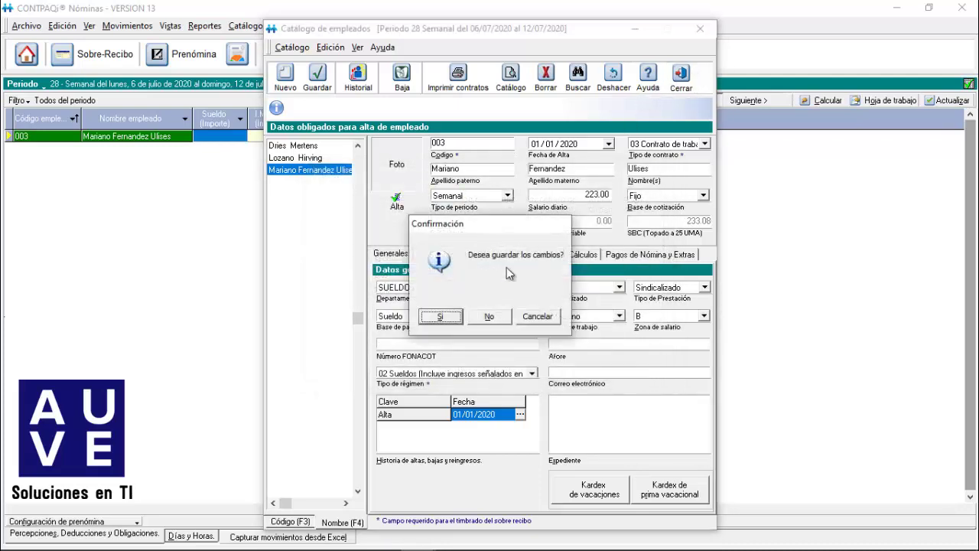
pyautogui.click(488, 316)
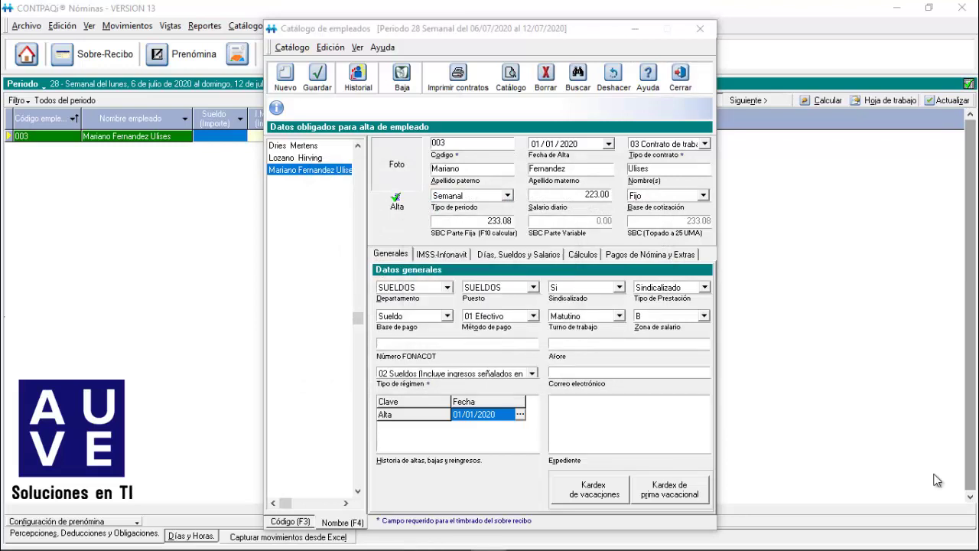
pyautogui.click(679, 80)
pyautogui.click(498, 317)
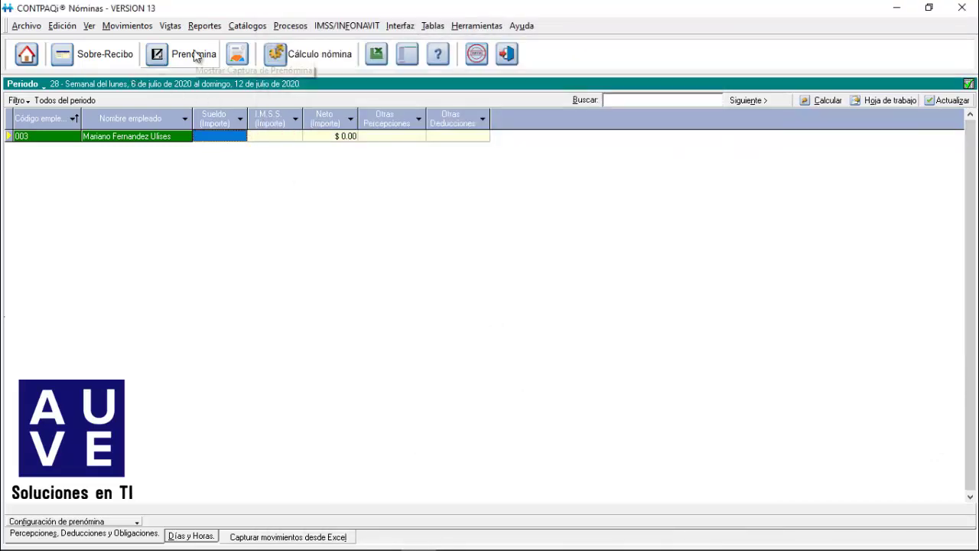
# Calculate the third employee's Sobre-recibo for weekly period 28 and delete the vacation record from 09/07/2020 to 15/07/2020.
pyautogui.click(106, 55)
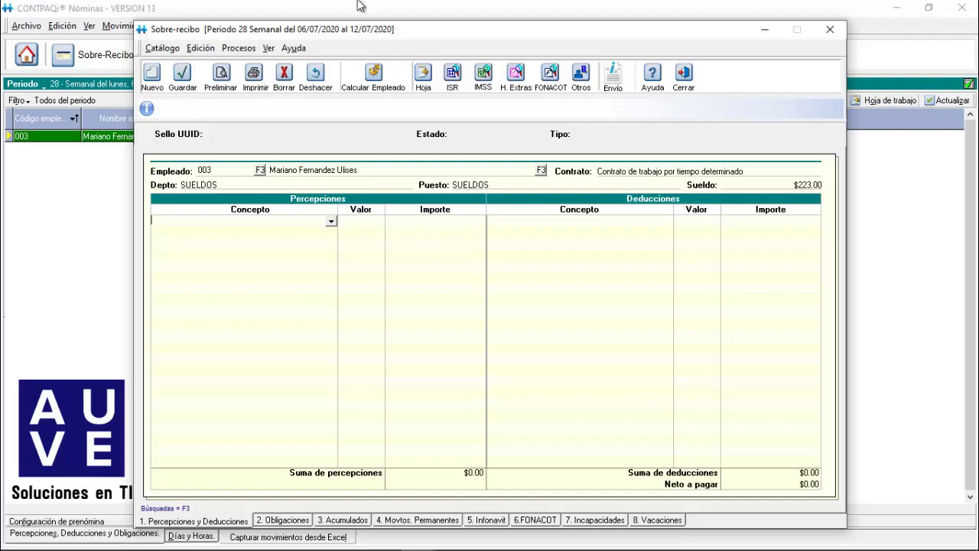
pyautogui.click(390, 84)
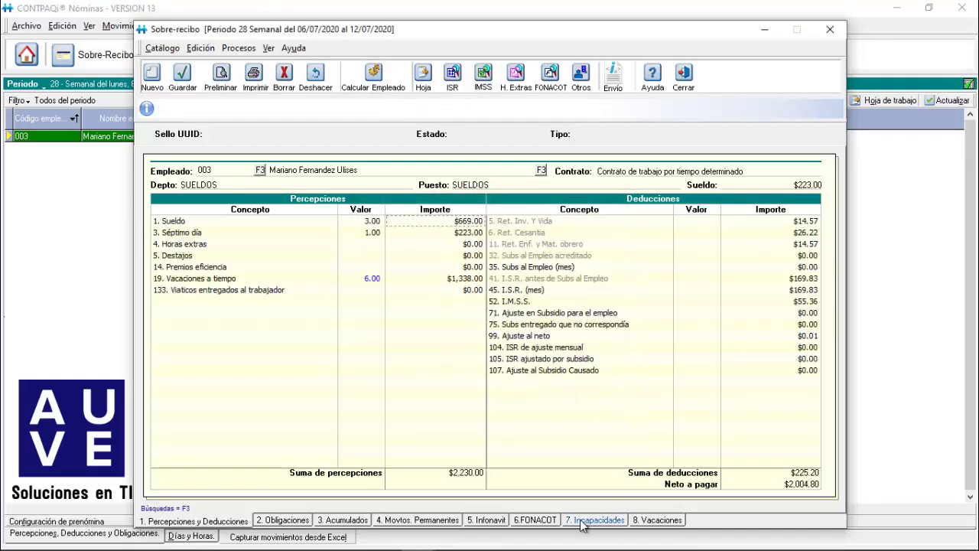
pyautogui.click(671, 521)
pyautogui.click(215, 218)
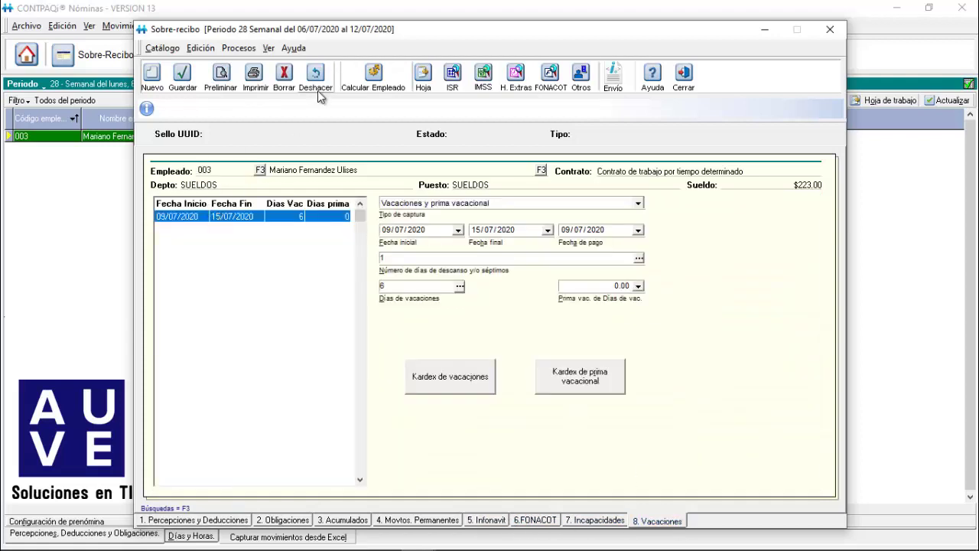
pyautogui.click(291, 82)
pyautogui.click(461, 320)
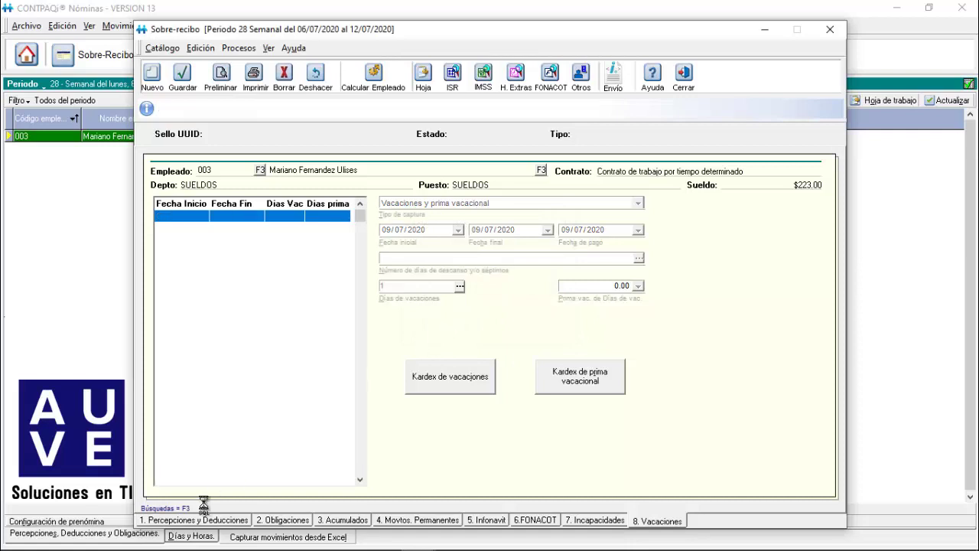
pyautogui.click(186, 520)
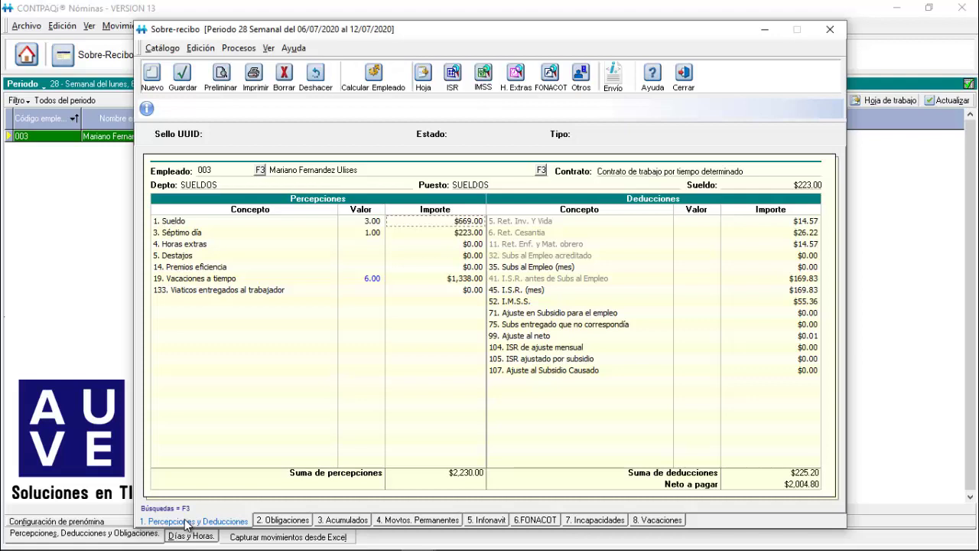
# Check the employee's Infonavit and permanent movements in the Sobre-recibo, and close it.
pyautogui.click(486, 520)
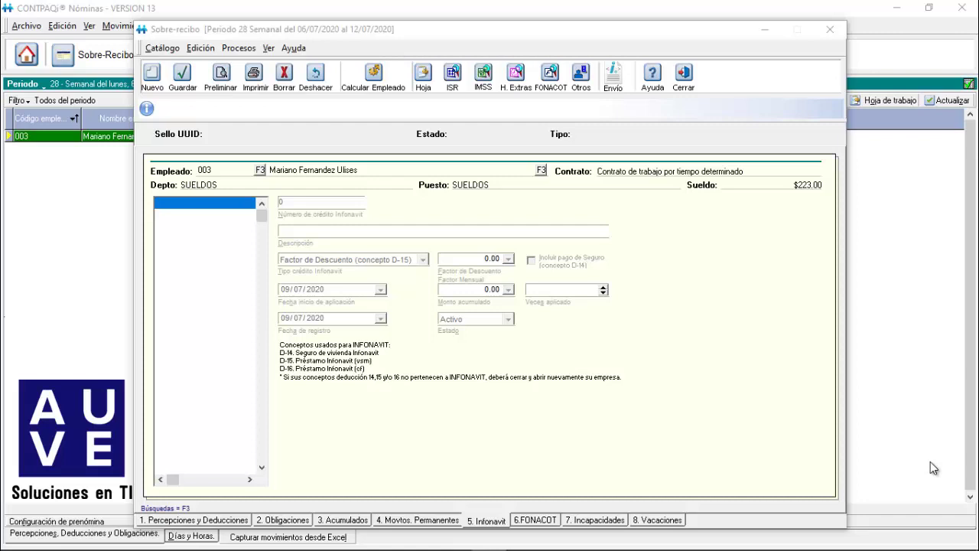
pyautogui.click(402, 522)
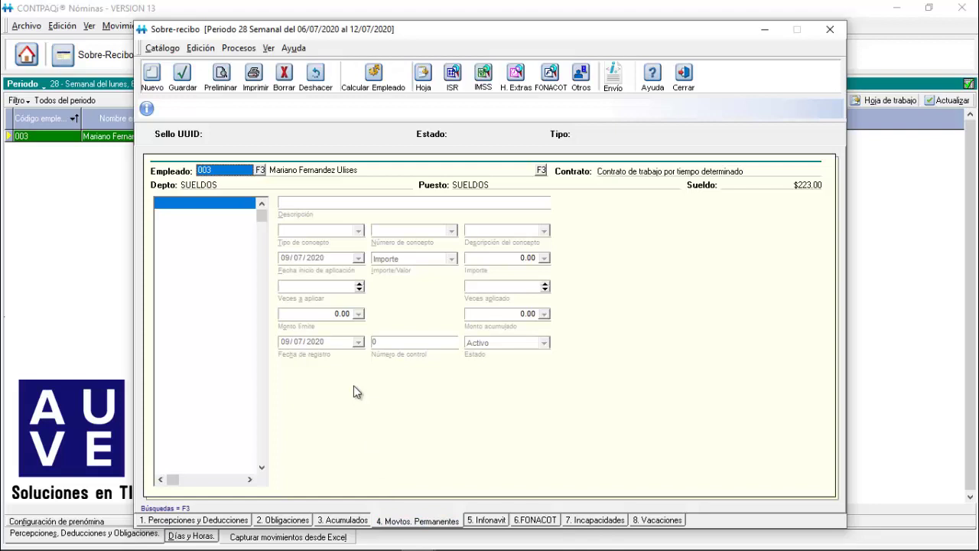
pyautogui.click(683, 74)
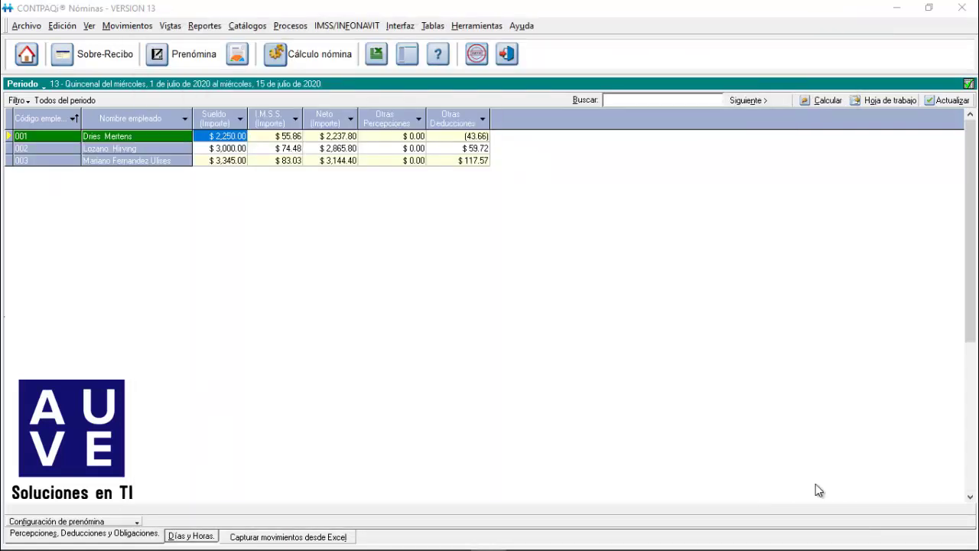
# Open the third employee's Sobre-recibo for Quincenal period 13, examine the Acumulados amounts for month 7, and close it.
pyautogui.click(136, 161)
pyautogui.click(105, 55)
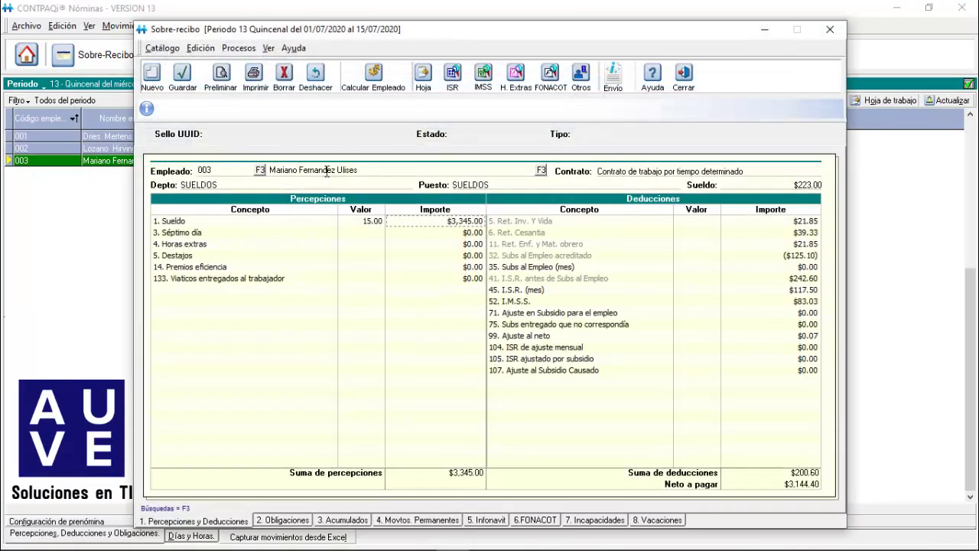
pyautogui.click(343, 521)
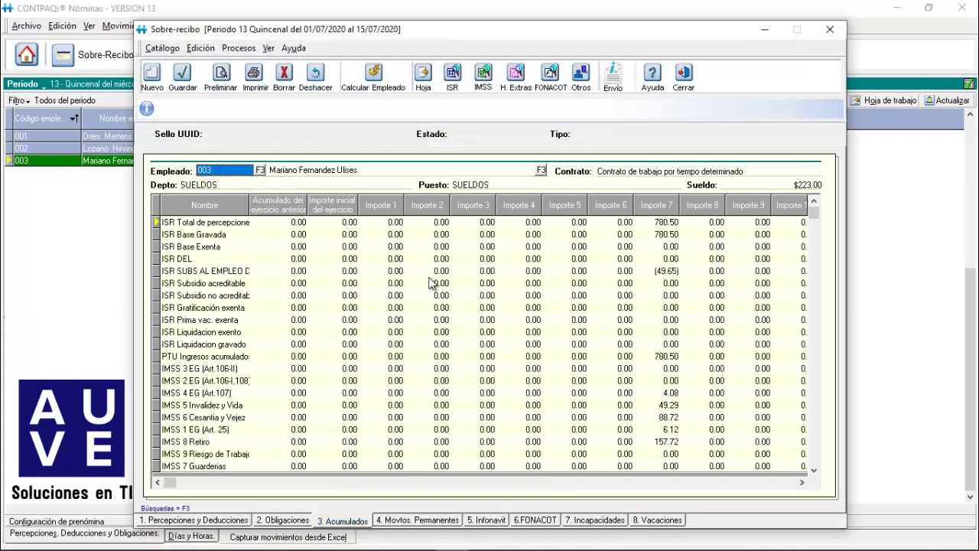
pyautogui.click(672, 234)
pyautogui.press('Up')
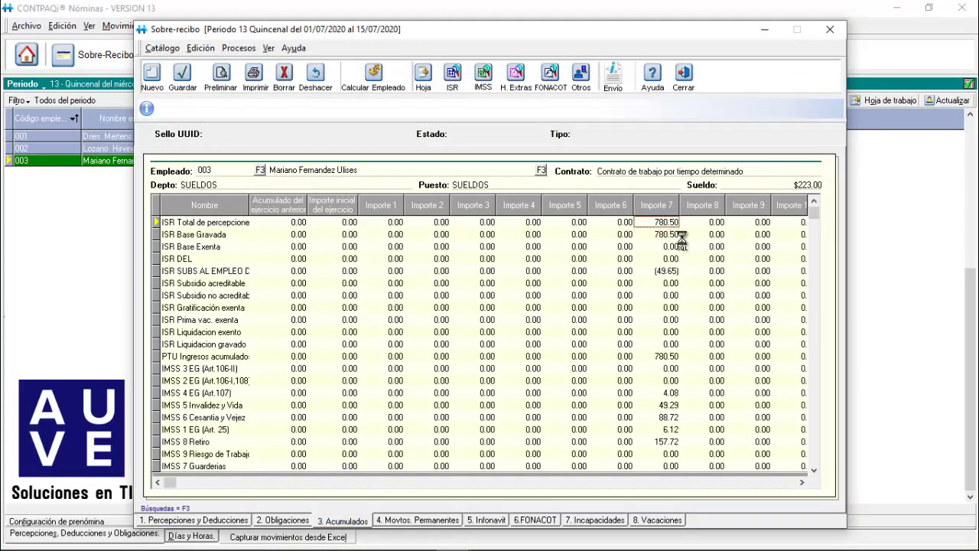
pyautogui.press('Down')
pyautogui.press('Down')
pyautogui.press('Down')
pyautogui.press('Down')
pyautogui.press('Down')
pyautogui.press('Down')
pyautogui.press('Down')
pyautogui.press('Down')
pyautogui.press('Down')
pyautogui.press('Down')
pyautogui.press('Down')
pyautogui.press('Down')
pyautogui.press('Down')
pyautogui.press('Down')
pyautogui.press('Down')
pyautogui.press('Down')
pyautogui.press('Down')
pyautogui.press('Down')
pyautogui.press('Down')
pyautogui.press('Down')
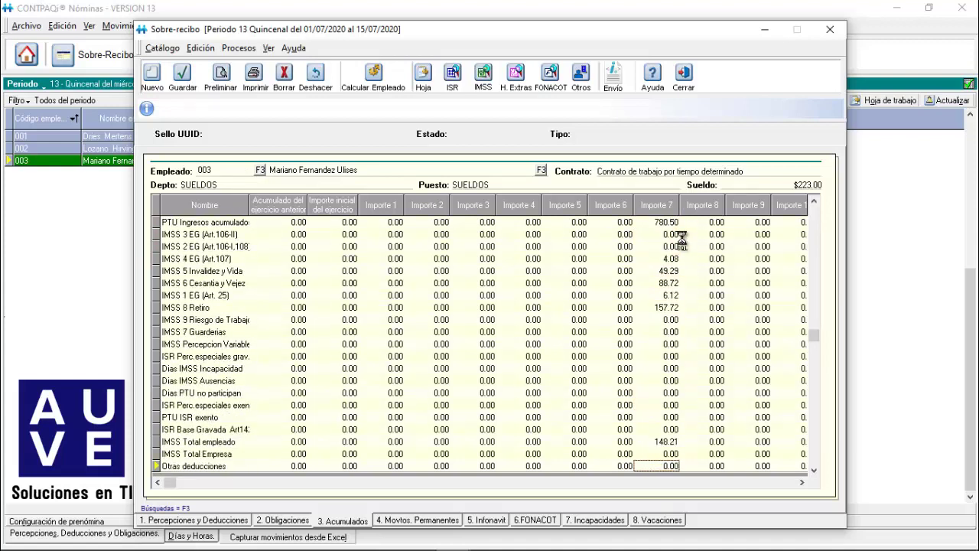
pyautogui.press('Up')
pyautogui.press('Up')
pyautogui.press('Up')
pyautogui.press('Up')
pyautogui.press('Up')
pyautogui.press('Up')
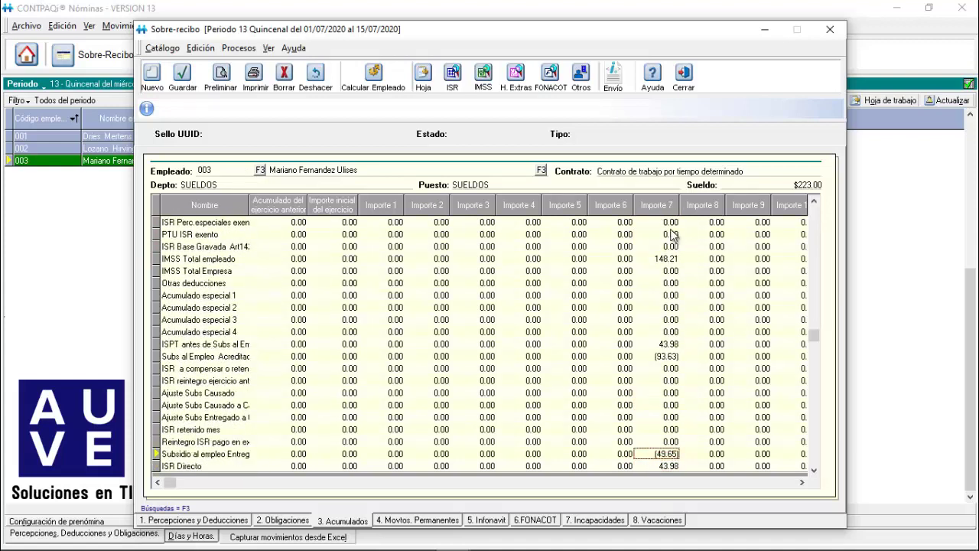
pyautogui.press('Up')
pyautogui.press('Up')
pyautogui.press('Up')
pyautogui.press('Up')
pyautogui.press('Up')
pyautogui.press('Up')
pyautogui.press('Up')
pyautogui.press('Up')
pyautogui.press('Up')
pyautogui.press('Up')
pyautogui.press('Up')
pyautogui.press('Up')
pyautogui.press('Up')
pyautogui.press('Up')
pyautogui.press('Up')
pyautogui.press('Up')
pyautogui.press('Up')
pyautogui.press('Up')
pyautogui.press('Up')
pyautogui.press('Up')
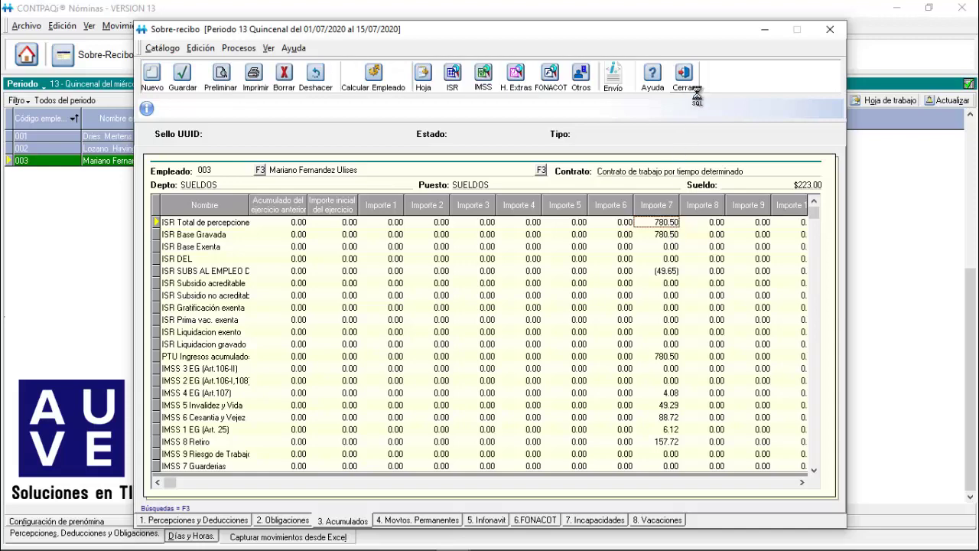
pyautogui.click(686, 86)
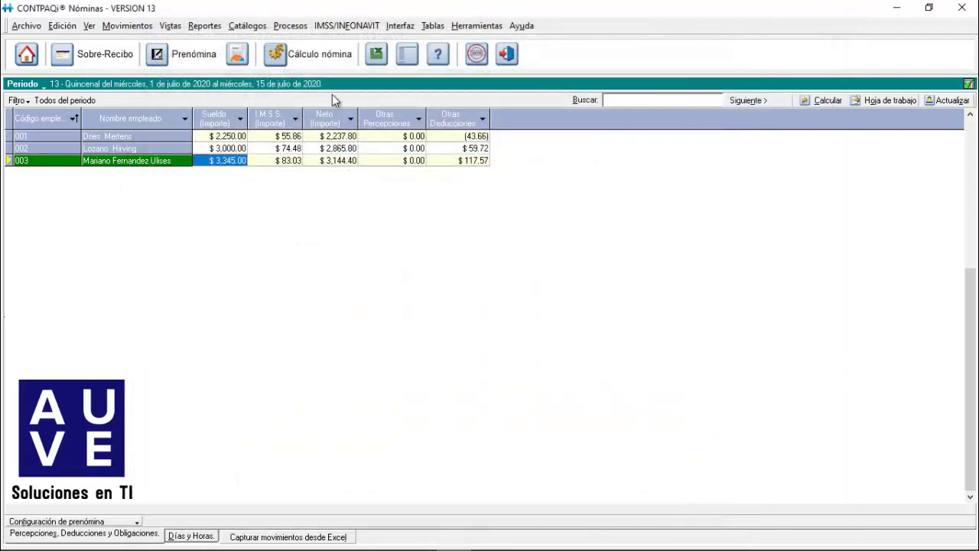
# Switch the active period to Semanal period 27, 29/junio/2020 al 05/julio/2020, accepting to work in a prior period.
pyautogui.click(27, 26)
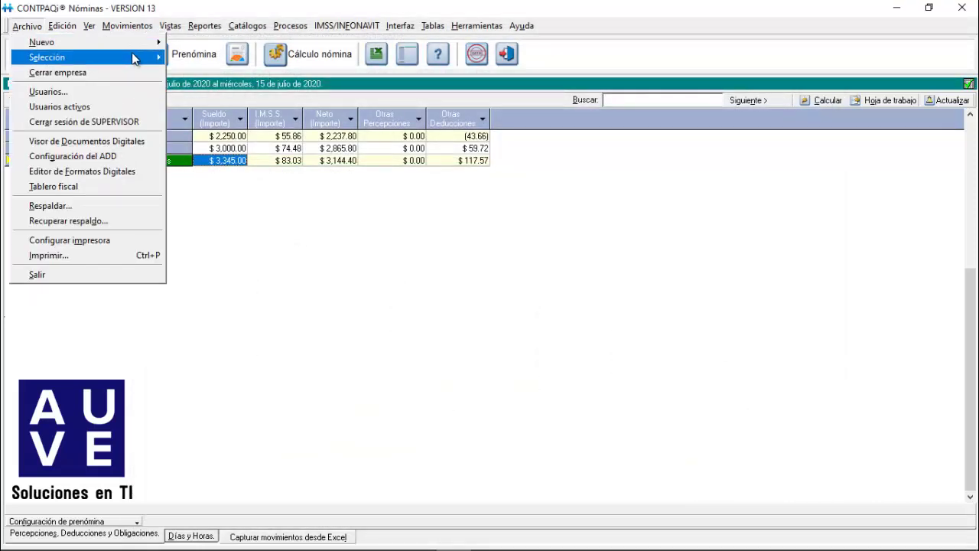
pyautogui.moveTo(132, 56)
pyautogui.moveTo(201, 72)
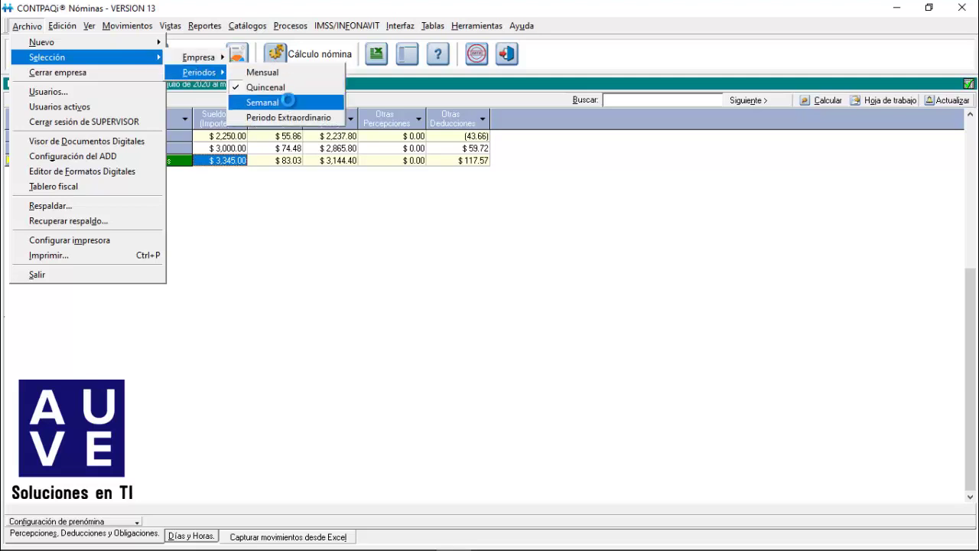
pyautogui.click(281, 102)
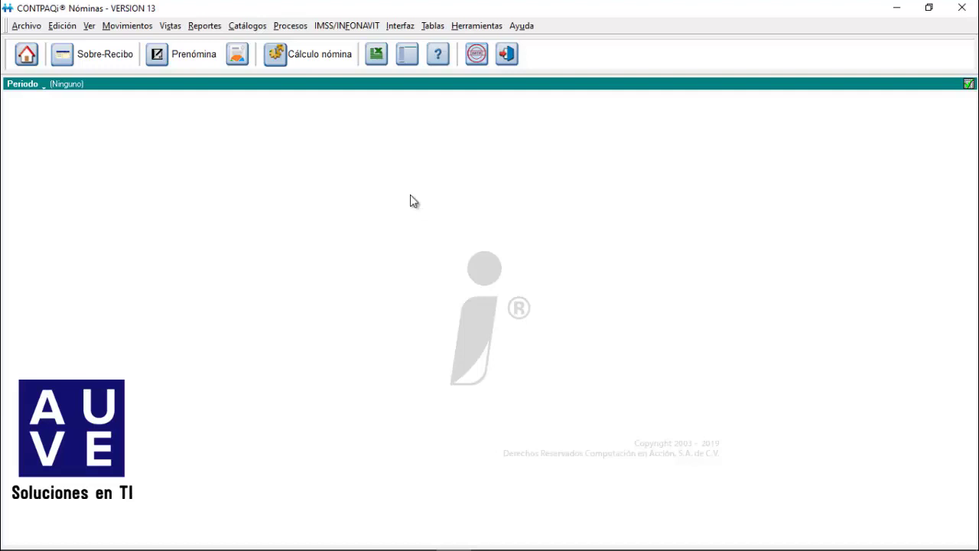
pyautogui.click(28, 86)
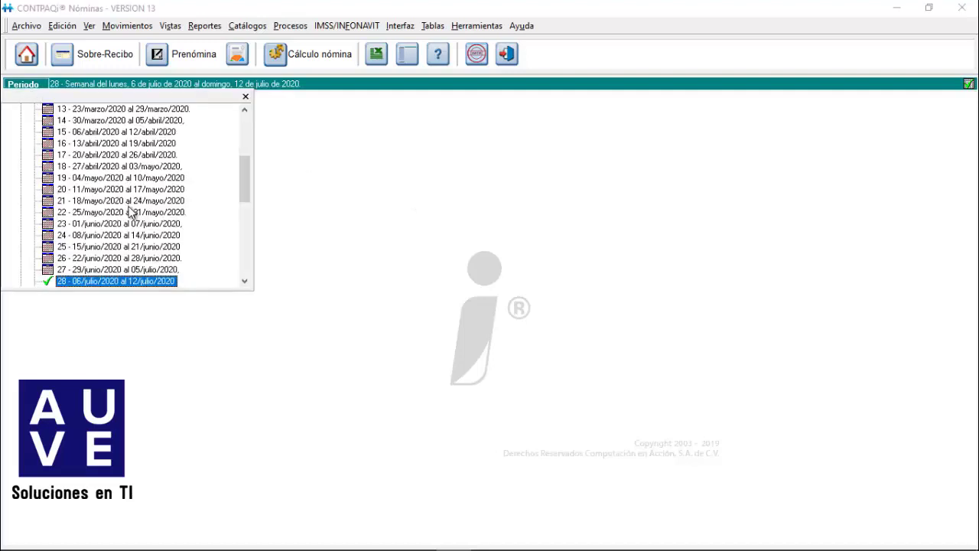
pyautogui.click(85, 270)
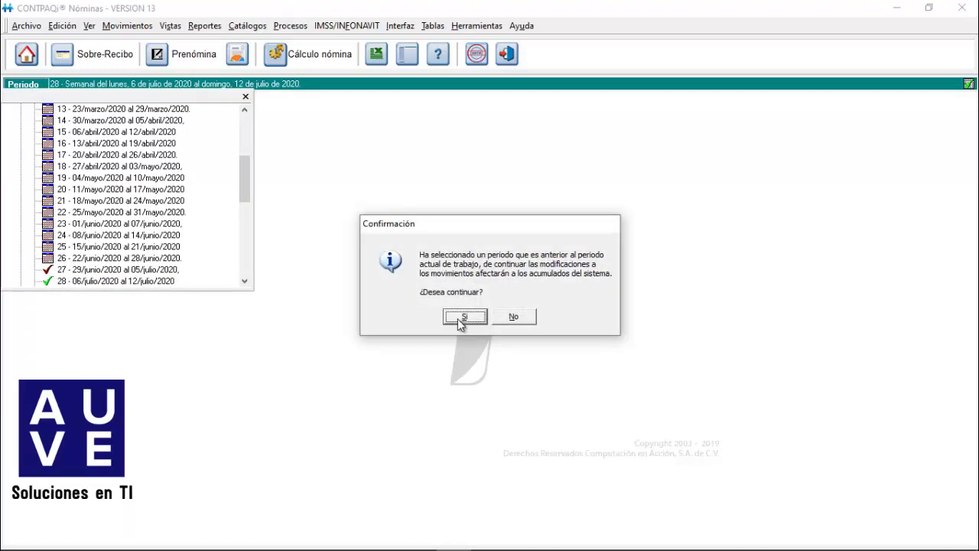
pyautogui.click(462, 318)
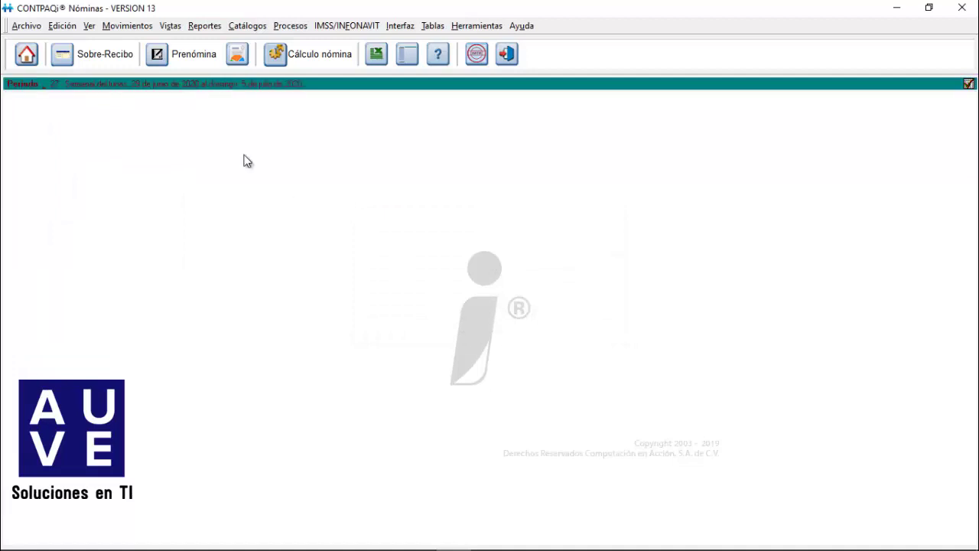
# Open the employee's Sobre-recibo for weekly period 27, examine its Acumulados from start to end, and close it.
pyautogui.click(103, 56)
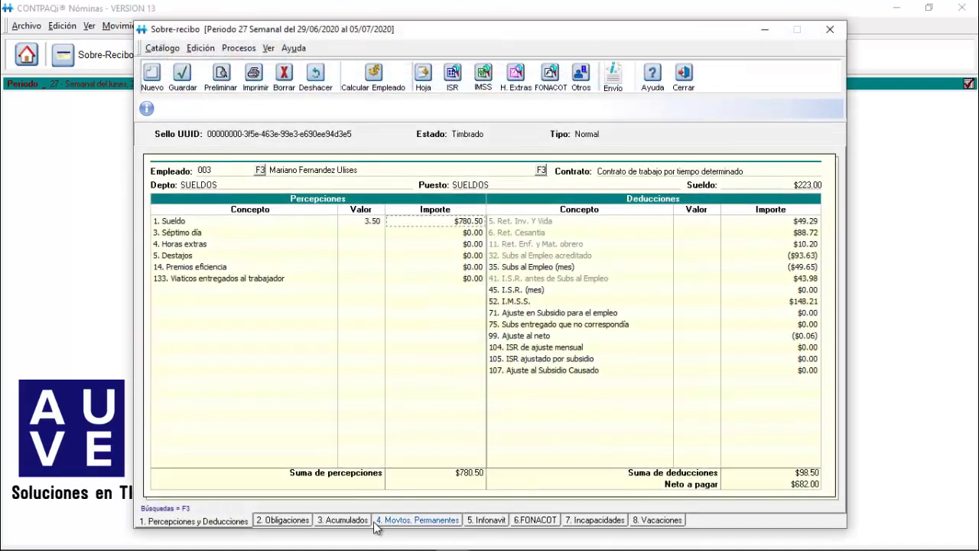
pyautogui.click(342, 521)
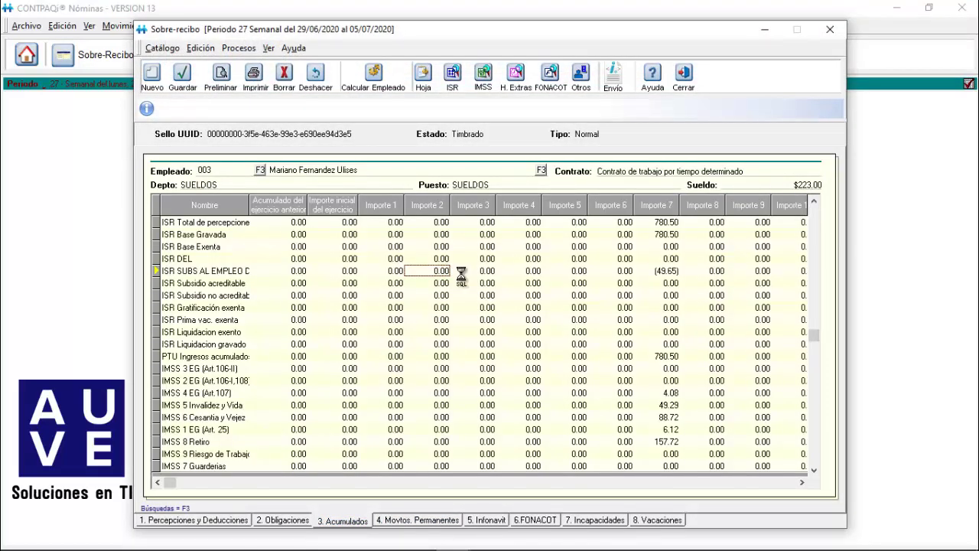
pyautogui.press('Up')
pyautogui.press('Up')
pyautogui.press('Up')
pyautogui.press('Down')
pyautogui.press('Down')
pyautogui.press('Down')
pyautogui.press('Down')
pyautogui.press('Down')
pyautogui.press('Down')
pyautogui.press('Down')
pyautogui.press('Down')
pyautogui.press('Down')
pyautogui.press('Down')
pyautogui.press('Down')
pyautogui.press('Down')
pyautogui.press('Down')
pyautogui.press('Down')
pyautogui.press('Down')
pyautogui.press('Down')
pyautogui.press('Down')
pyautogui.press('Down')
pyautogui.press('Down')
pyautogui.press('Down')
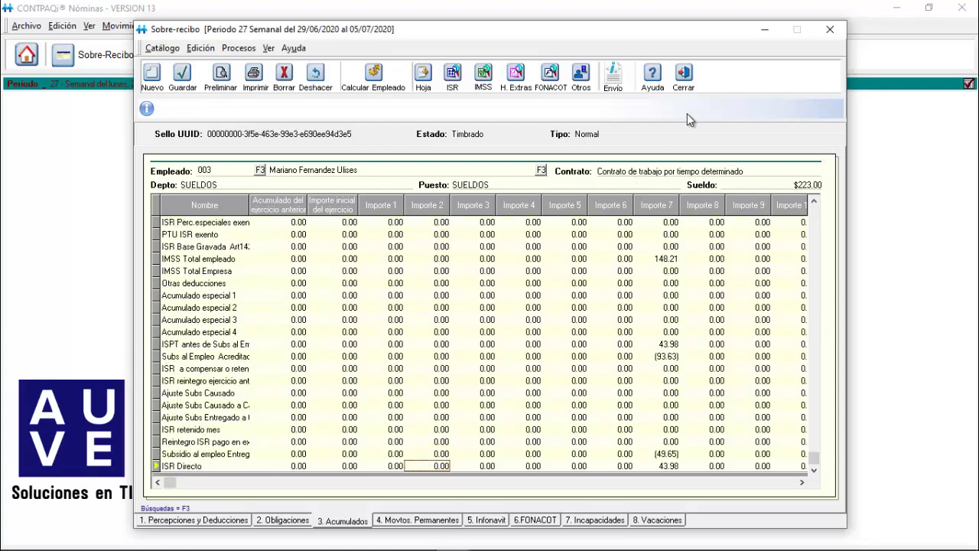
pyautogui.click(691, 86)
# Switch the active period type back to Quincenal.
pyautogui.click(30, 27)
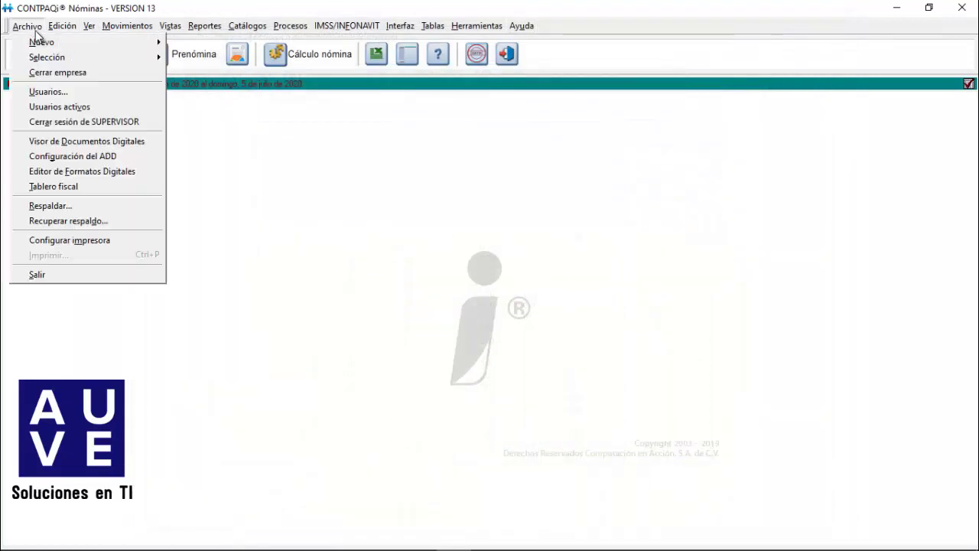
pyautogui.moveTo(163, 57)
pyautogui.moveTo(219, 70)
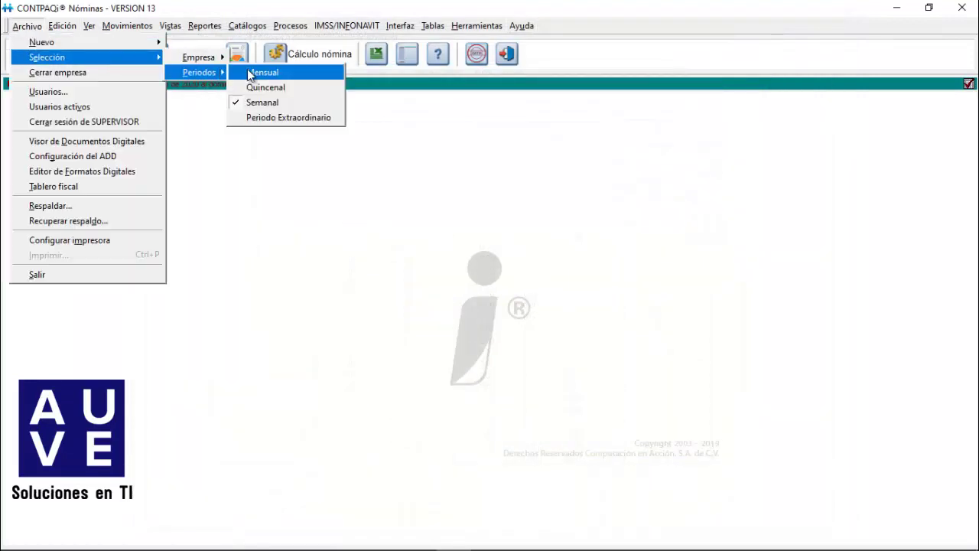
pyautogui.click(289, 88)
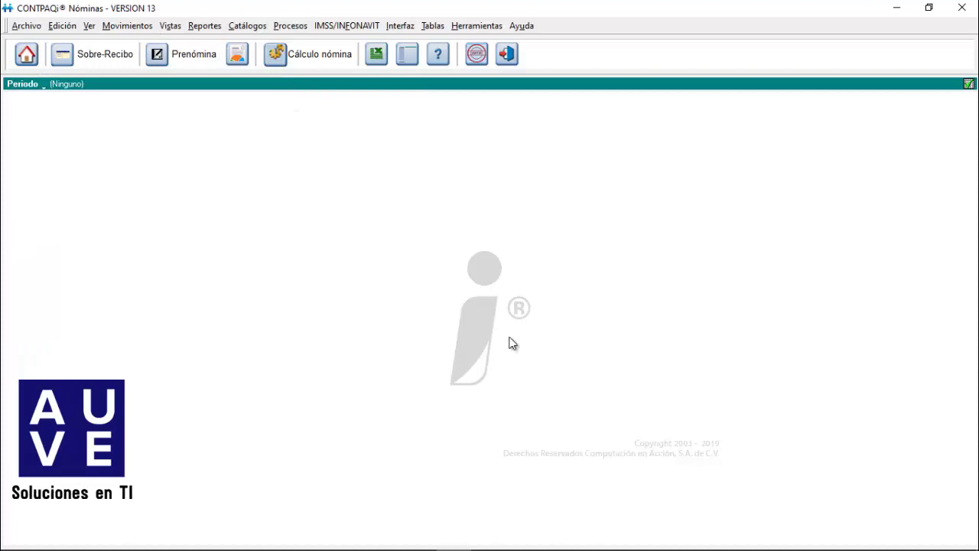
# Run the Lista de Raya (forma tabular) report for all registros patronales, Semanal period type, excluding zero-value concepts.
pyautogui.click(205, 26)
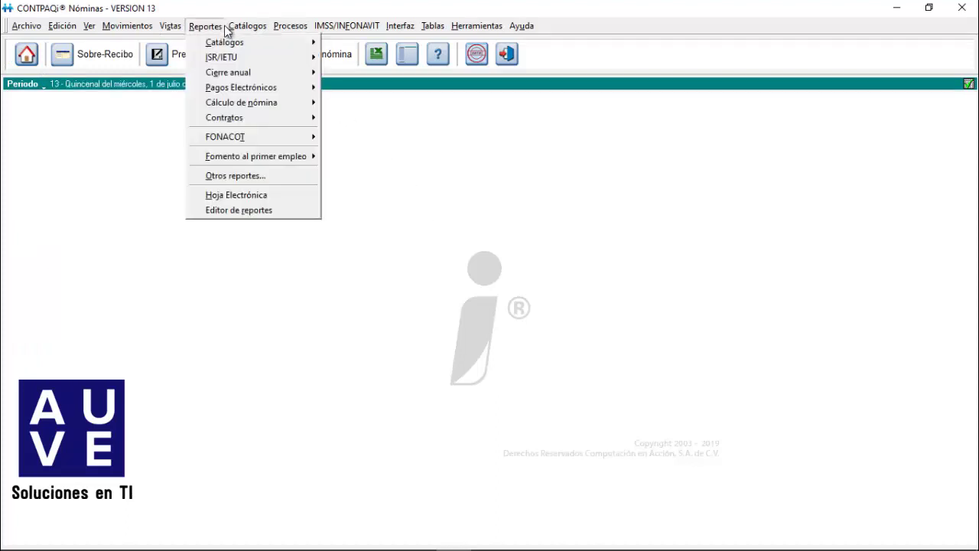
pyautogui.moveTo(306, 105)
pyautogui.click(360, 119)
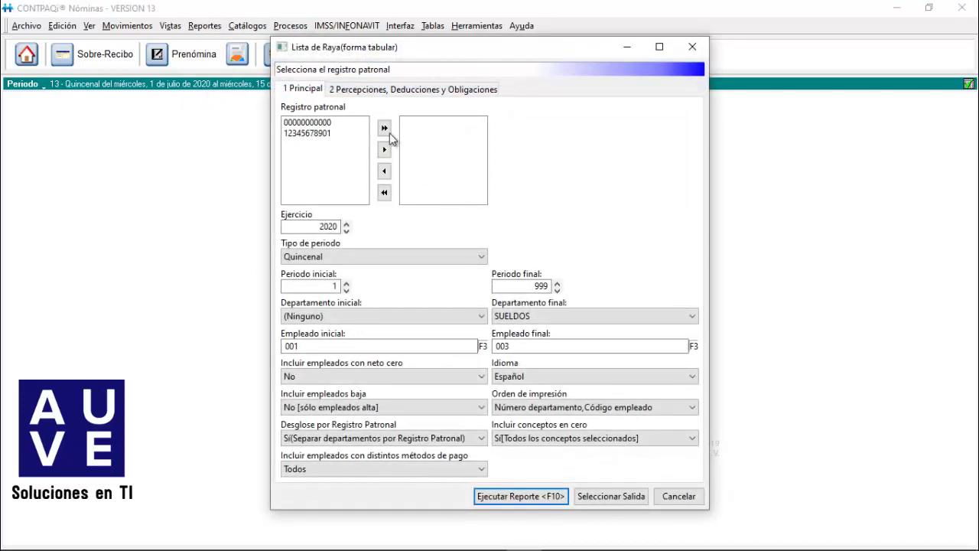
pyautogui.click(384, 128)
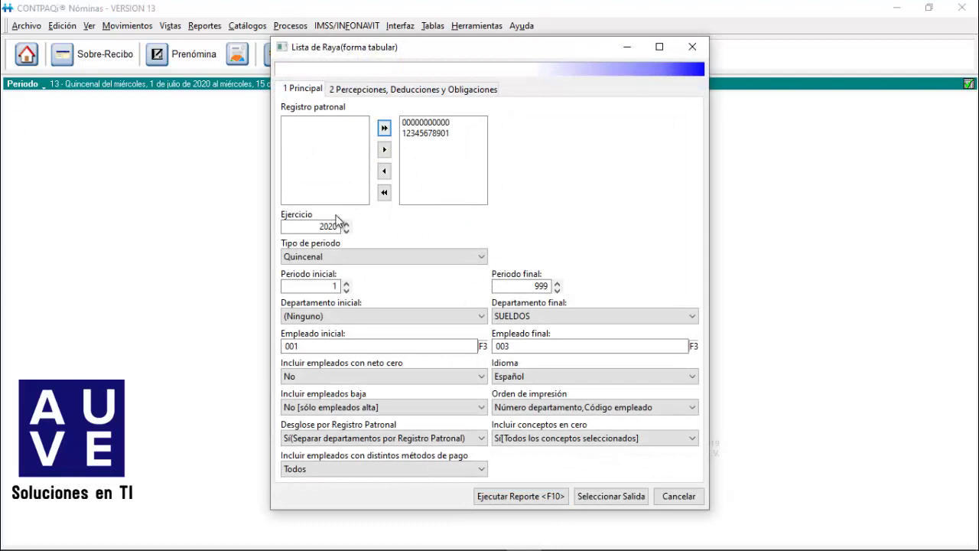
pyautogui.click(348, 254)
pyautogui.click(302, 303)
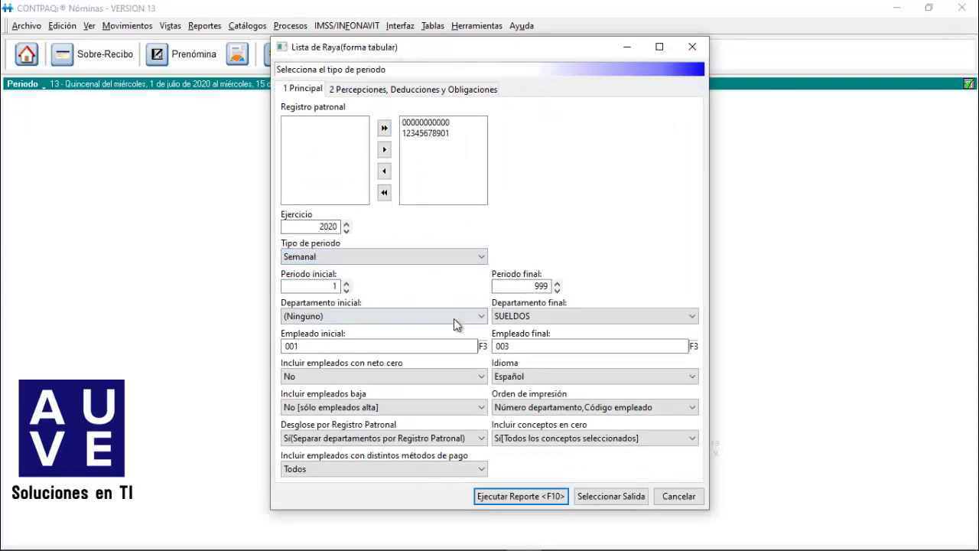
pyautogui.click(523, 439)
pyautogui.click(528, 463)
pyautogui.click(512, 496)
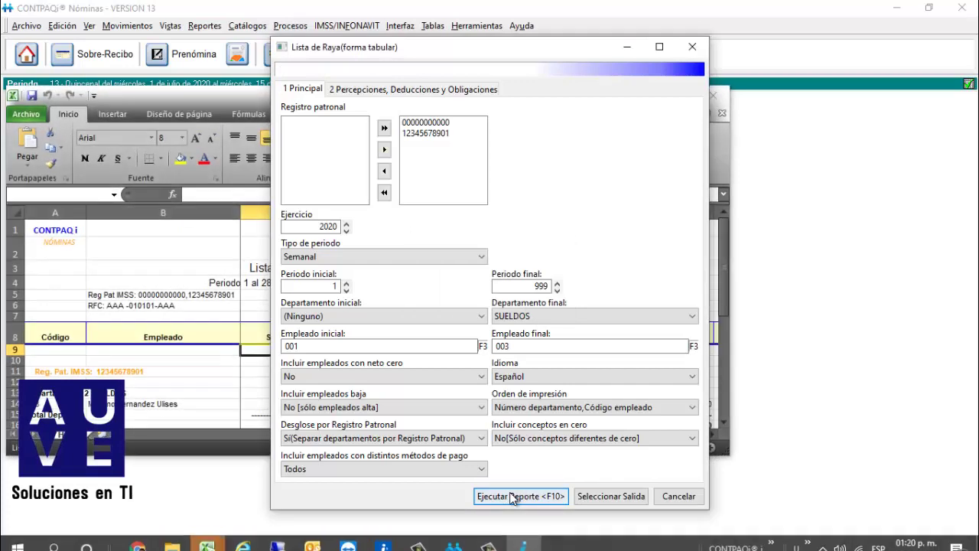
# Examine the amounts in the weekly Lista de Raya report in Excel and close it without saving.
pyautogui.doubleClick(210, 94)
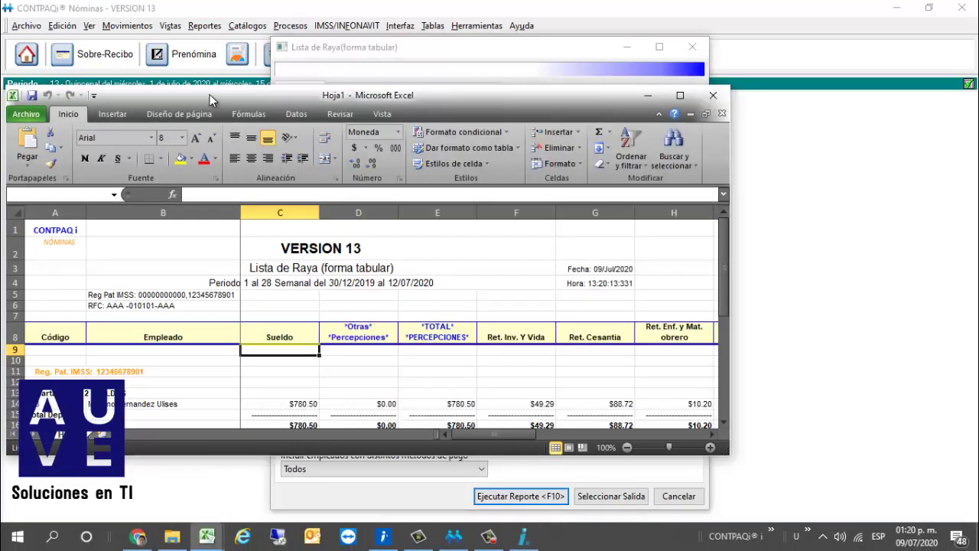
pyautogui.moveTo(284, 315); pyautogui.dragTo(608, 382)
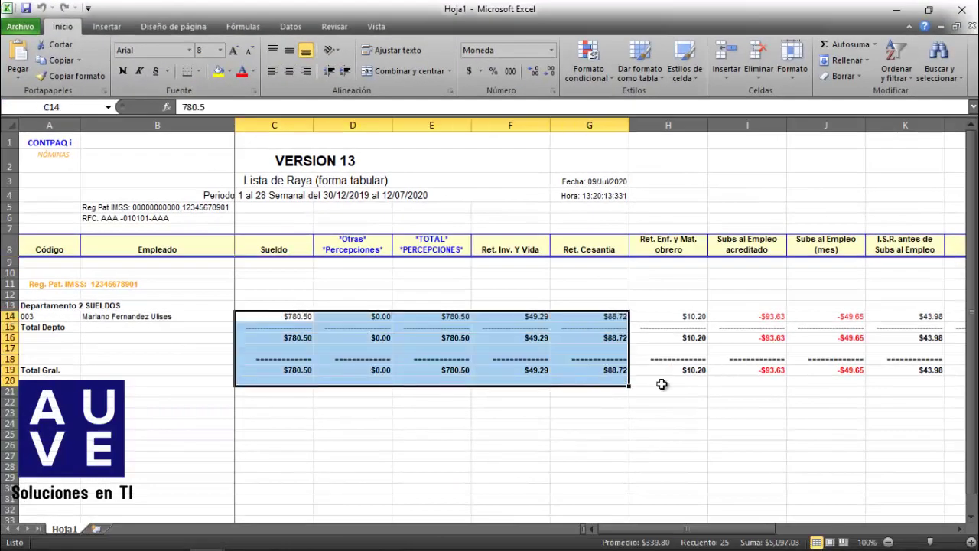
pyautogui.click(723, 392)
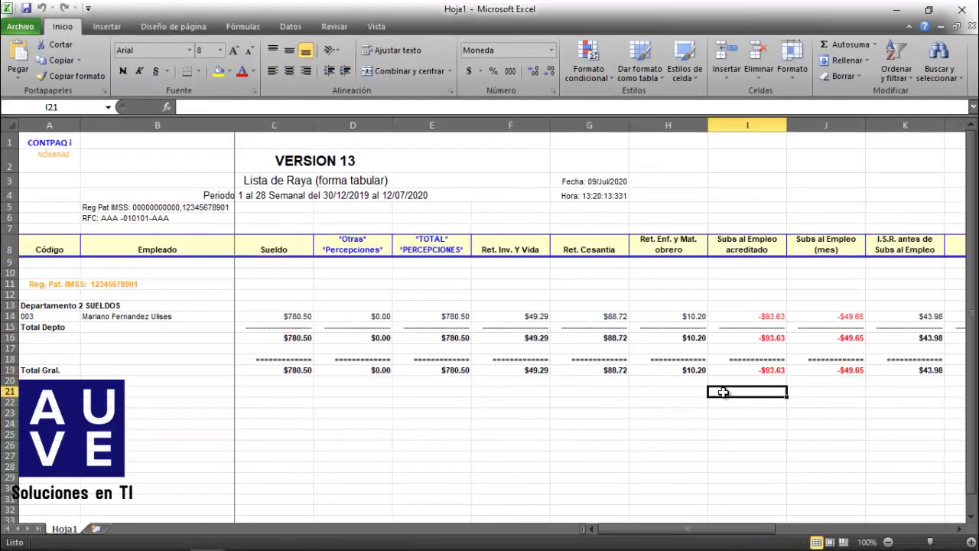
pyautogui.click(961, 14)
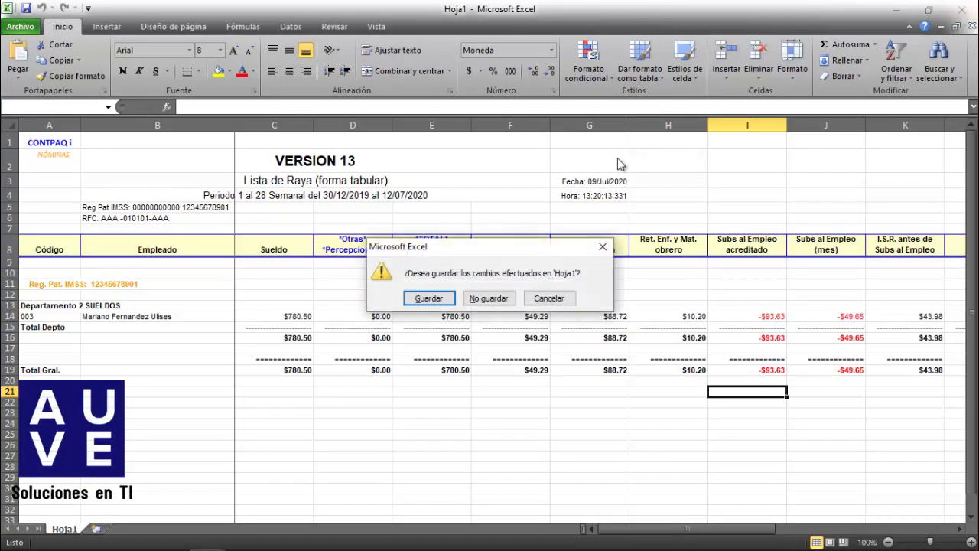
pyautogui.click(487, 298)
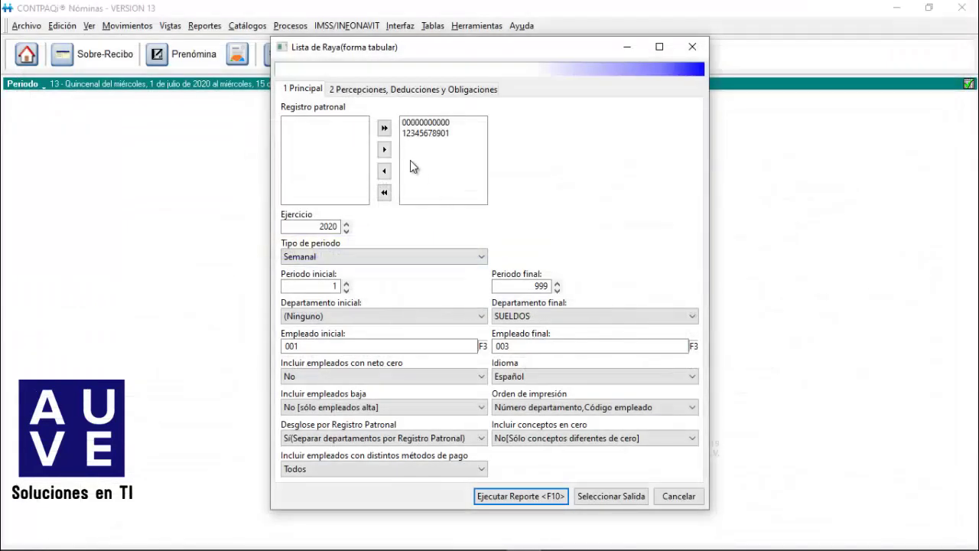
# Run the Lista de Raya report for the Quincenal period type, examine it in Excel, and close it without saving.
pyautogui.click(333, 256)
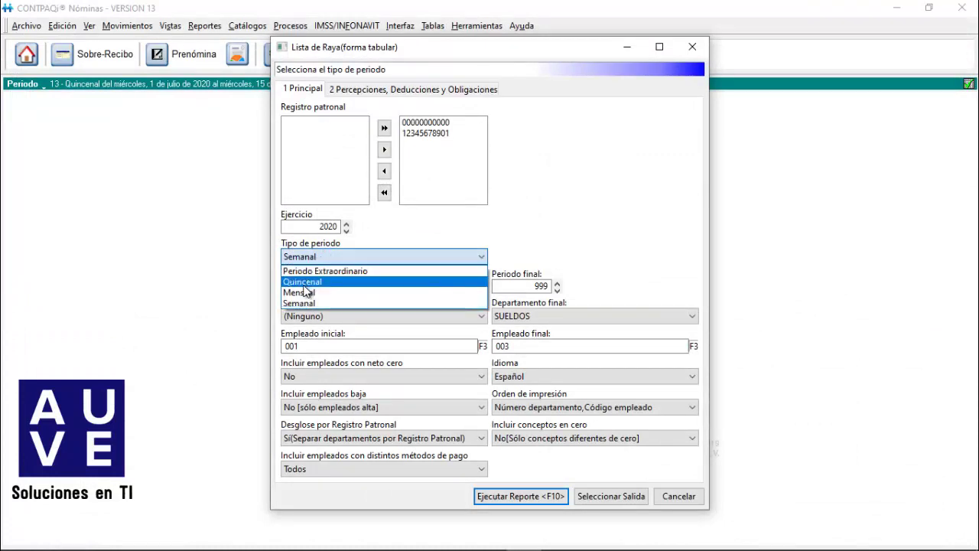
pyautogui.click(303, 282)
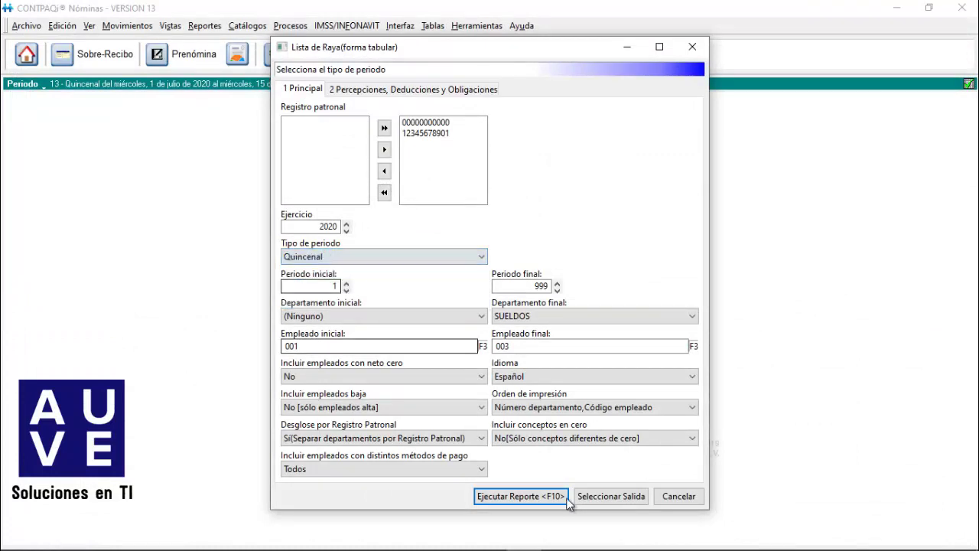
pyautogui.click(493, 495)
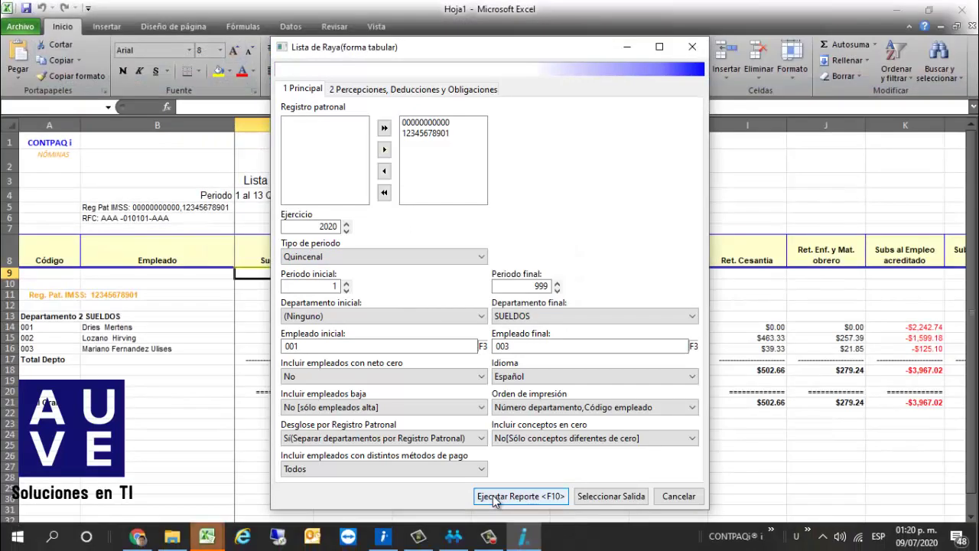
pyautogui.click(219, 414)
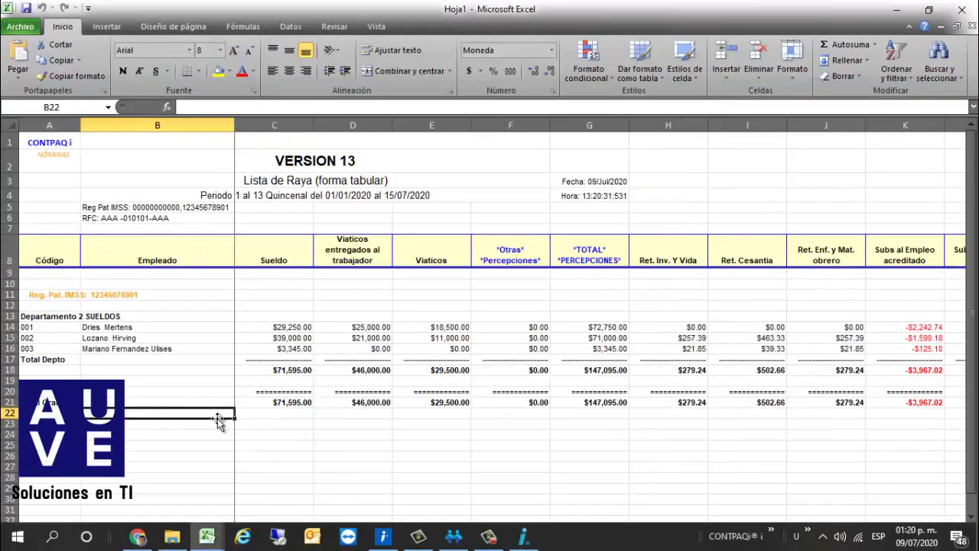
pyautogui.click(962, 10)
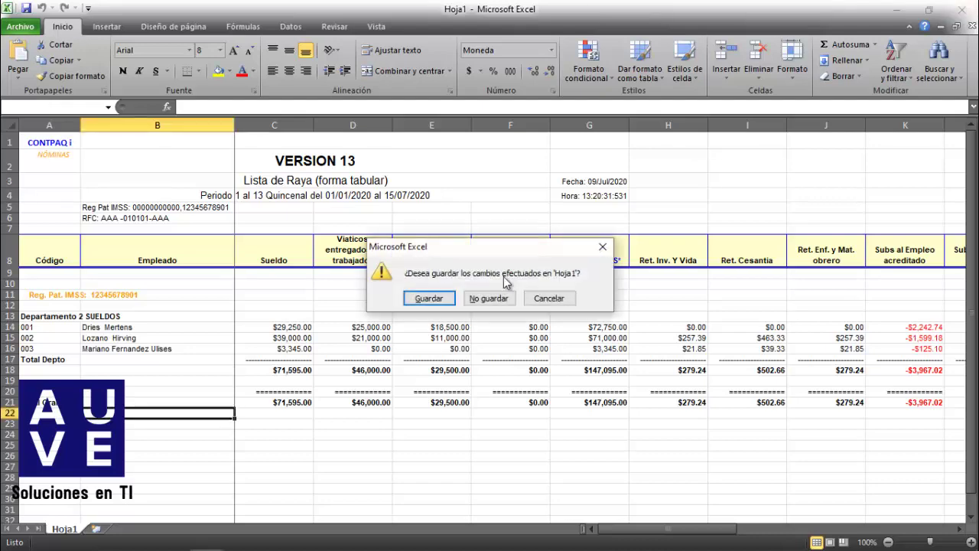
pyautogui.click(479, 296)
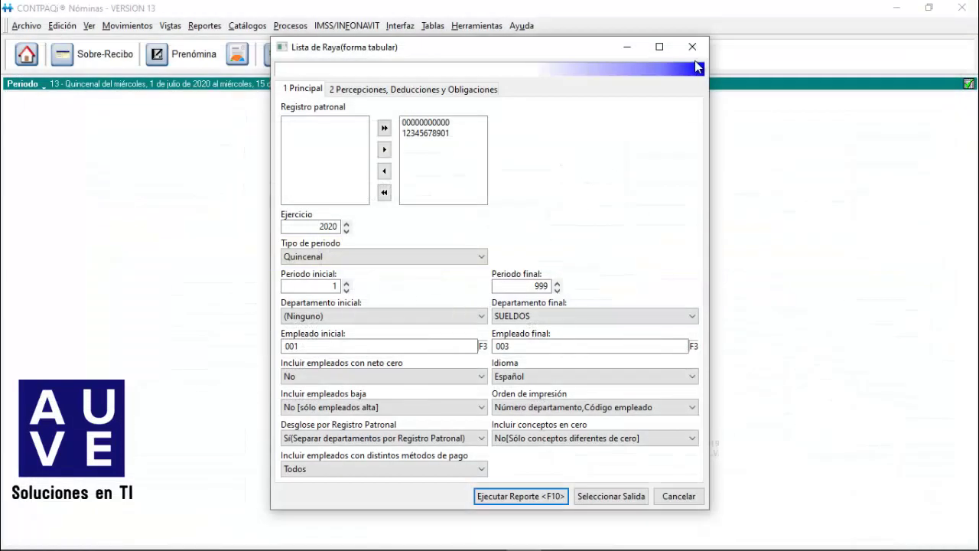
pyautogui.click(690, 53)
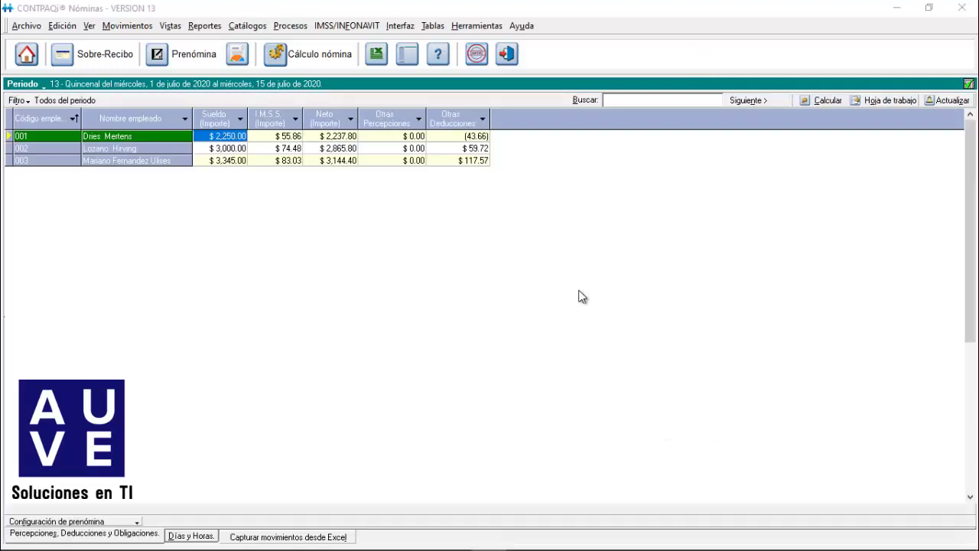
# Switch the active period type to Semanal.
pyautogui.click(34, 26)
pyautogui.moveTo(149, 58)
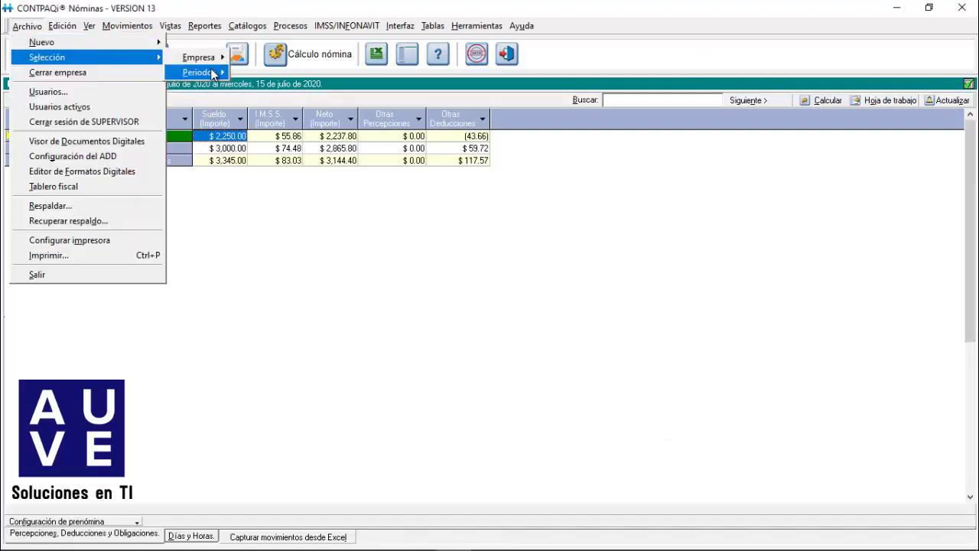
pyautogui.moveTo(214, 72)
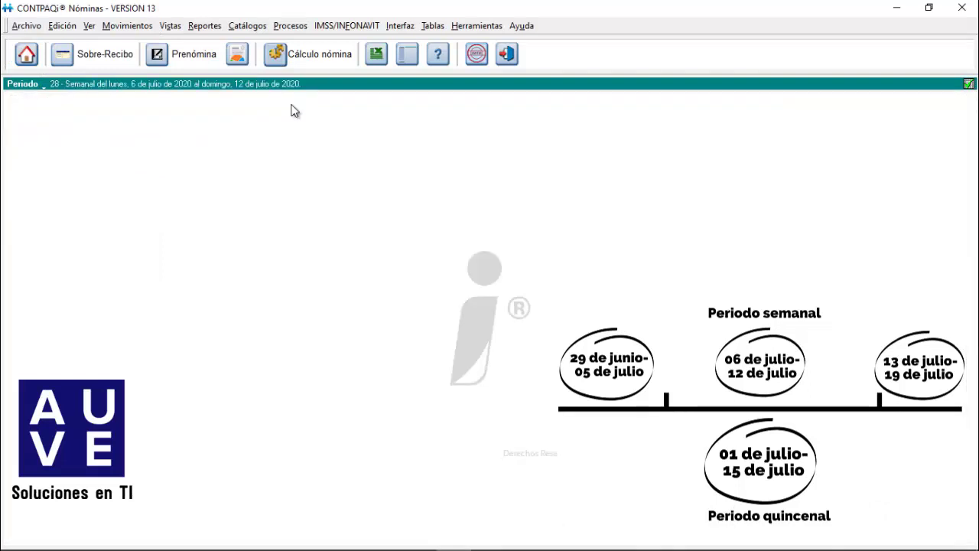
# Review the date ranges of weekly periods 27 and 28 in the period list, keeping period 28 active.
pyautogui.click(38, 86)
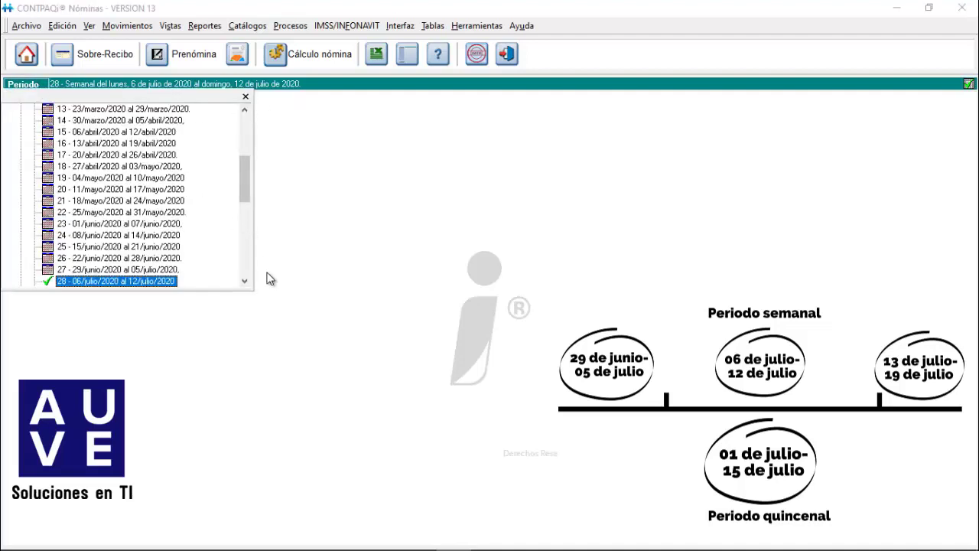
pyautogui.click(246, 282)
pyautogui.click(245, 282)
pyautogui.click(245, 282)
pyautogui.click(246, 282)
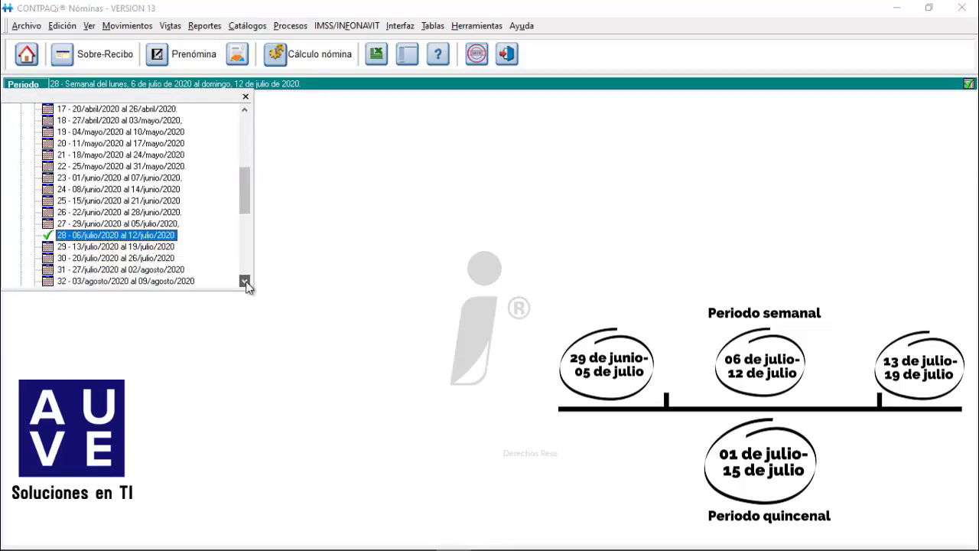
pyautogui.click(245, 282)
pyautogui.click(132, 213)
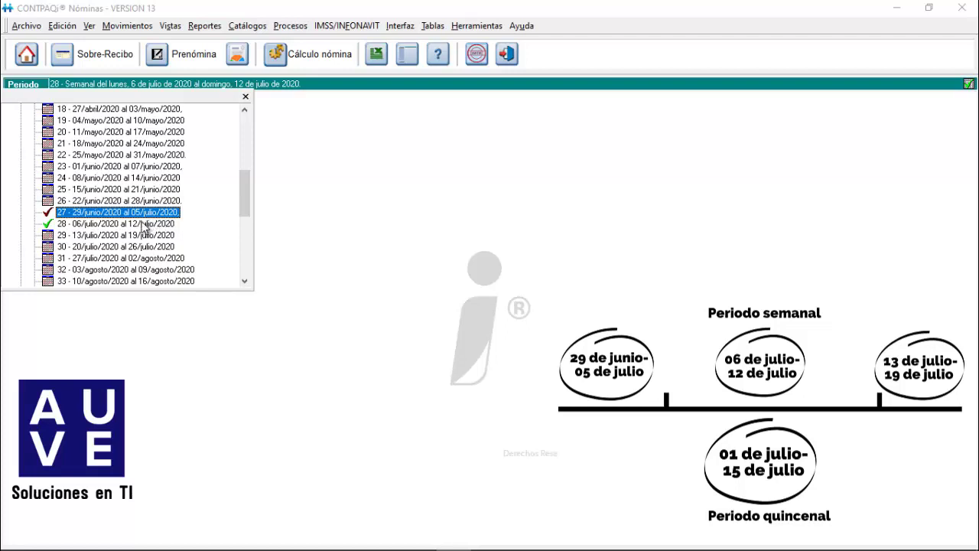
pyautogui.click(142, 224)
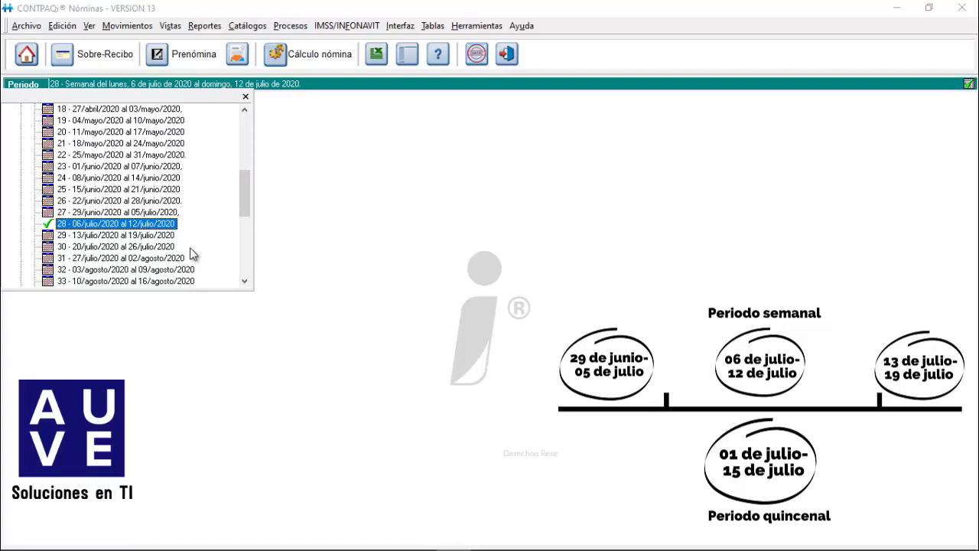
pyautogui.click(246, 97)
# Return the active period type to Quincenal.
pyautogui.click(27, 26)
pyautogui.moveTo(160, 61)
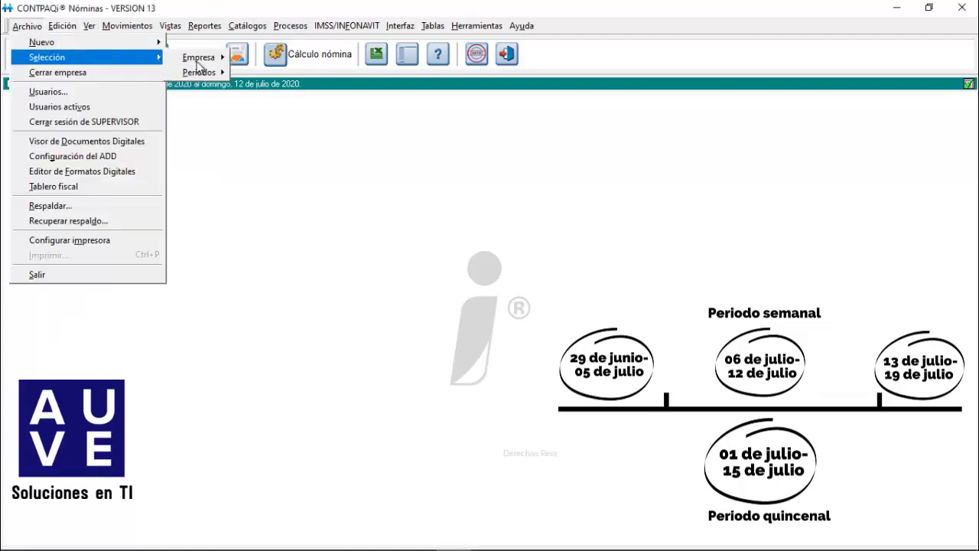
pyautogui.moveTo(199, 72)
pyautogui.click(282, 89)
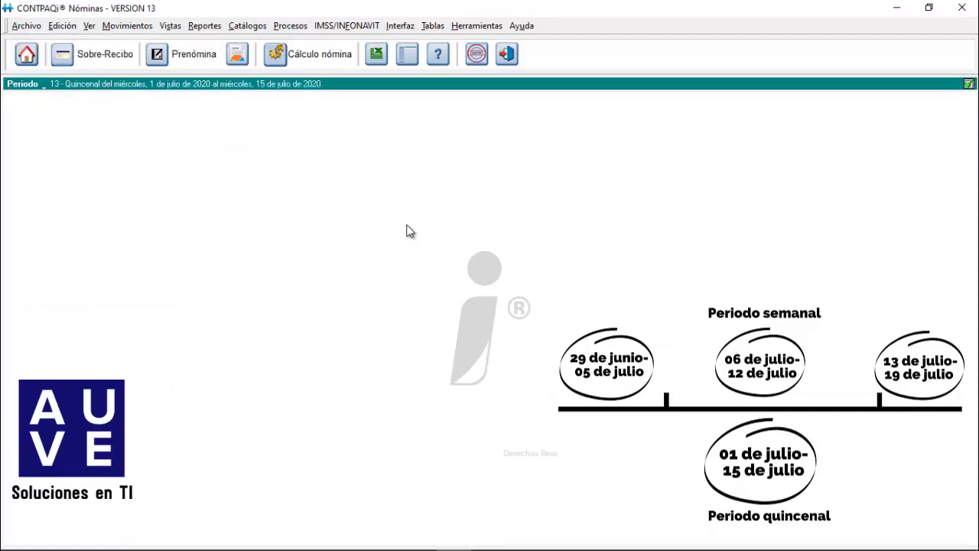
# Open the third employee's Sobre-recibo for Quincenal period 13 and calculate the employee.
pyautogui.click(115, 54)
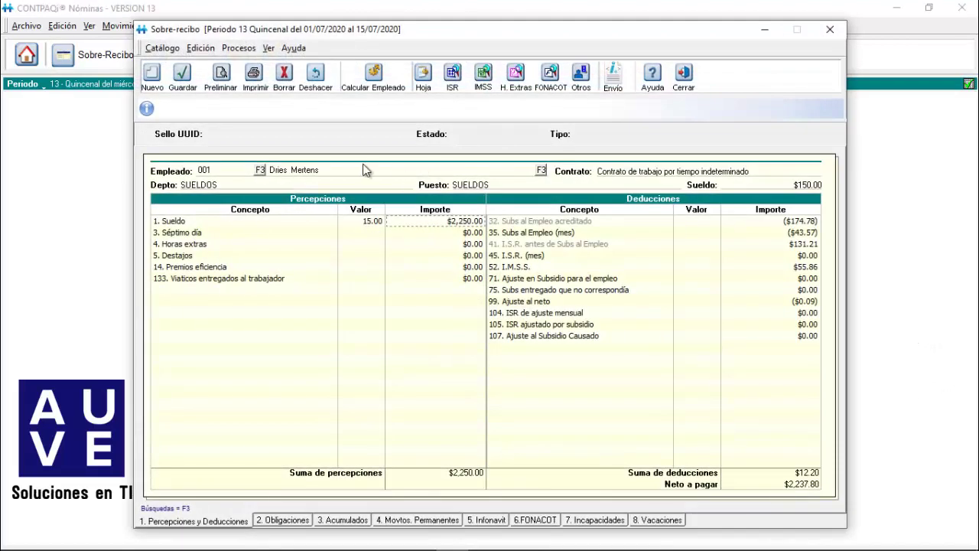
pyautogui.click(261, 173)
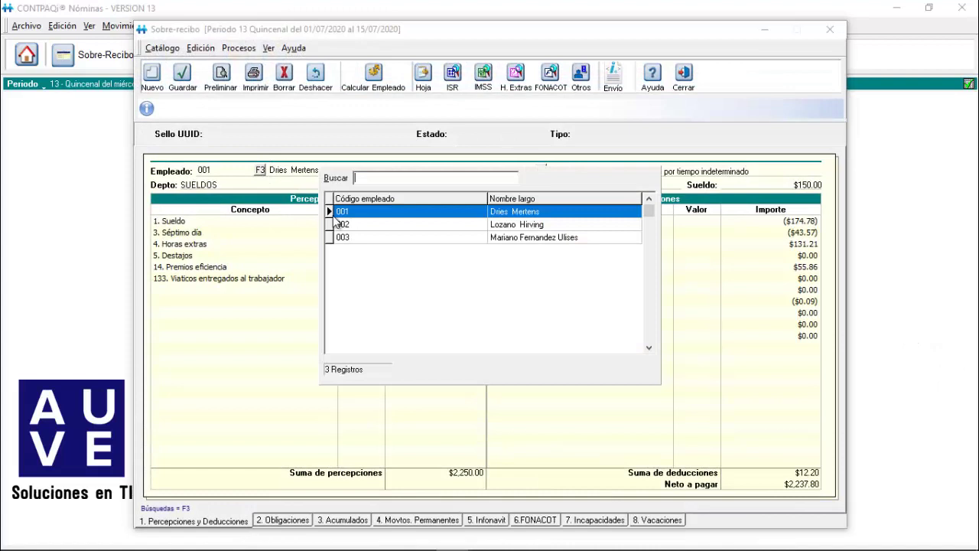
pyautogui.doubleClick(385, 238)
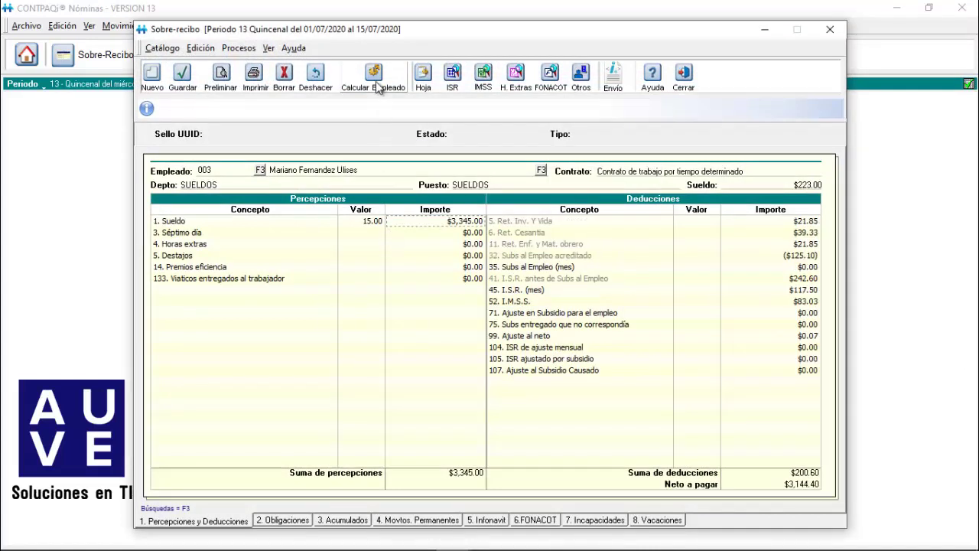
pyautogui.click(377, 86)
# Set the HORAS value of the employee's Sueldo perception to 10.
pyautogui.doubleClick(417, 227)
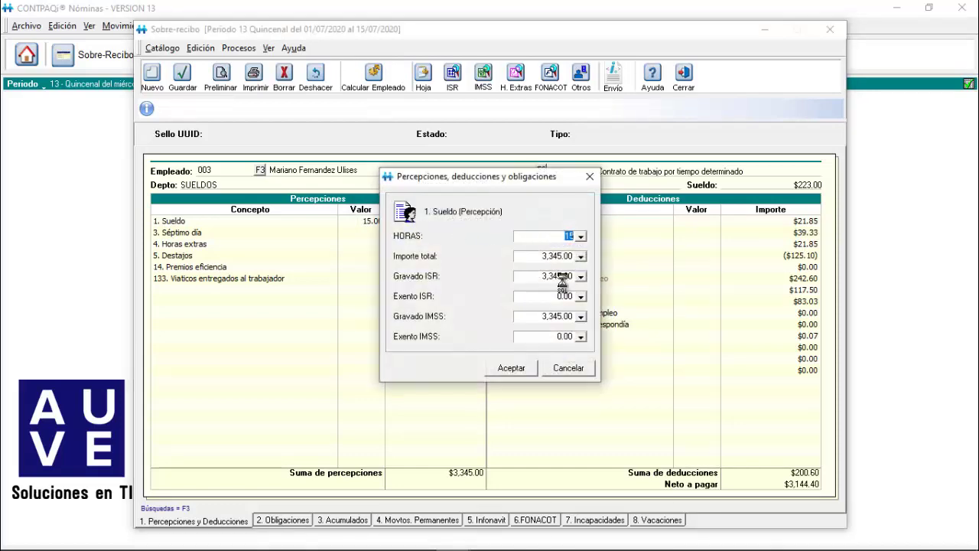
pyautogui.click(557, 366)
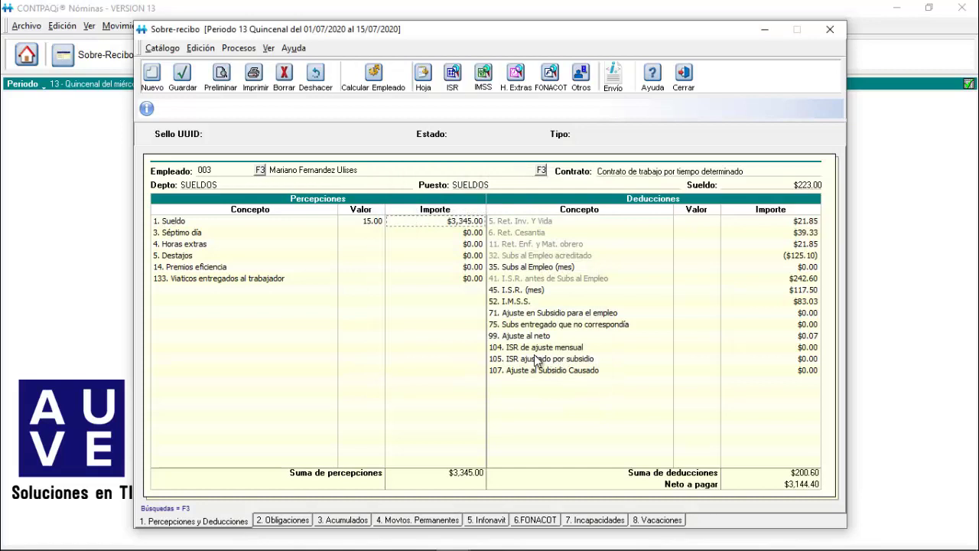
pyautogui.click(369, 221)
pyautogui.doubleClick(425, 221)
pyautogui.write('10')
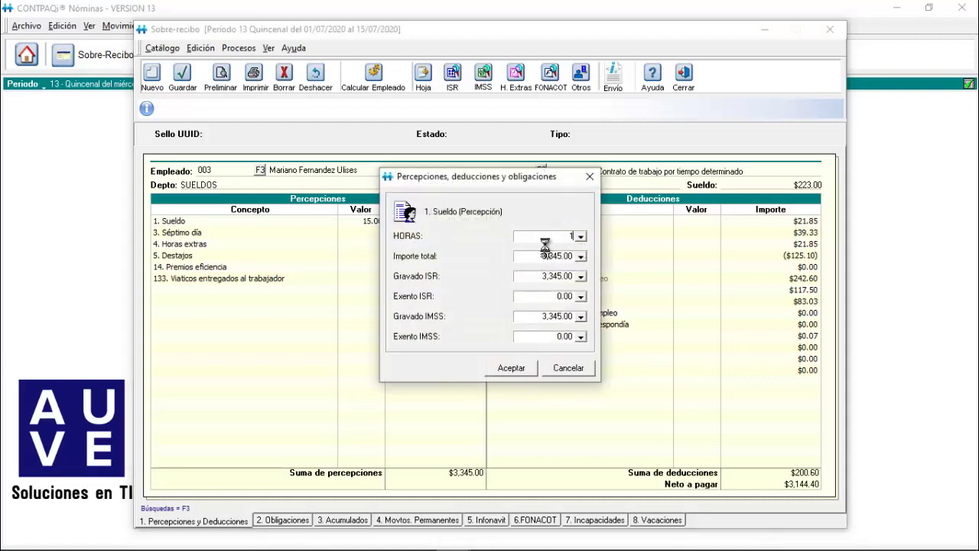
pyautogui.click(506, 369)
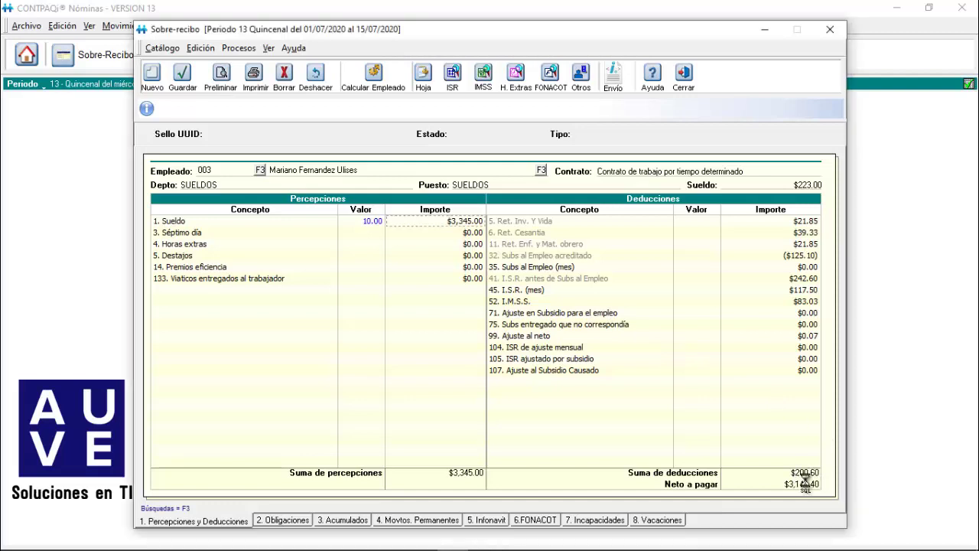
# Set the HORAS value of the employee's Sueldo perception to 15.
pyautogui.click(791, 280)
pyautogui.click(793, 290)
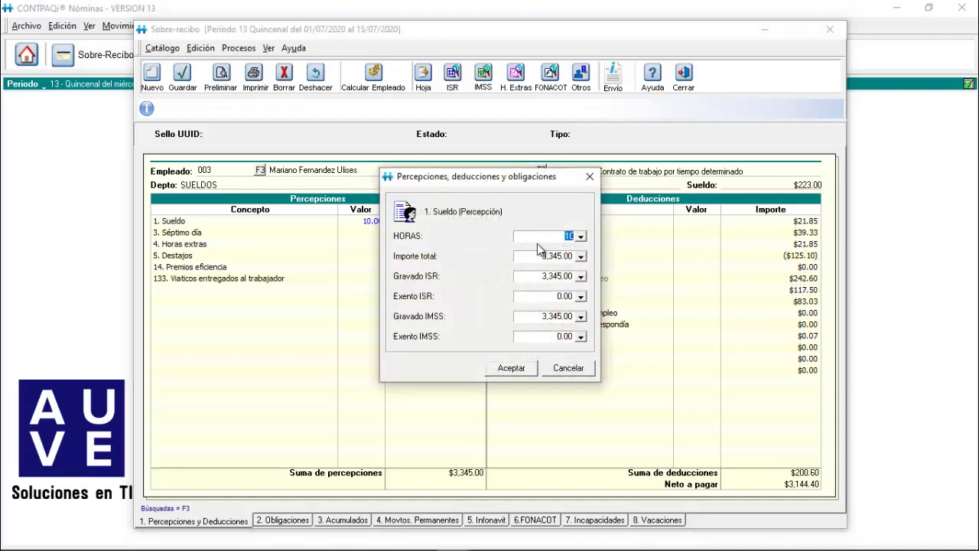
pyautogui.write('15')
pyautogui.click(511, 368)
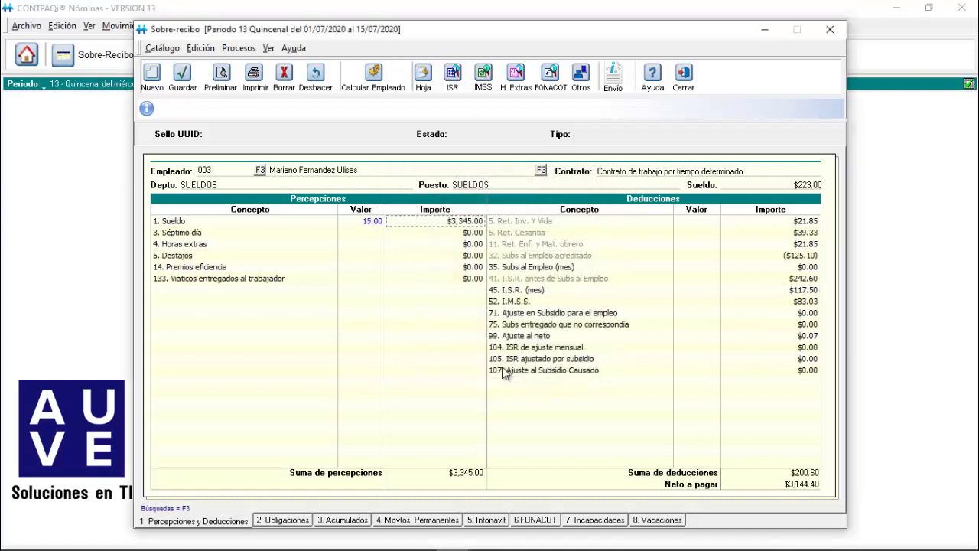
# Set the HORAS value of the Sueldo perception back to 10 and recalculate the employee.
pyautogui.click(373, 76)
pyautogui.doubleClick(456, 224)
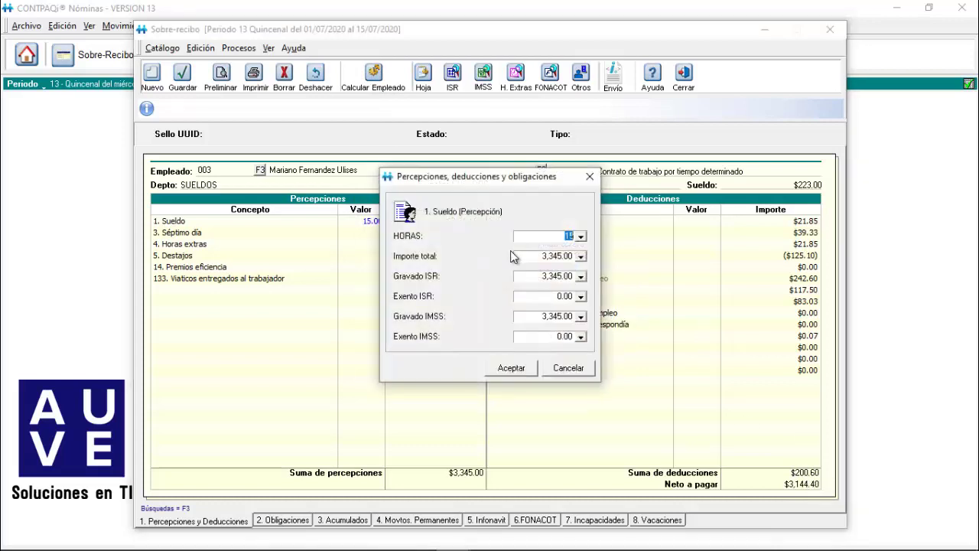
pyautogui.write('10')
pyautogui.click(498, 369)
pyautogui.click(373, 76)
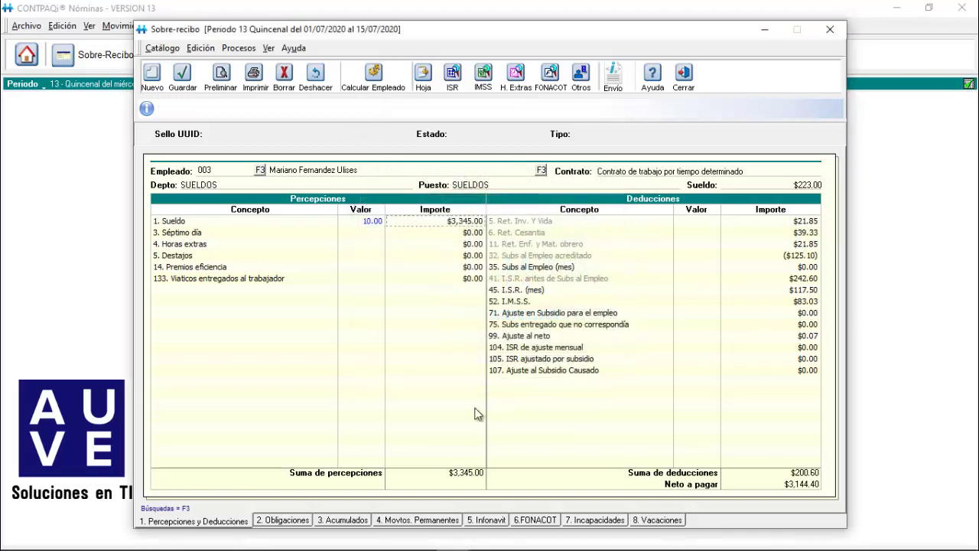
# Switch to Excel, maximize the CedulaIMSS_Obrero-Patron (2) workbook and look over its input cells and the Tablas del IMSS sheet.
pyautogui.click(206, 536)
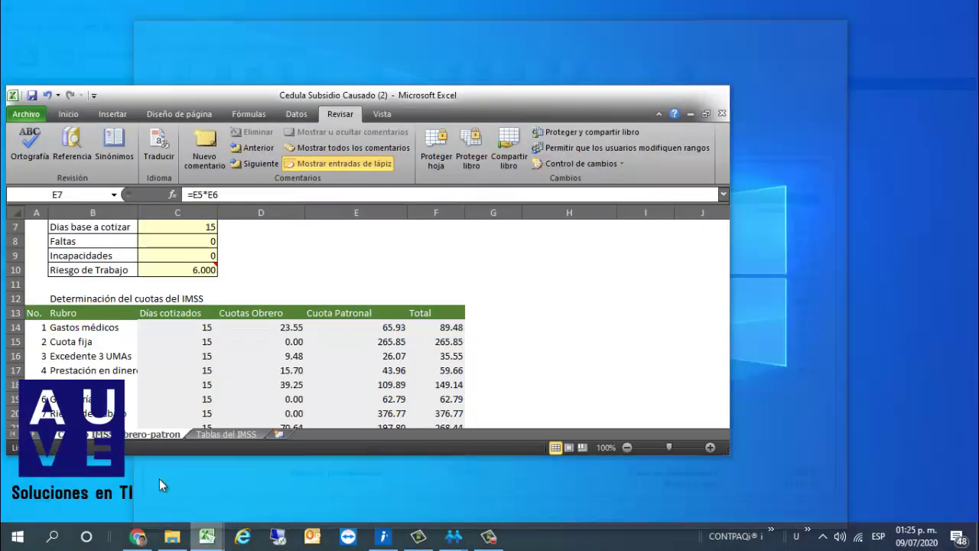
pyautogui.click(159, 478)
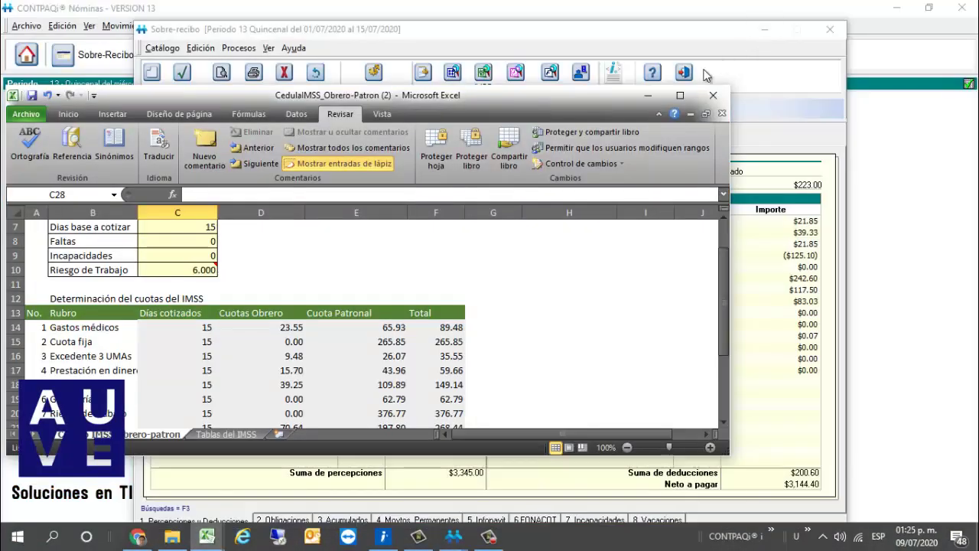
pyautogui.click(680, 102)
pyautogui.moveTo(266, 158); pyautogui.dragTo(234, 86)
pyautogui.click(188, 152)
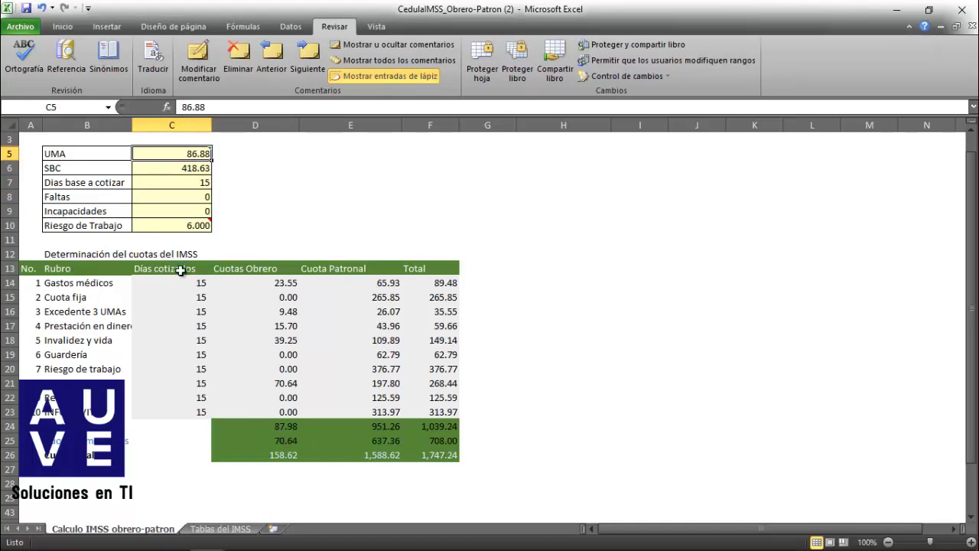
pyautogui.click(203, 531)
pyautogui.click(226, 253)
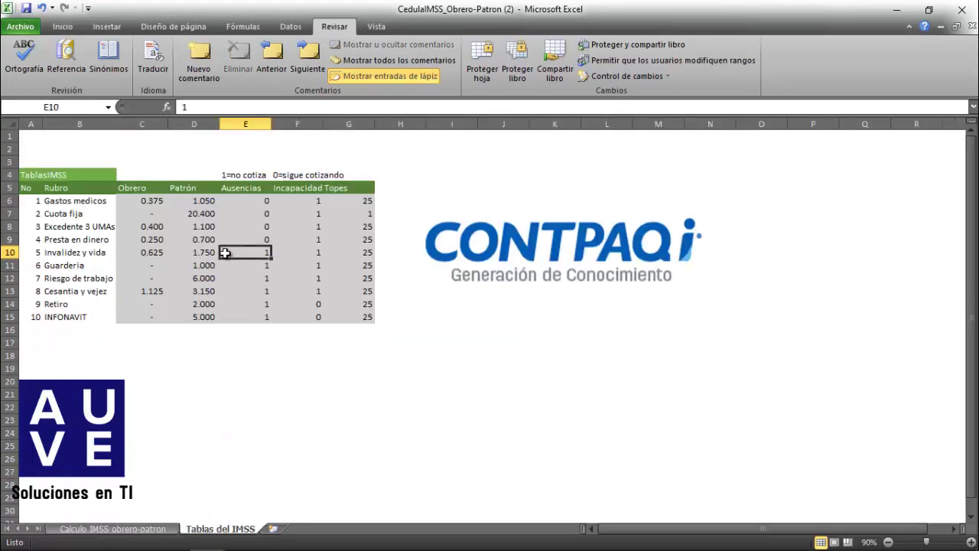
# On the Calculo IMSS obrero-patron sheet, set Dias base a cotizar to 10 and the SBC to 233.08.
pyautogui.click(167, 529)
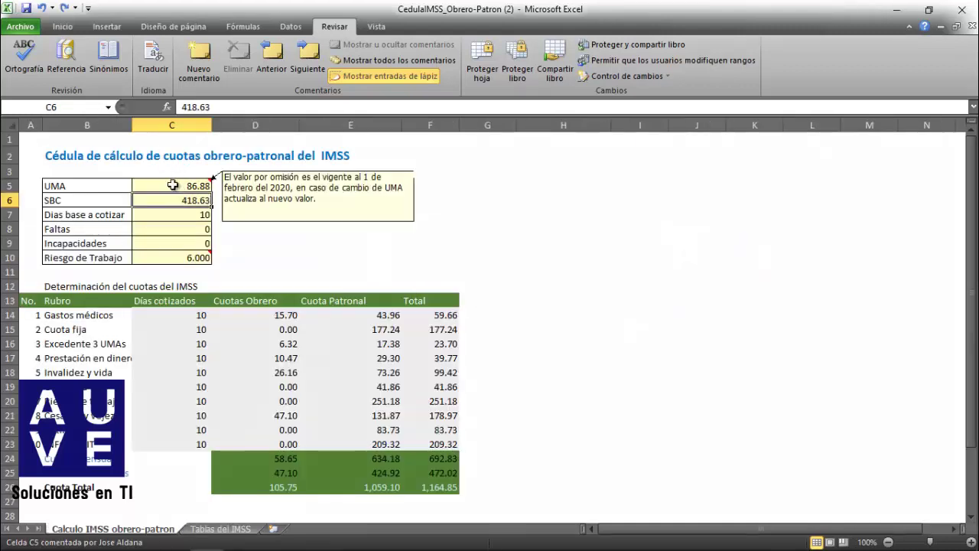
pyautogui.click(173, 185)
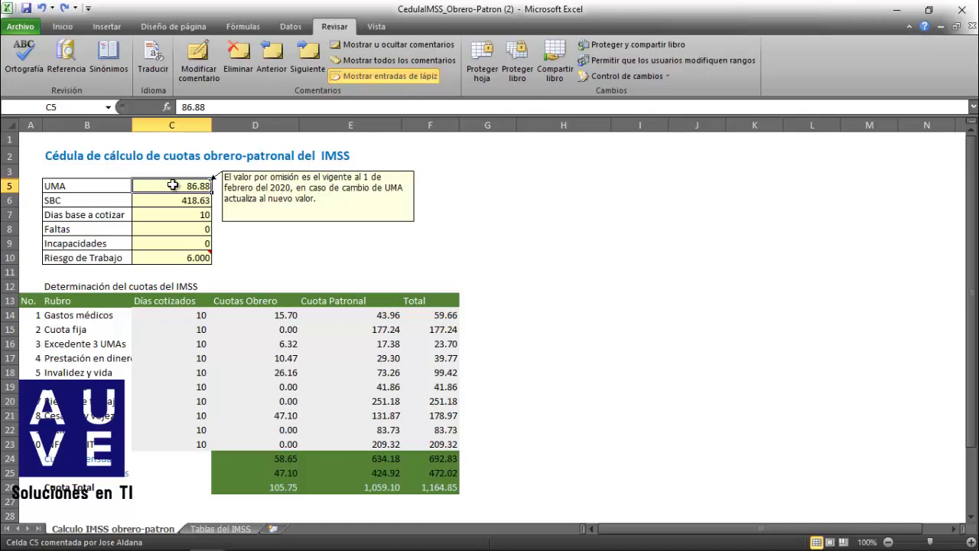
pyautogui.press('Return')
pyautogui.write('233.08')
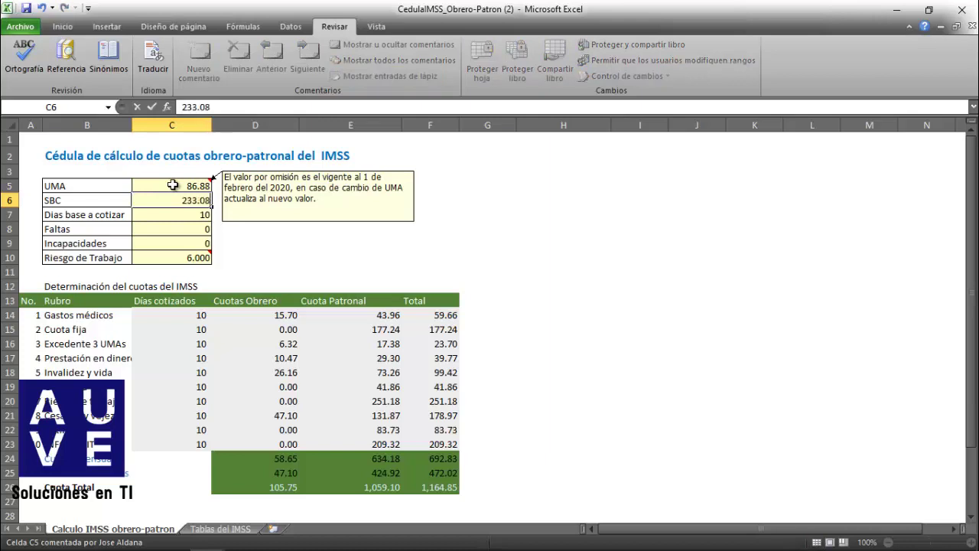
pyautogui.press('Return')
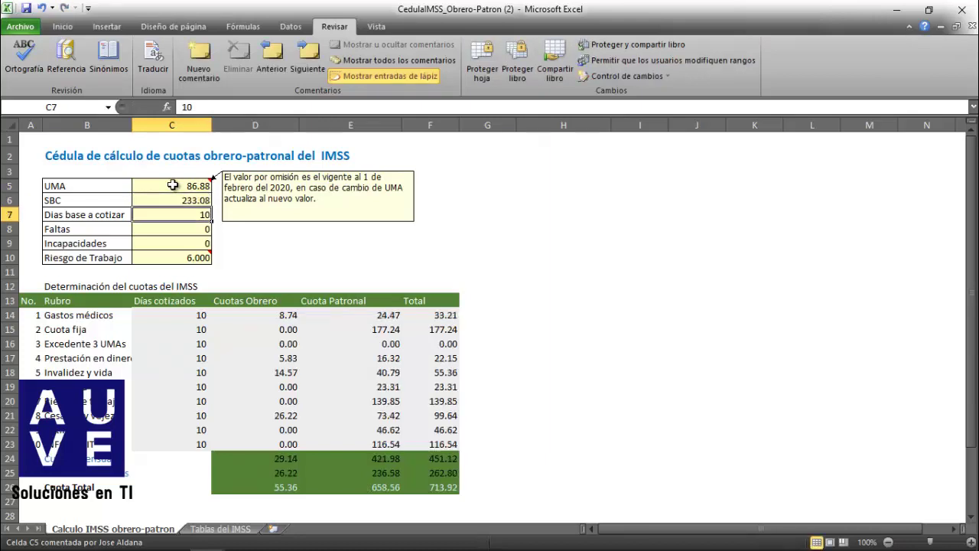
# Examine the Riesgo de Trabajo note and the Cuota Patronal and Cuotas Obrero totals in the IMSS calculation table.
pyautogui.press('Down')
pyautogui.press('Down')
pyautogui.press('Down')
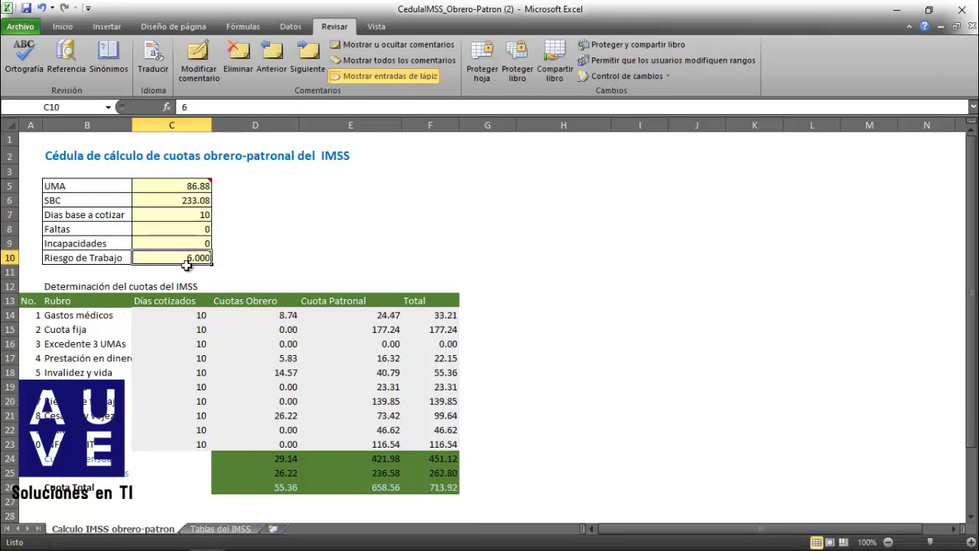
pyautogui.moveTo(197, 259)
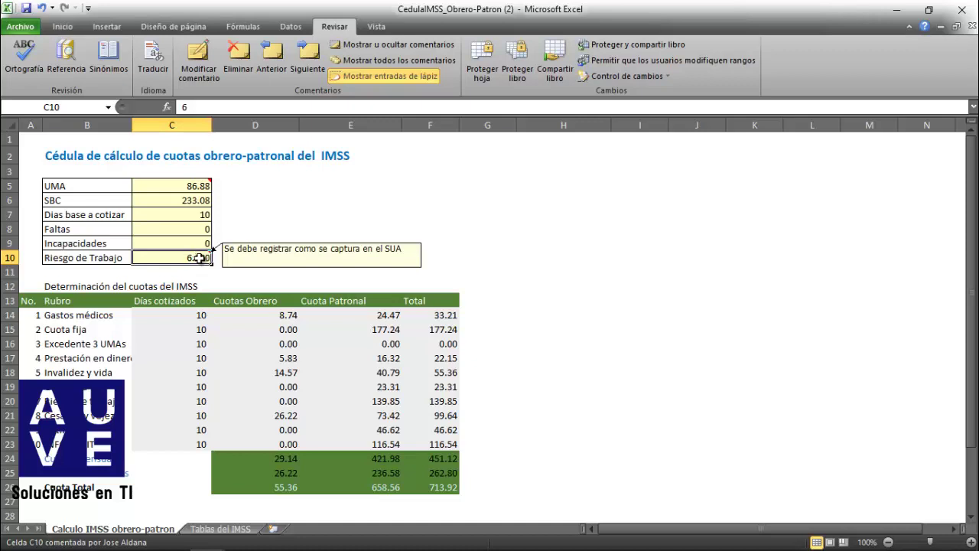
pyautogui.click(378, 296)
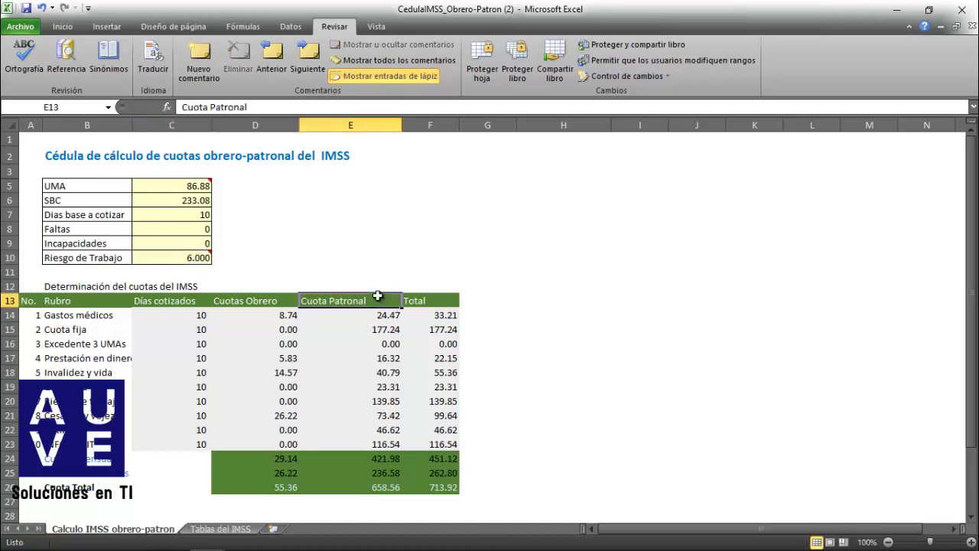
pyautogui.press('Down')
pyautogui.press('Down')
pyautogui.press('Down')
pyautogui.press('Down')
pyautogui.press('Down')
pyautogui.press('Down')
pyautogui.press('Down')
pyautogui.press('Down')
pyautogui.press('Down')
pyautogui.press('Down')
pyautogui.press('Down')
pyautogui.press('Down')
pyautogui.press('Down')
pyautogui.press('Down')
pyautogui.press('Down')
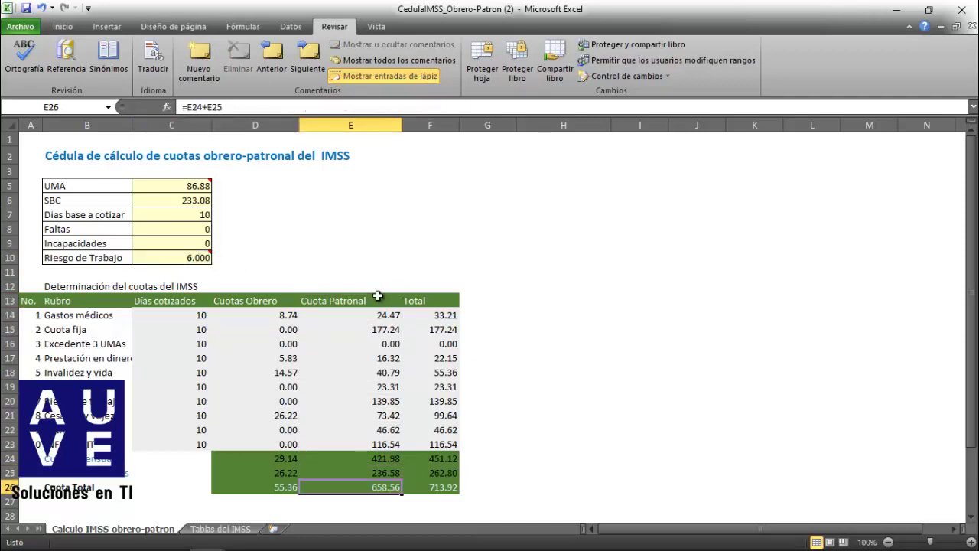
pyautogui.press('Down')
pyautogui.press('Down')
pyautogui.press('Down')
pyautogui.press('Down')
pyautogui.press('Up')
pyautogui.press('Up')
pyautogui.press('Up')
pyautogui.press('Up')
pyautogui.press('Up')
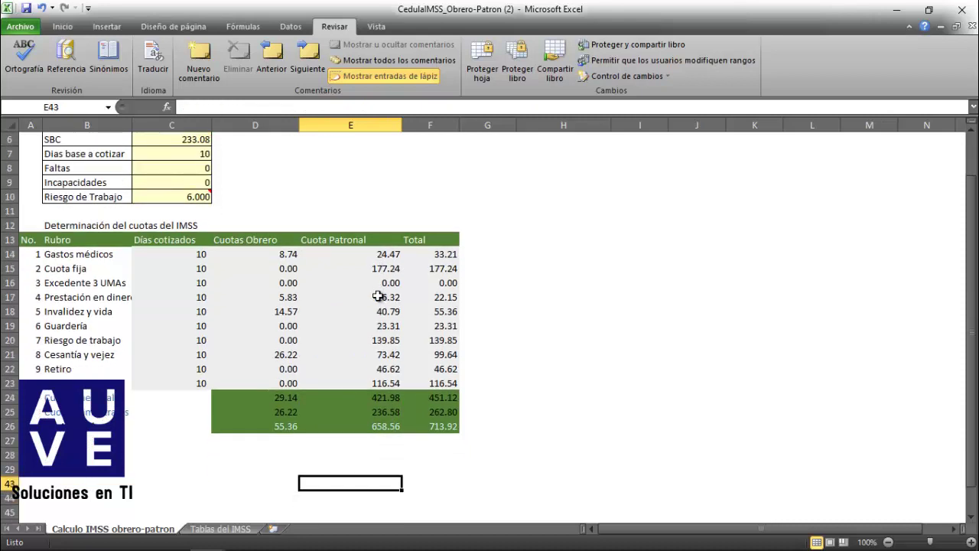
pyautogui.press('Up')
pyautogui.press('Left')
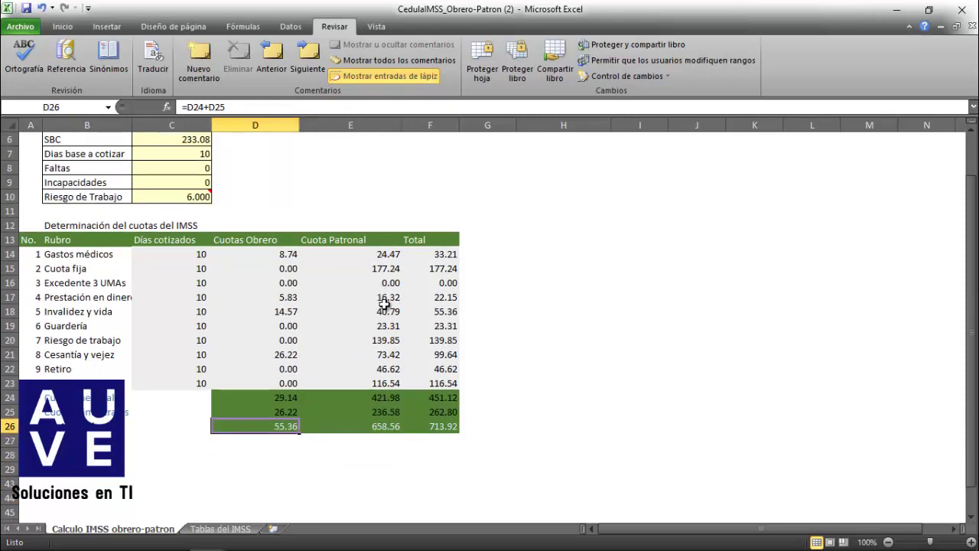
# Return to the Sobre-recibo in CONTPAQi Nóminas and inspect the I.M.S.S. deduction and the 2% Fondo retiro SAR obligation details.
pyautogui.click(897, 8)
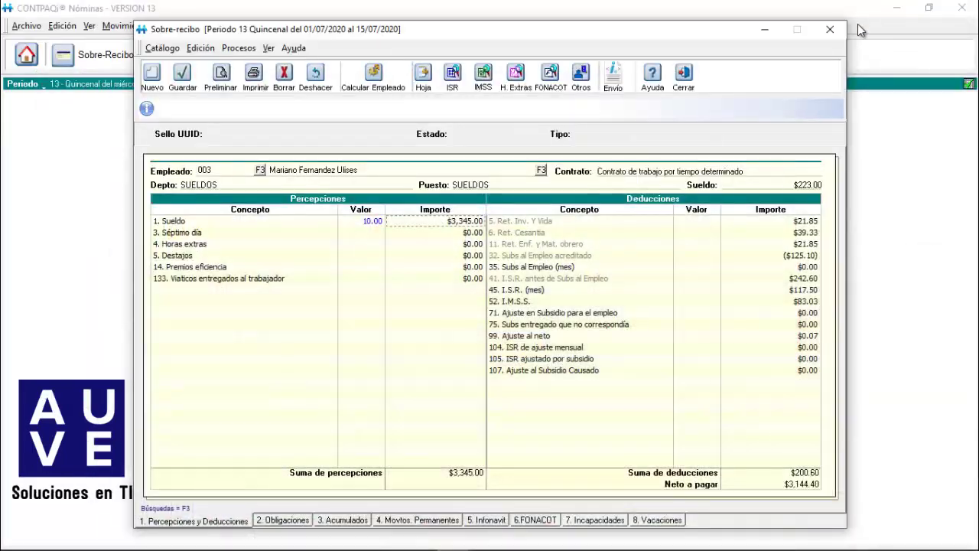
pyautogui.click(786, 302)
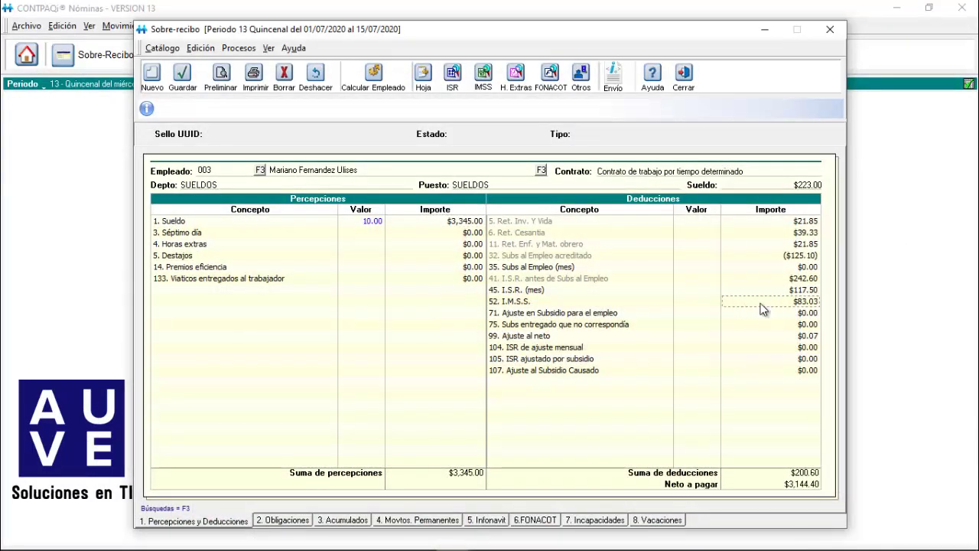
pyautogui.click(568, 368)
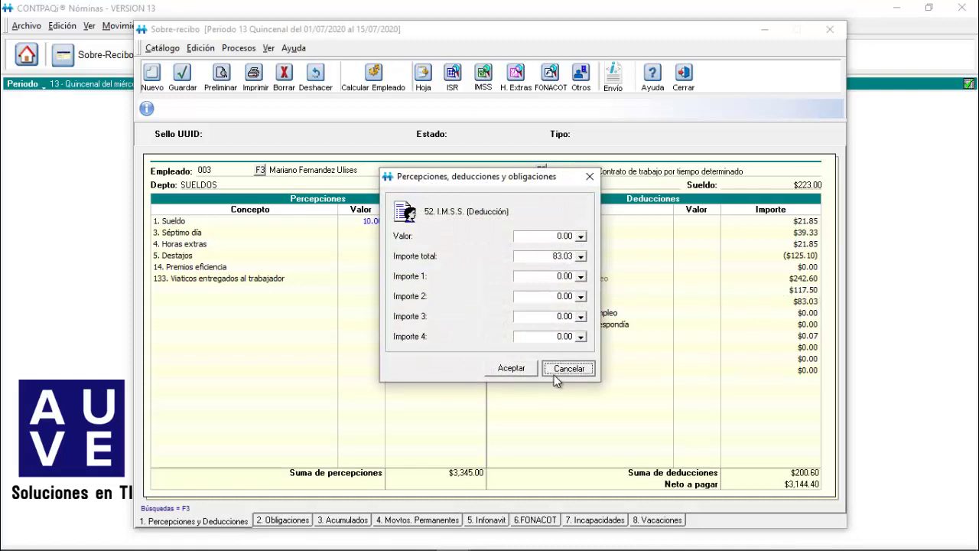
pyautogui.click(269, 521)
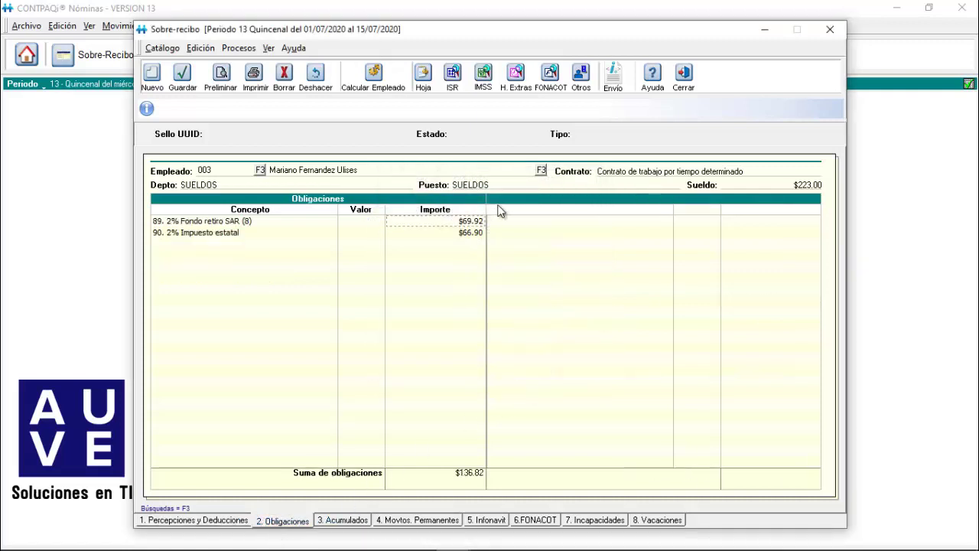
pyautogui.doubleClick(460, 223)
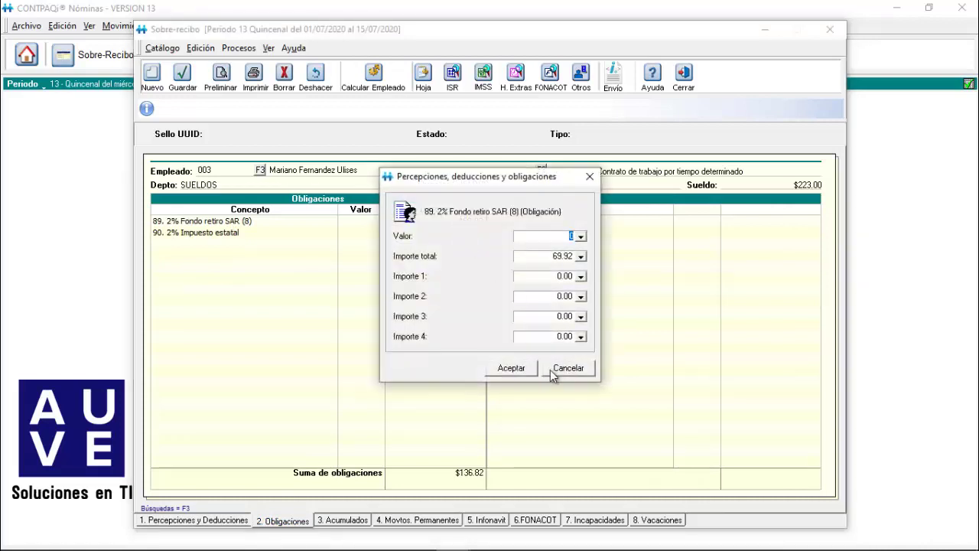
pyautogui.click(553, 371)
pyautogui.click(194, 520)
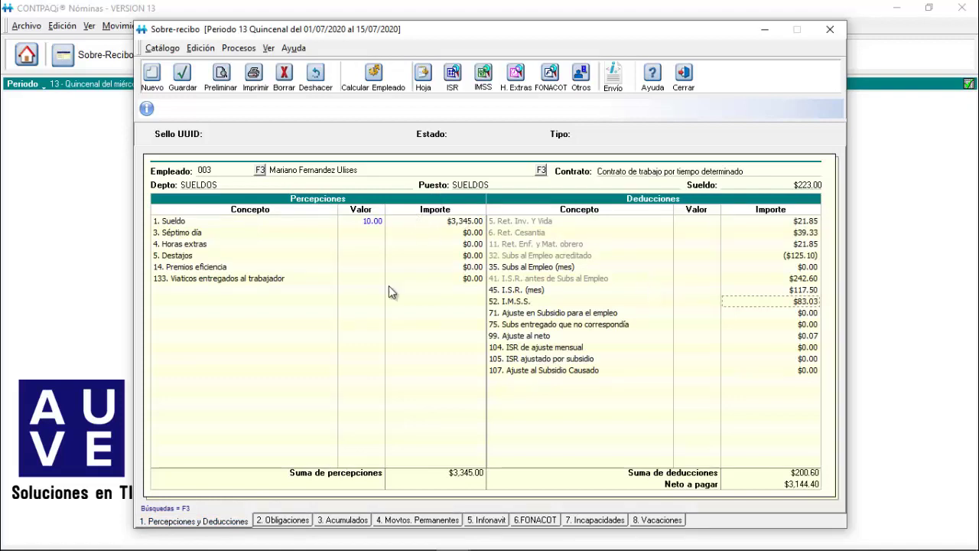
# Switch to the Cedula Subsidio Causado (2) workbook in Excel and view the Quin1 Dias Trabajados on the Cédula ISR Quincenal sheet.
pyautogui.click(209, 540)
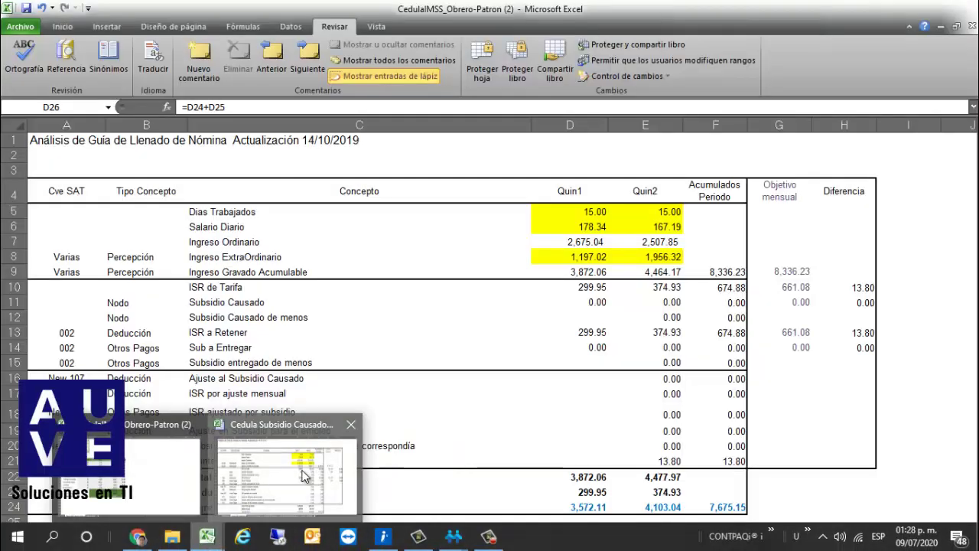
pyautogui.click(295, 471)
pyautogui.click(588, 213)
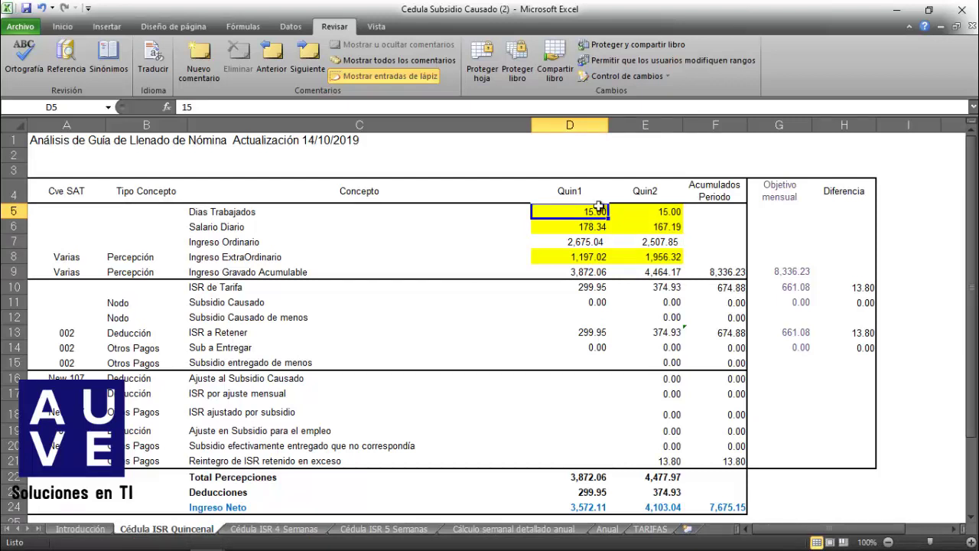
# Return to CONTPAQi Nóminas, check the Subs al Empleo acreditado and I.S.R. antes de Subs al Empleo deductions, and close the Sobre-recibo.
pyautogui.click(895, 11)
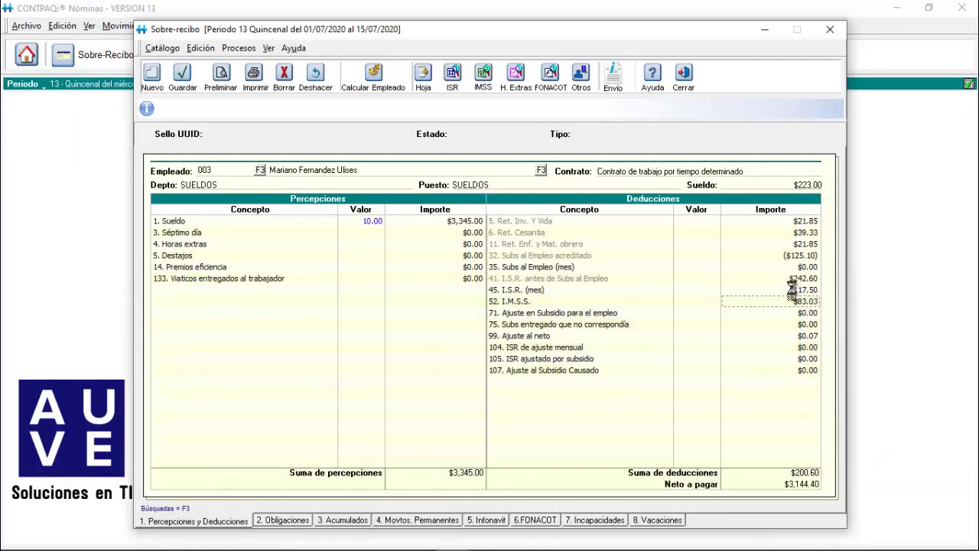
pyautogui.click(767, 256)
pyautogui.click(774, 279)
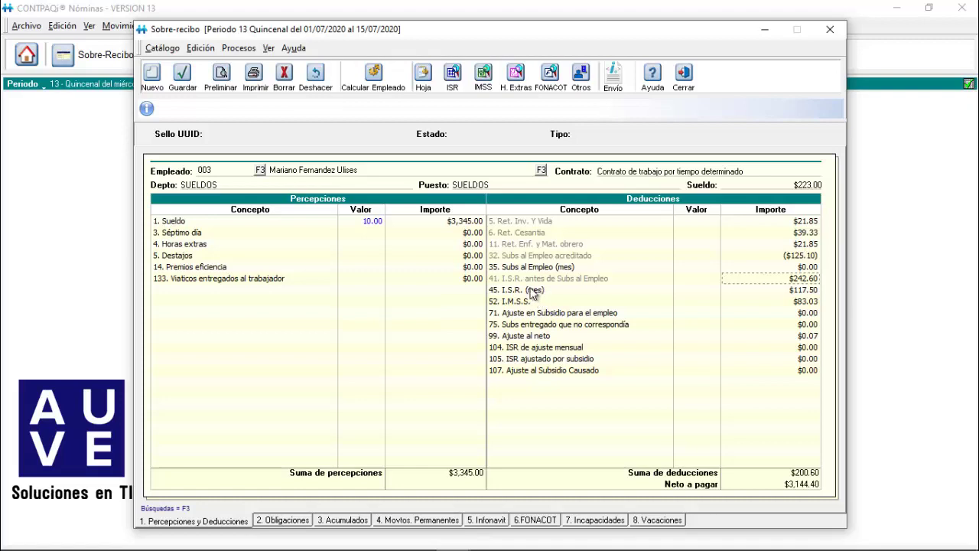
pyautogui.click(685, 74)
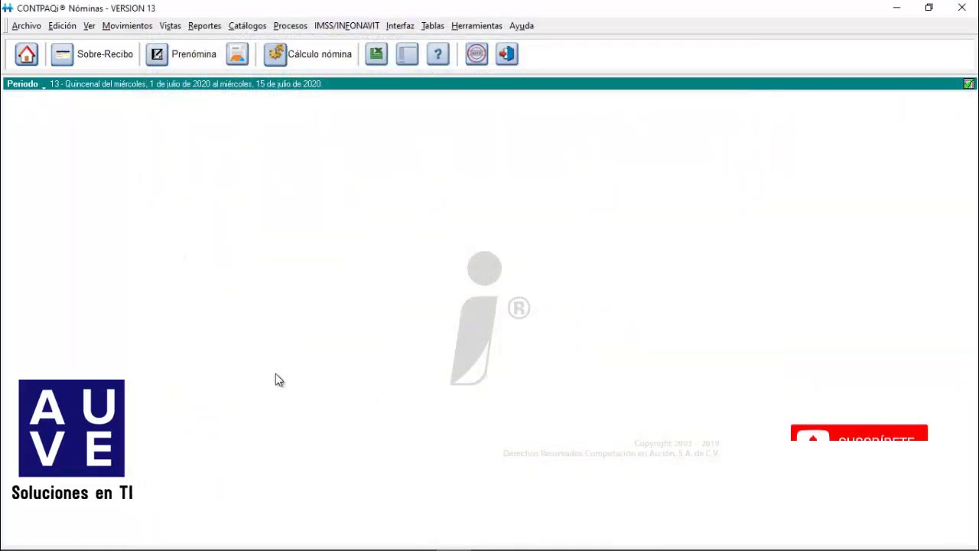
# Switch to File Explorer and review the full path of the C:\Program Files (x86)\Compac\Nominas folder.
pyautogui.moveTo(260, 549)
pyautogui.click(177, 535)
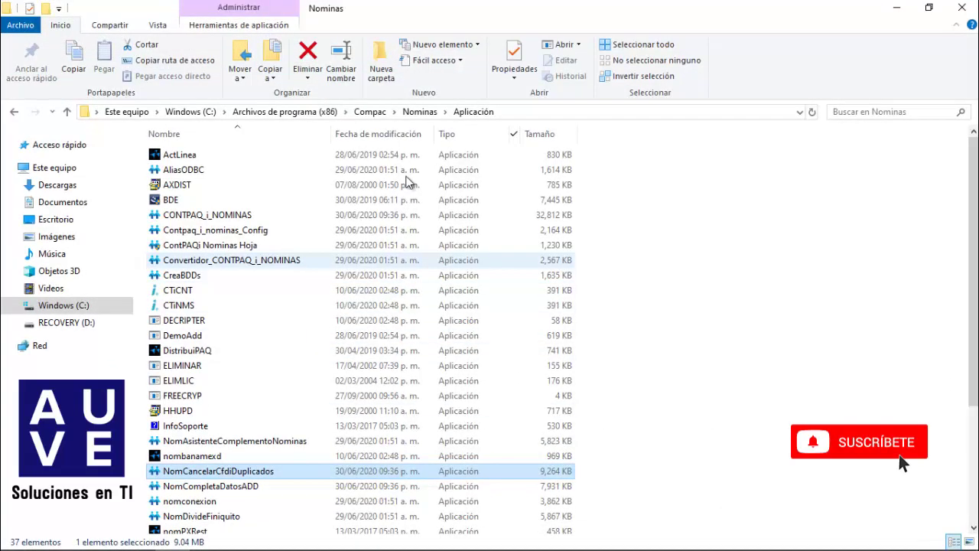
pyautogui.click(538, 112)
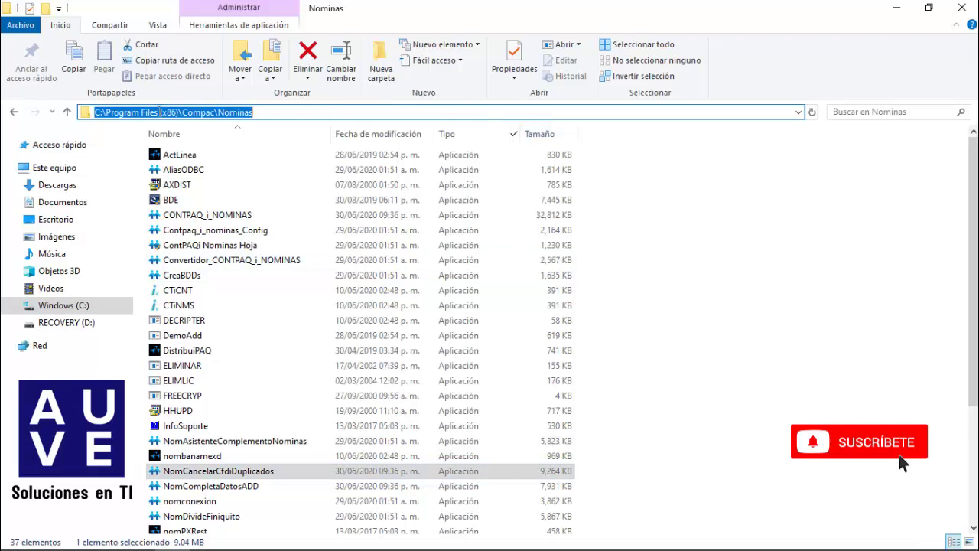
pyautogui.doubleClick(150, 112)
pyautogui.click(175, 113)
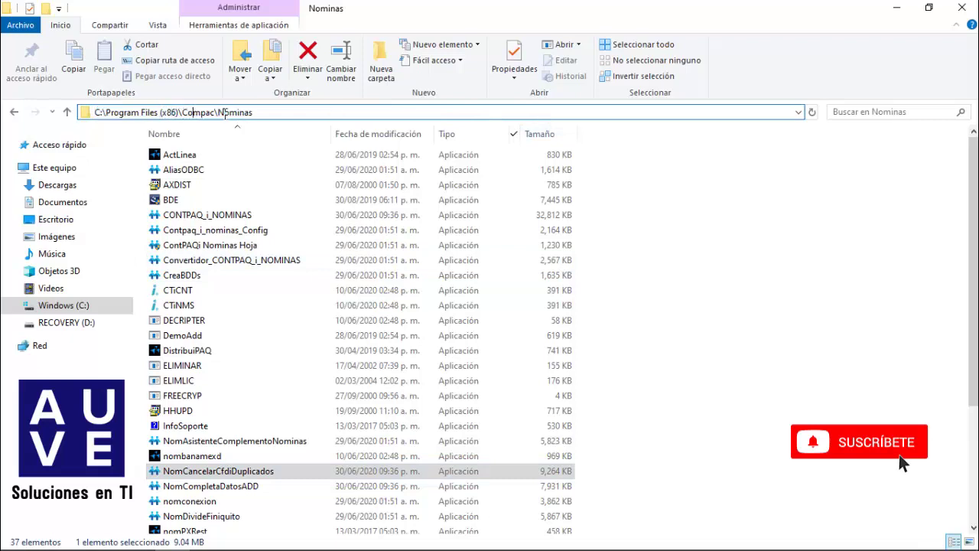
pyautogui.doubleClick(243, 112)
# Run the NomCancelarCfdiDuplicados application as administrator and return to CONTPAQi Nóminas.
pyautogui.click(271, 470)
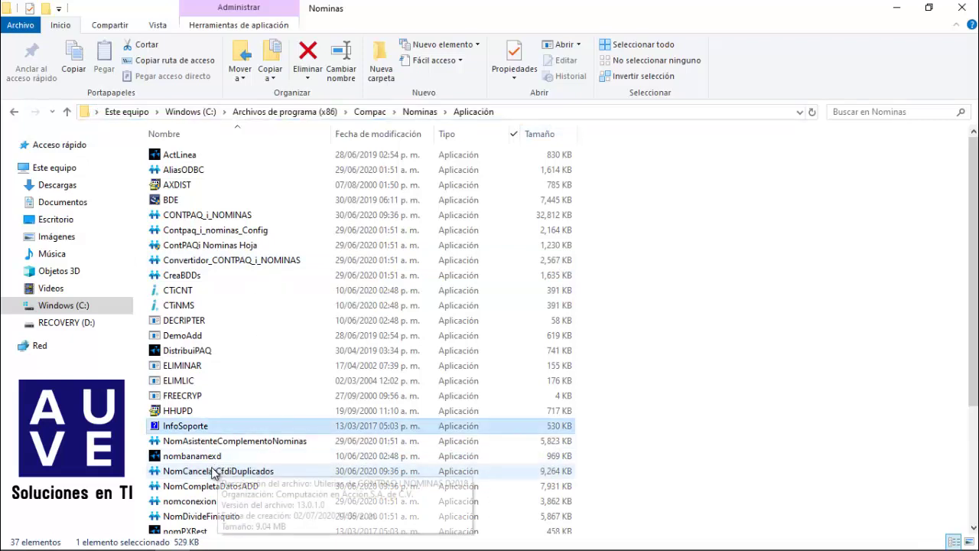
pyautogui.doubleClick(248, 470)
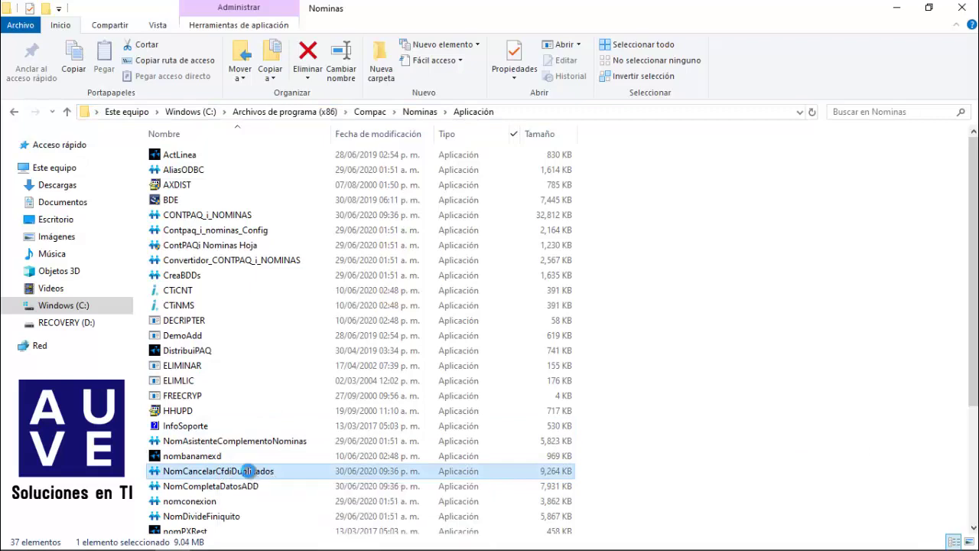
pyautogui.rightClick(247, 471)
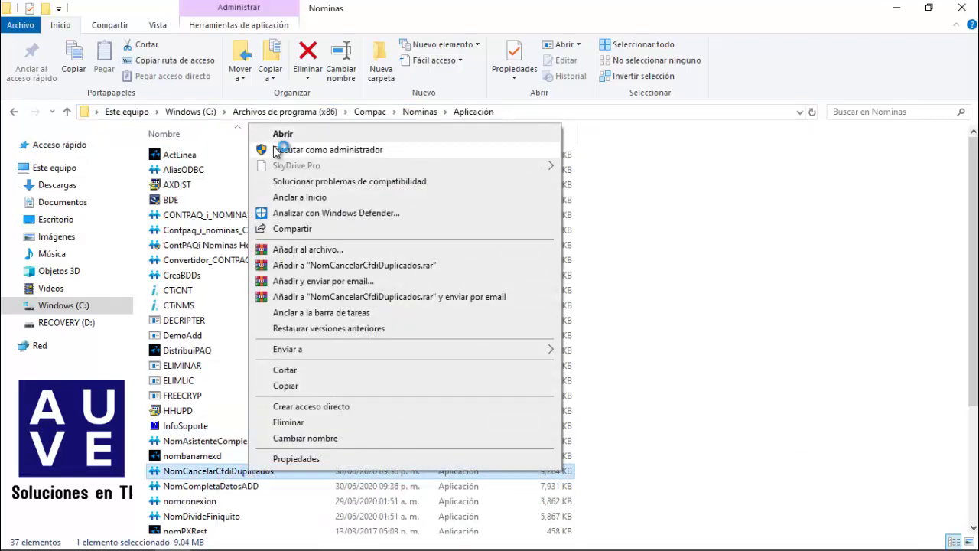
pyautogui.click(277, 150)
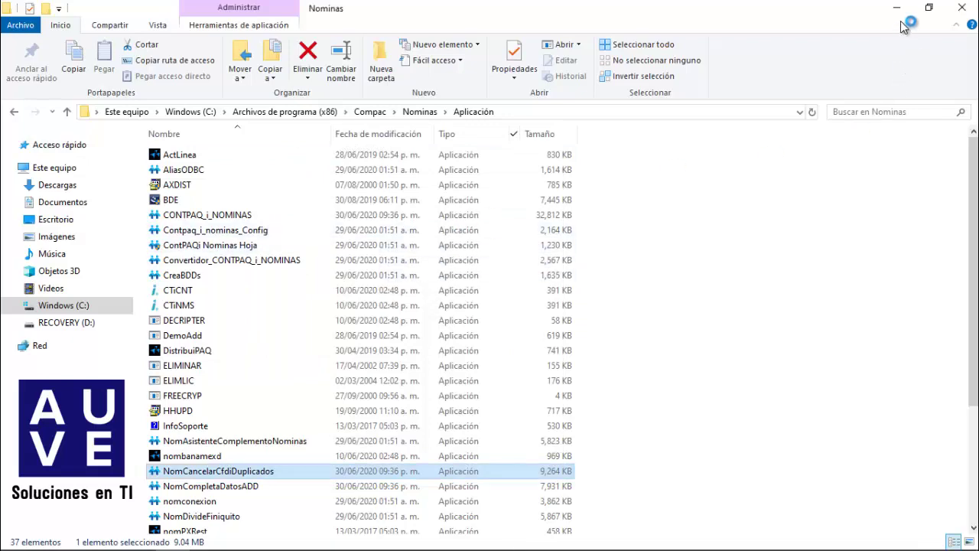
pyautogui.click(487, 303)
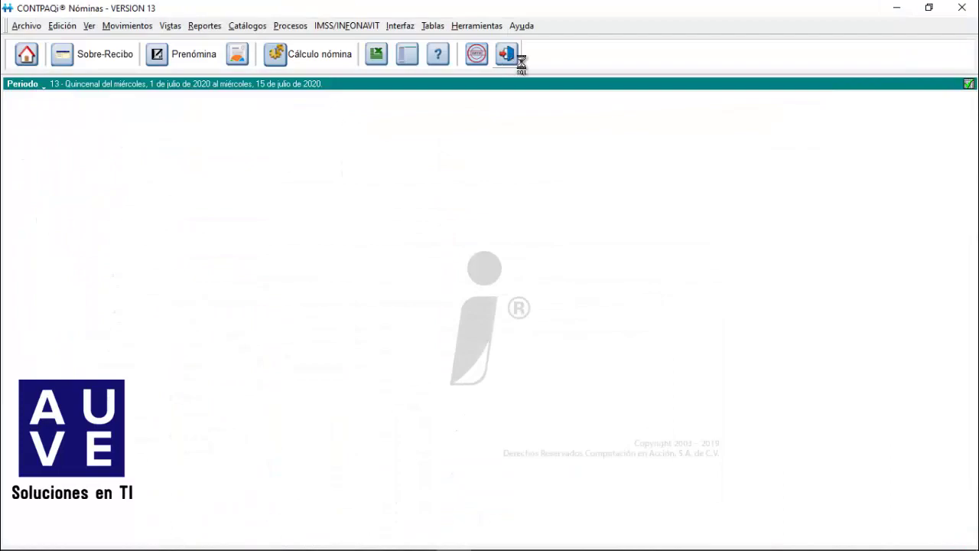
# Close CONTPAQi Nóminas, switch to File Explorer and run NomCancelarCfdiDuplicados as administrator.
pyautogui.click(508, 54)
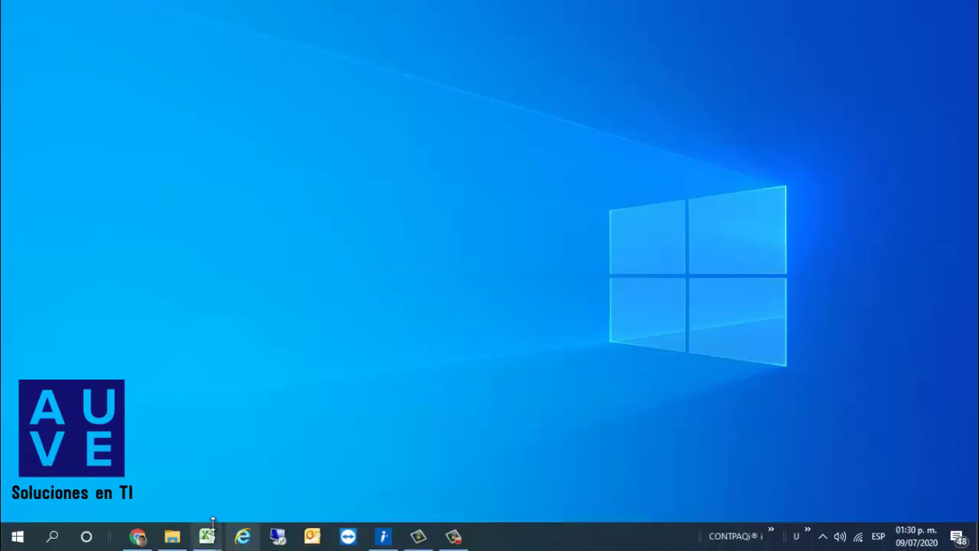
pyautogui.click(176, 543)
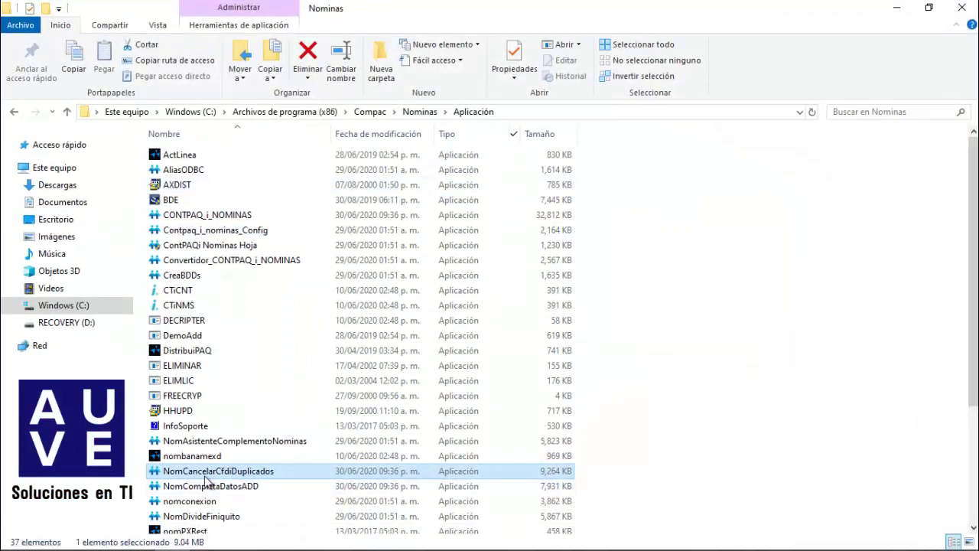
pyautogui.rightClick(202, 479)
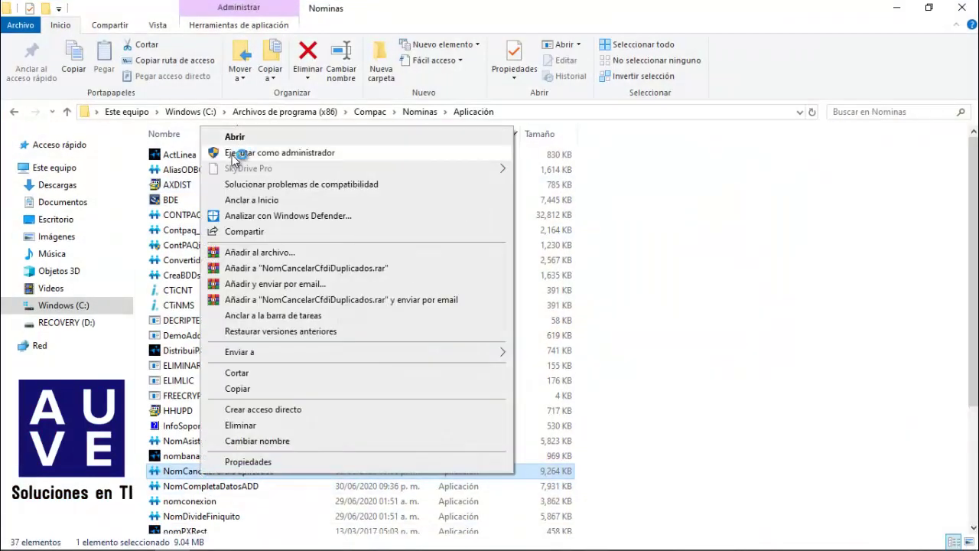
pyautogui.click(226, 90)
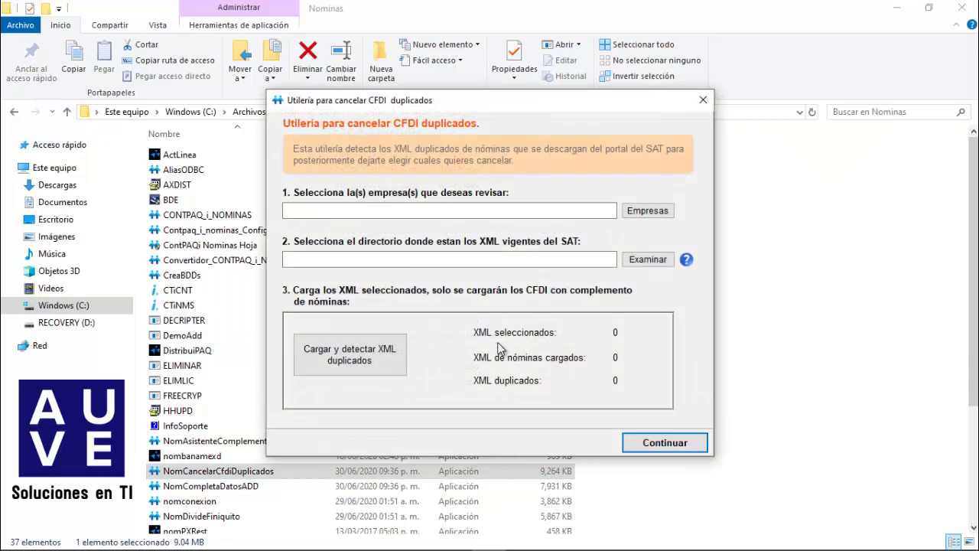
# Select CARGA DE EMPLEADOS as the company to review for duplicate CFDI.
pyautogui.click(647, 210)
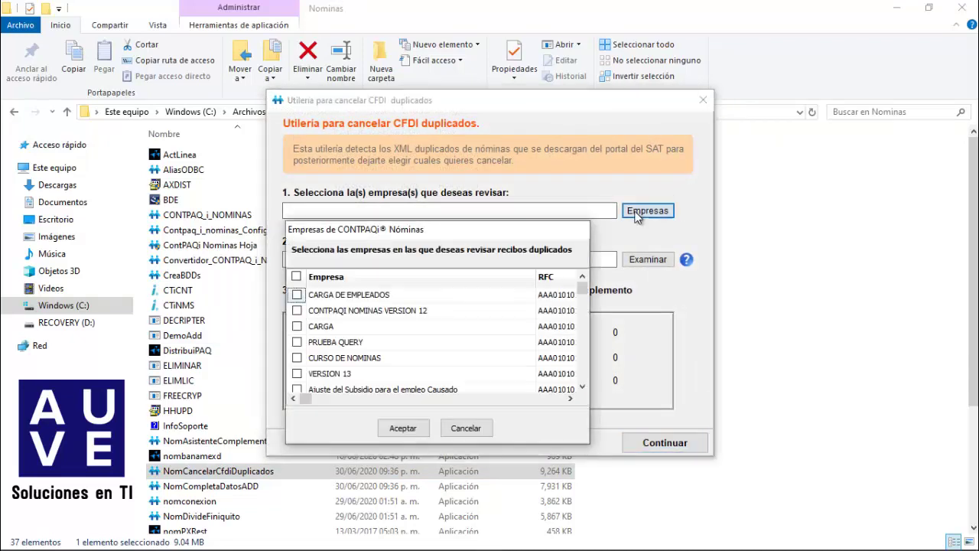
pyautogui.click(298, 296)
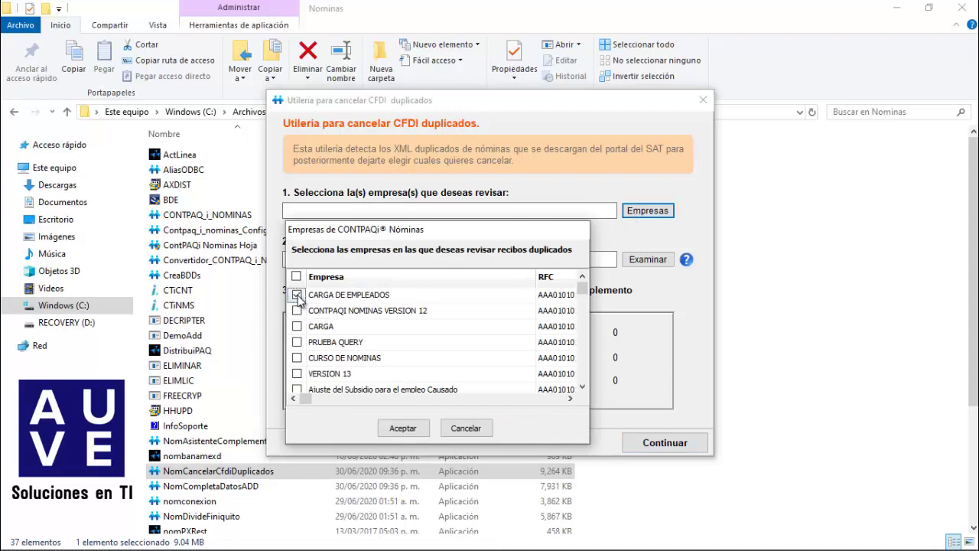
pyautogui.click(403, 429)
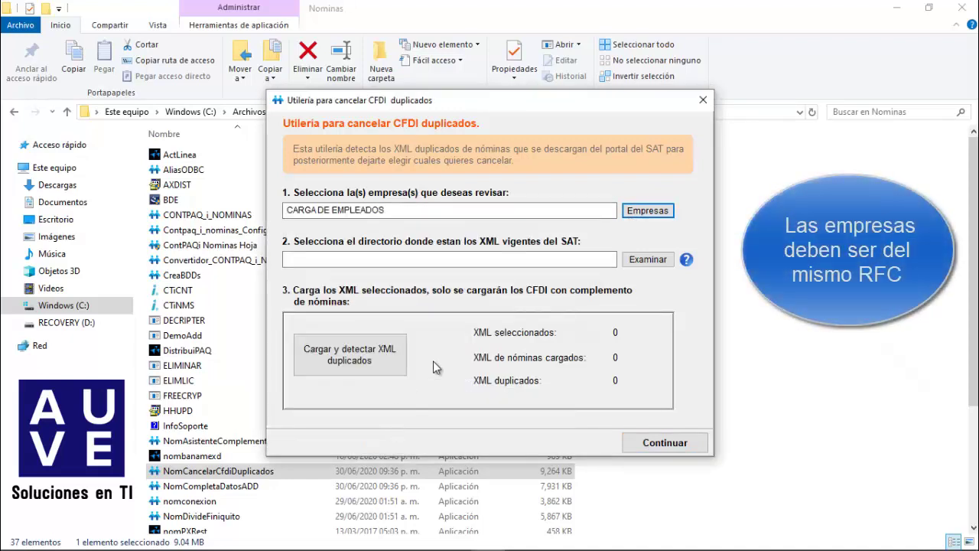
# Set the directory of current SAT XML files to the AUVE folder in Documentos and close the utility.
pyautogui.click(418, 264)
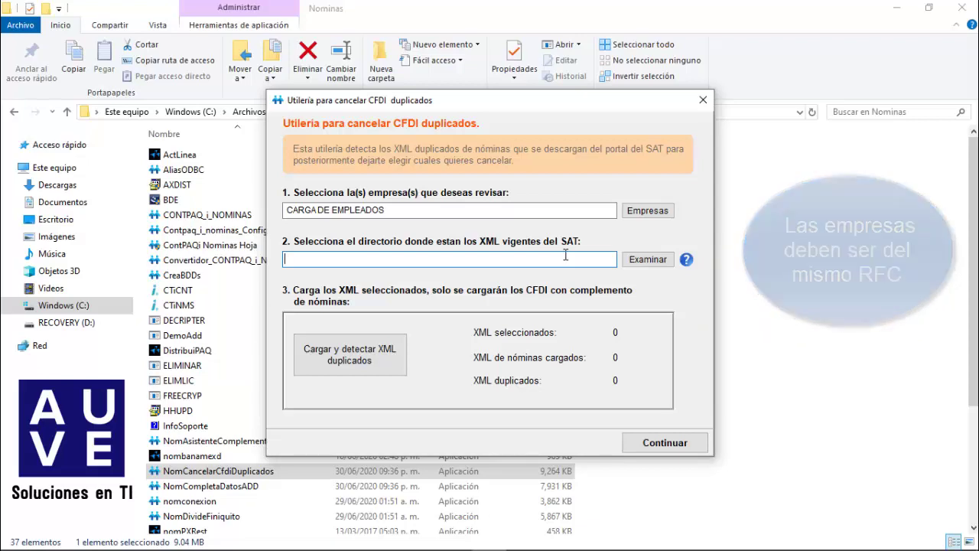
pyautogui.click(647, 264)
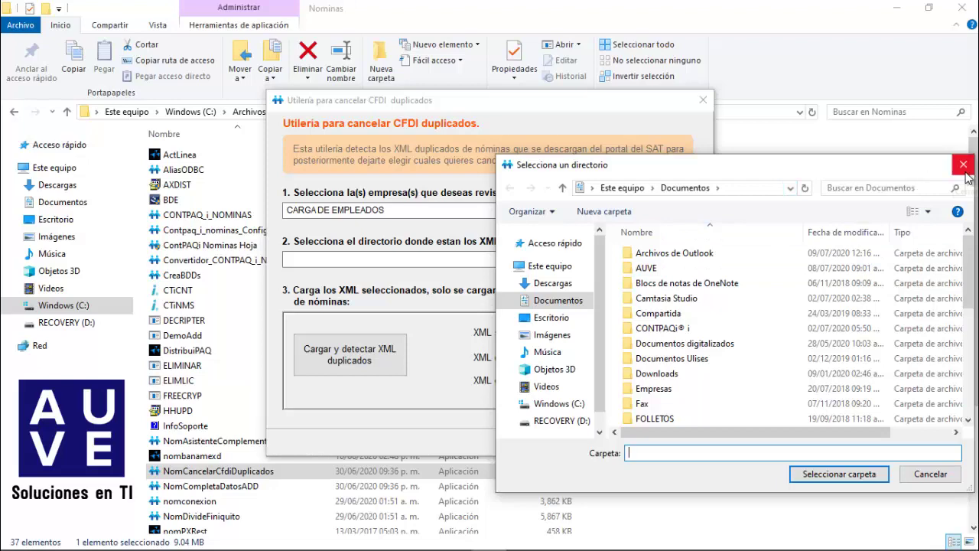
pyautogui.click(646, 268)
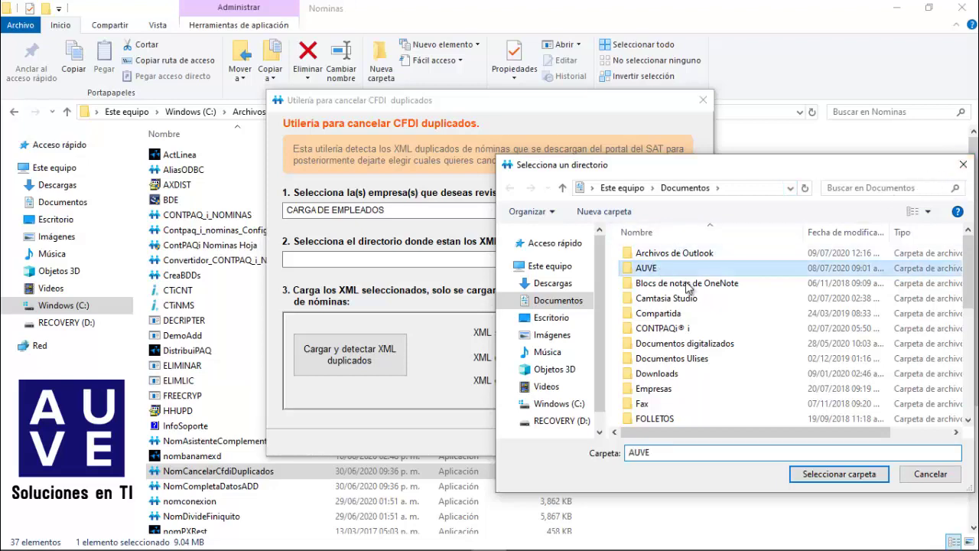
pyautogui.click(836, 473)
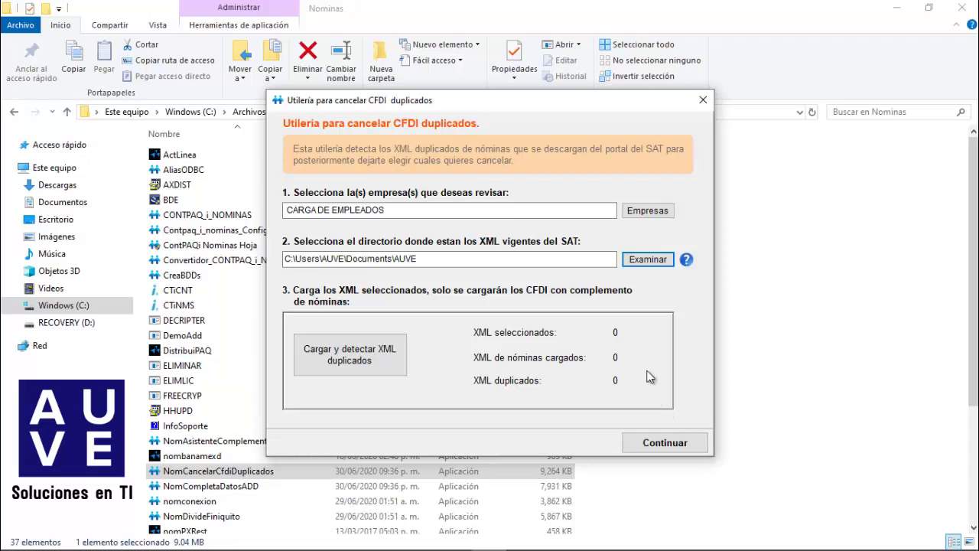
pyautogui.click(702, 102)
# Switch to CONTPAQi Nóminas, start the payroll calculation for weekly period 28 and review the payment dates of periods 27 to 29.
pyautogui.hotkey('alt', 'Tab')
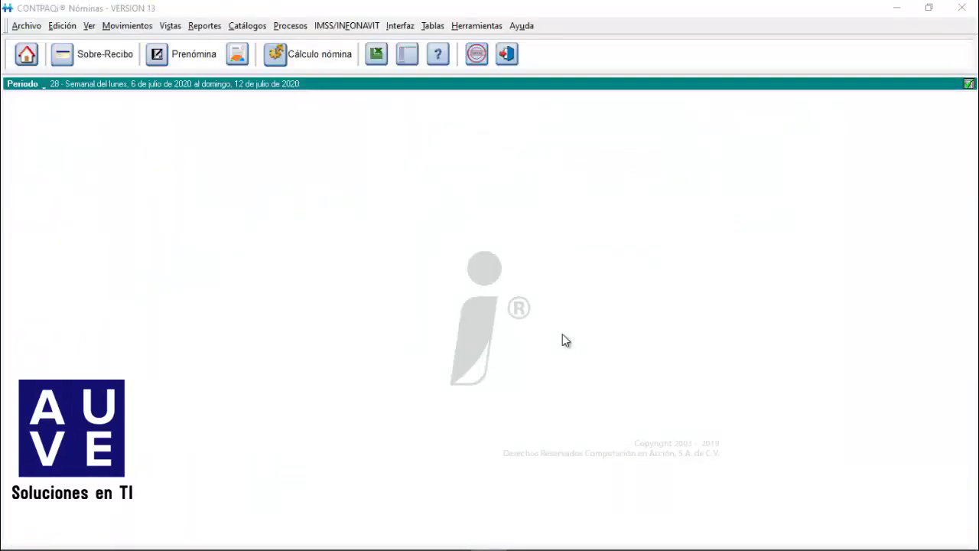
pyautogui.click(283, 54)
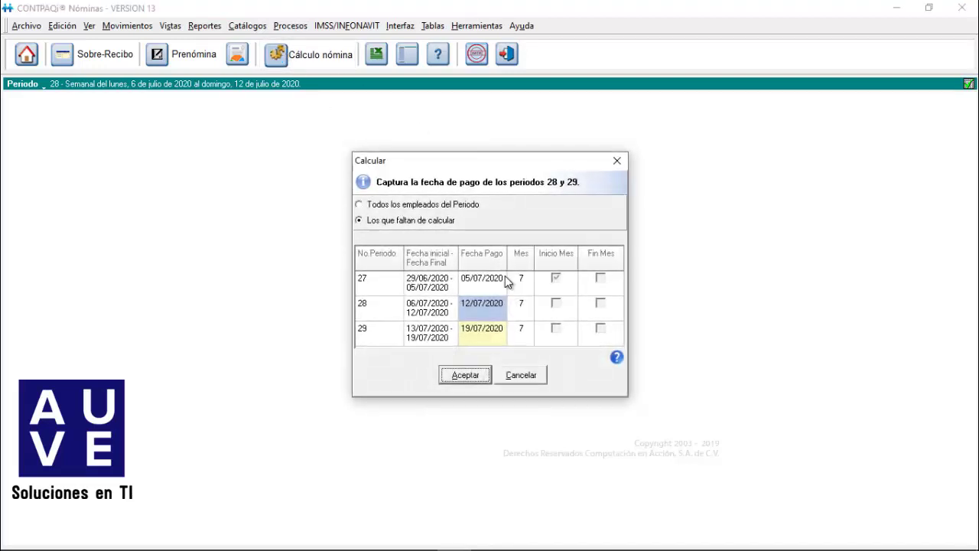
pyautogui.click(478, 290)
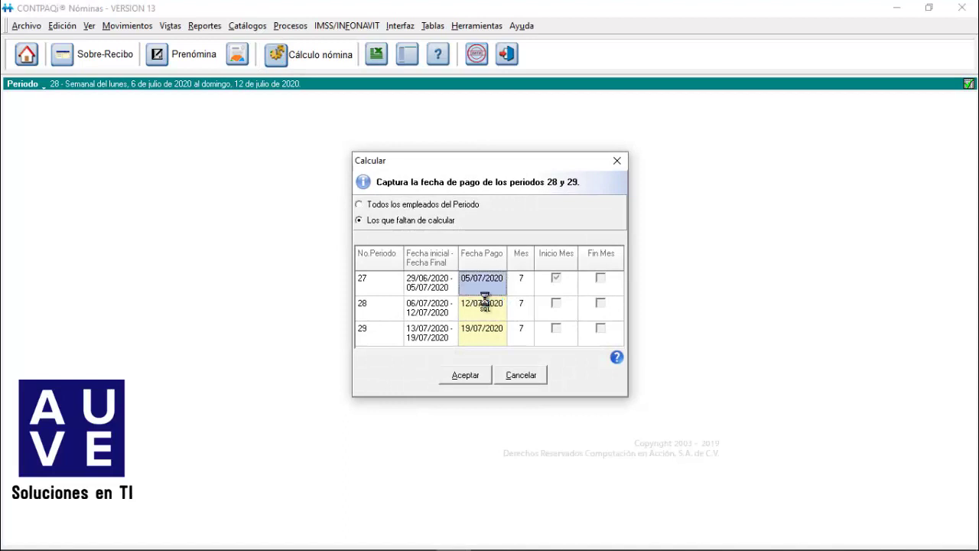
pyautogui.click(487, 334)
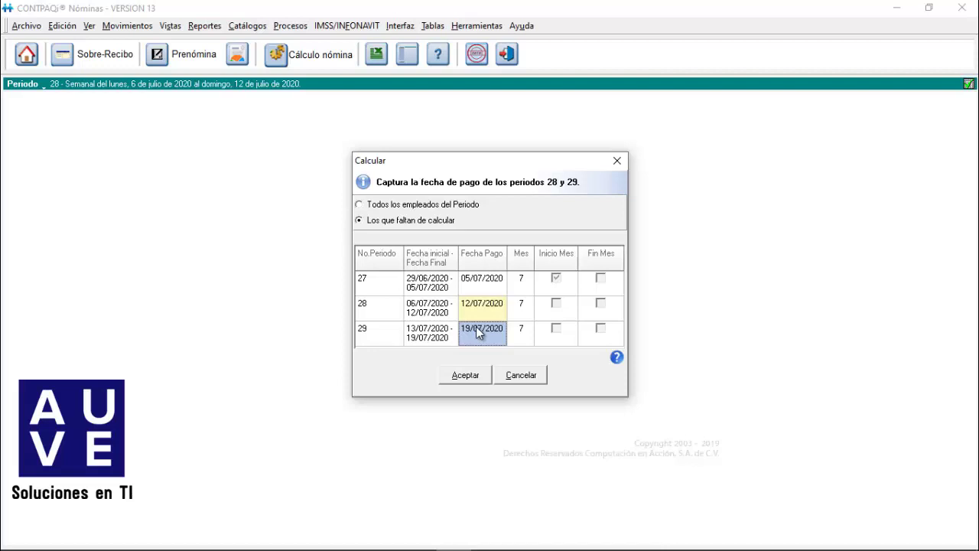
pyautogui.click(439, 314)
pyautogui.click(433, 290)
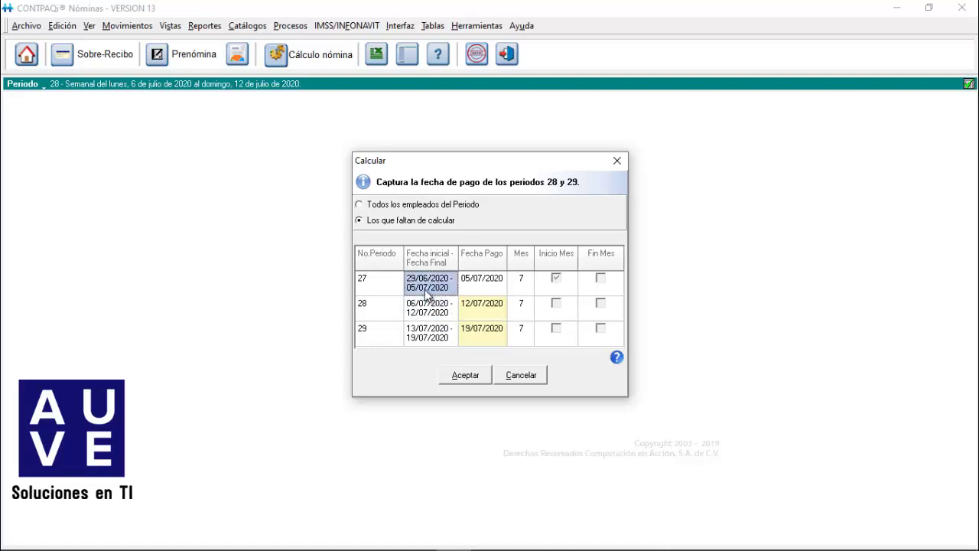
pyautogui.click(490, 283)
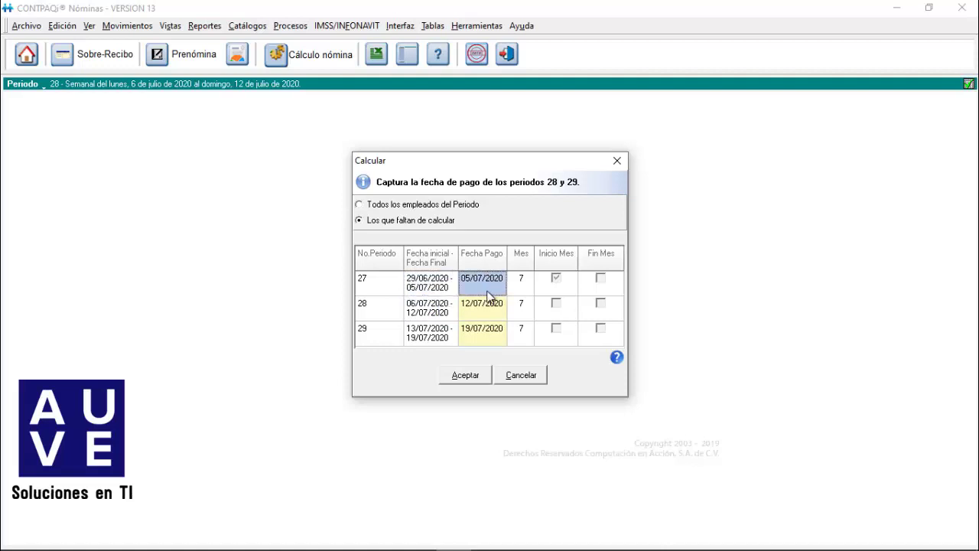
# Set the payment date of period 29 to 18/07/2020 and review the payment dates of the three periods.
pyautogui.click(490, 341)
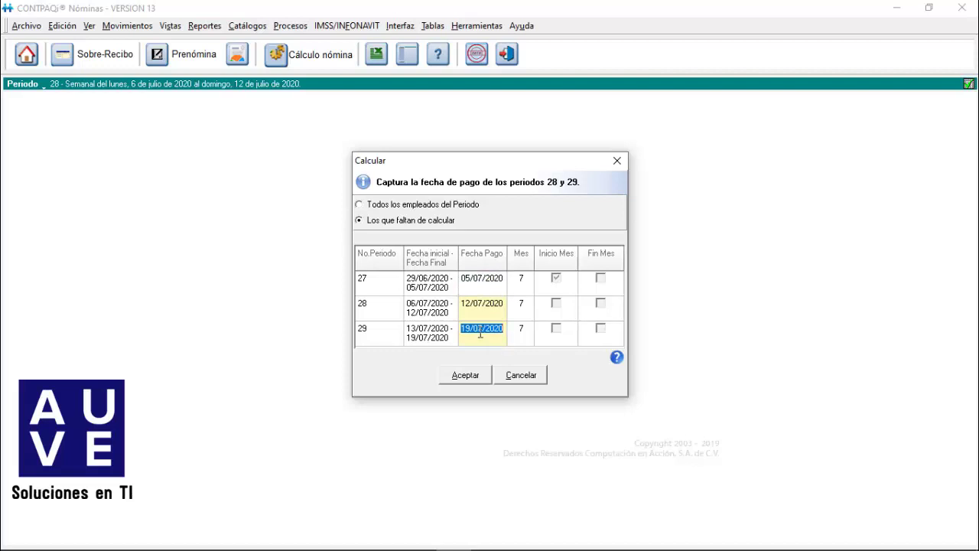
pyautogui.write('18/07/2020')
pyautogui.press('Up')
pyautogui.press('Down')
pyautogui.click(477, 309)
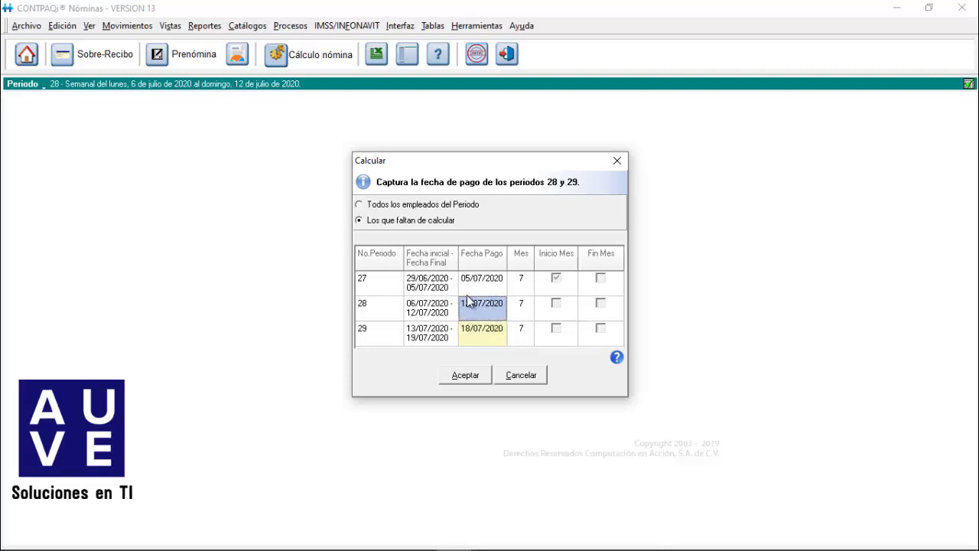
pyautogui.click(471, 287)
pyautogui.click(481, 306)
pyautogui.click(494, 329)
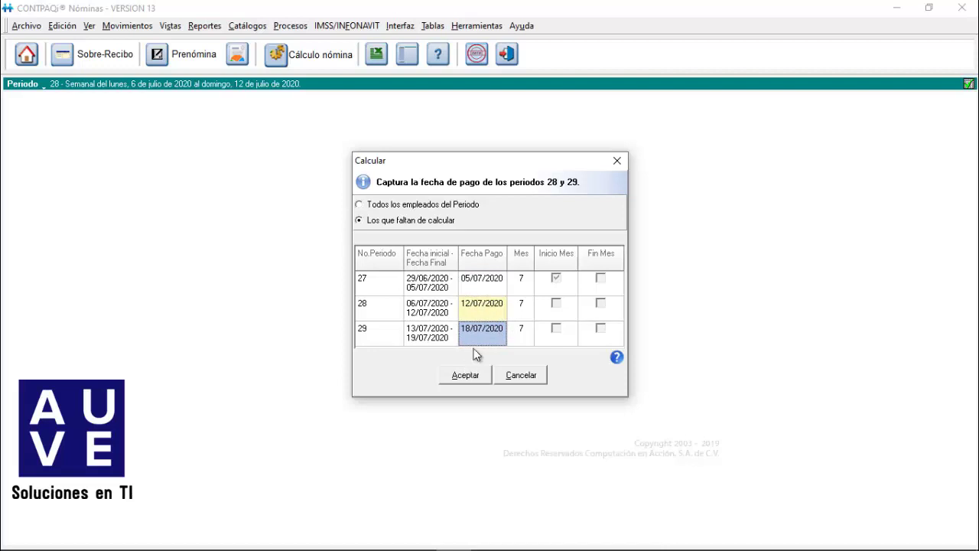
# Change the payment date of period 29 to 20/07/2020 and accept continuing with a date outside the period's range.
pyautogui.click(482, 337)
pyautogui.write('20/07/20')
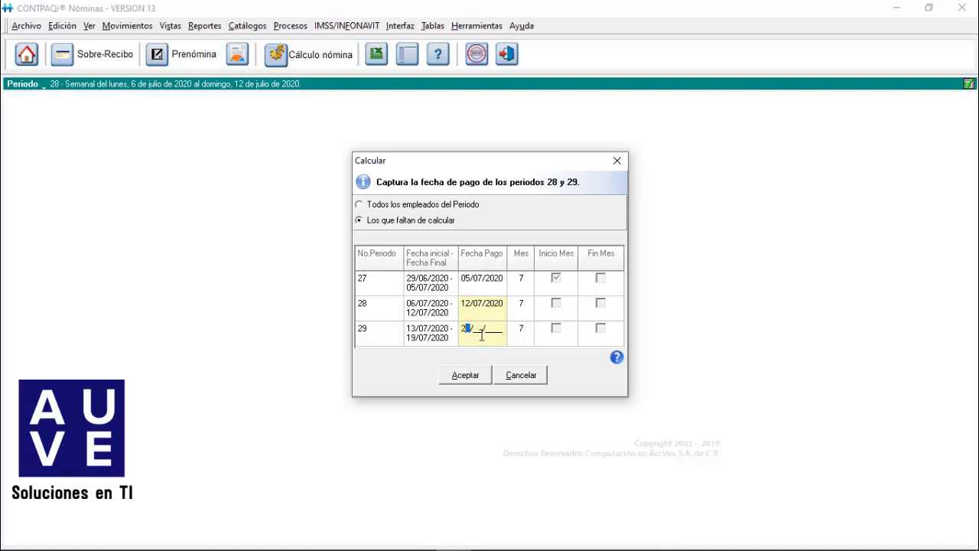
pyautogui.write('20')
pyautogui.press('Return')
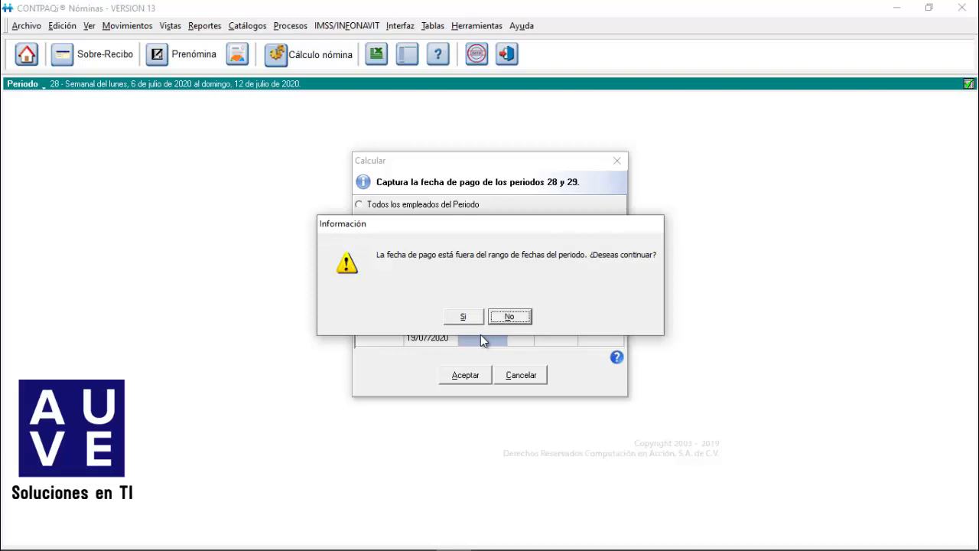
pyautogui.click(465, 317)
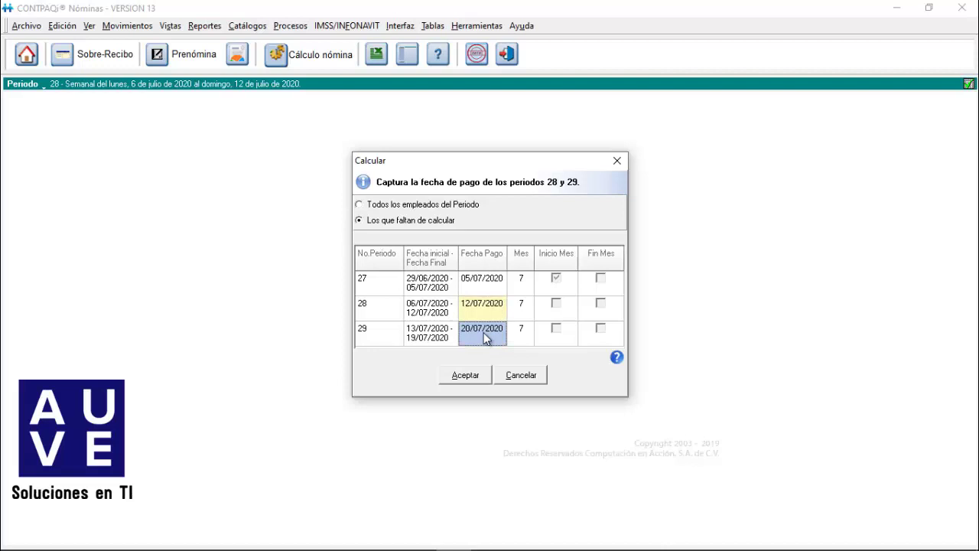
# Set the payment date of period 29 to 01/08/2020 and accept the out-of-range date.
pyautogui.click(483, 332)
pyautogui.write('01')
pyautogui.write('082020')
pyautogui.press('Return')
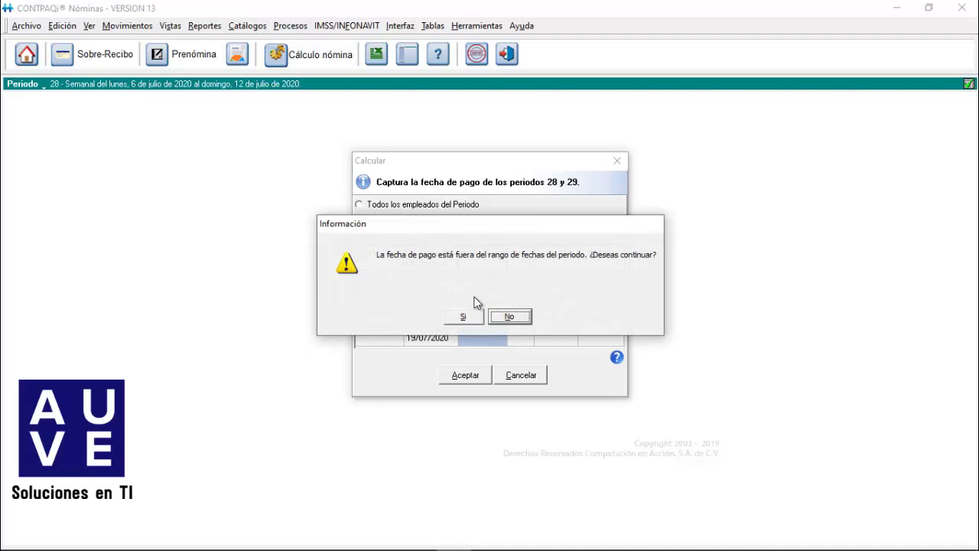
pyautogui.moveTo(446, 229); pyautogui.dragTo(399, 158)
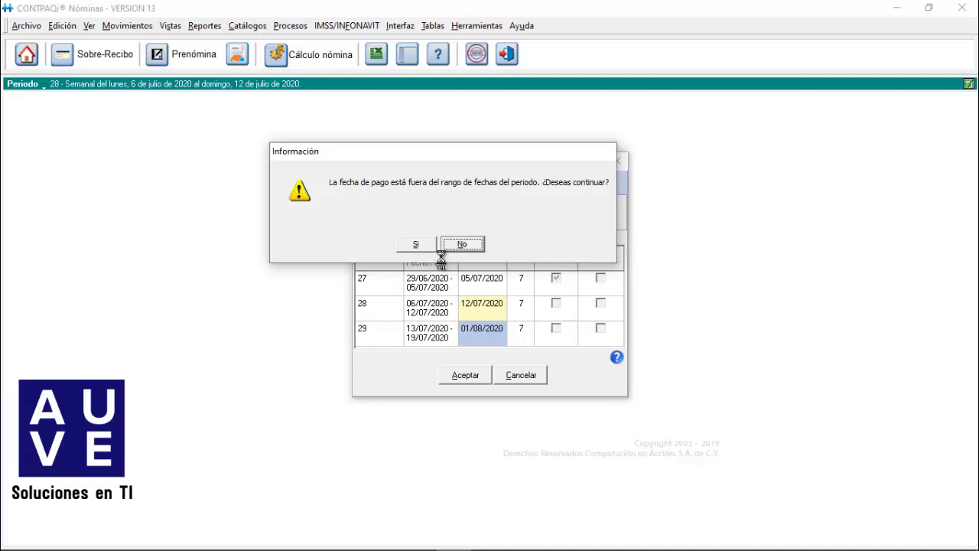
pyautogui.click(429, 247)
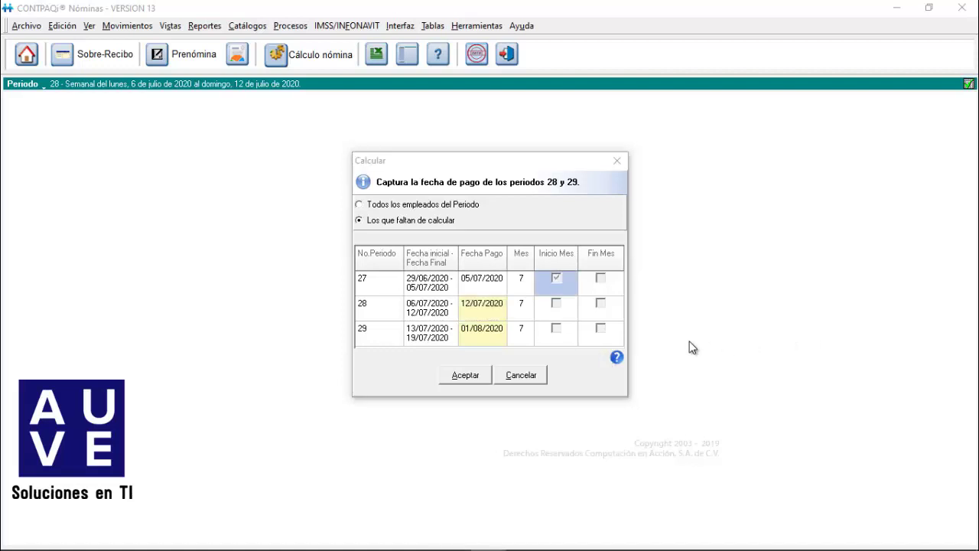
# Recheck period 29's payment date, accept it as out of range and calculate the payroll for the employees still pending.
pyautogui.click(490, 329)
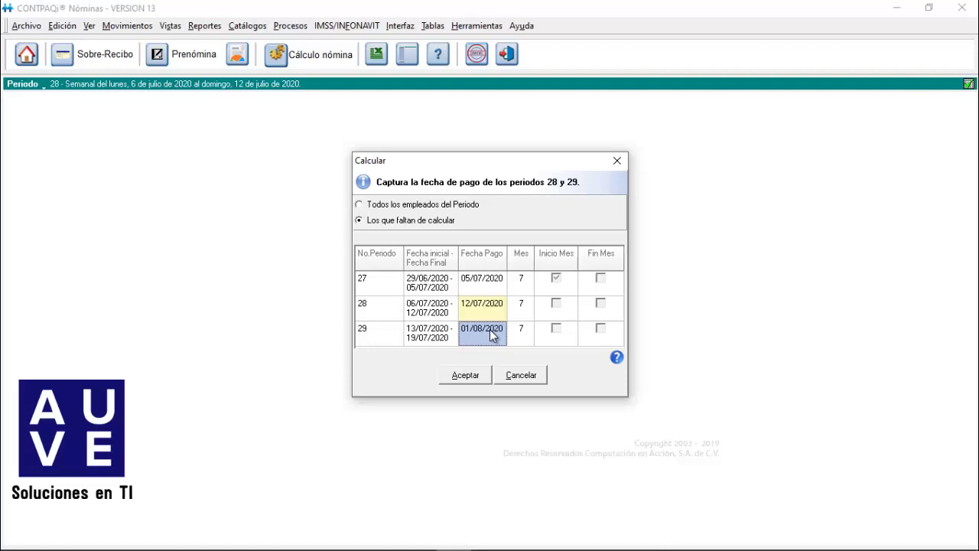
pyautogui.click(444, 338)
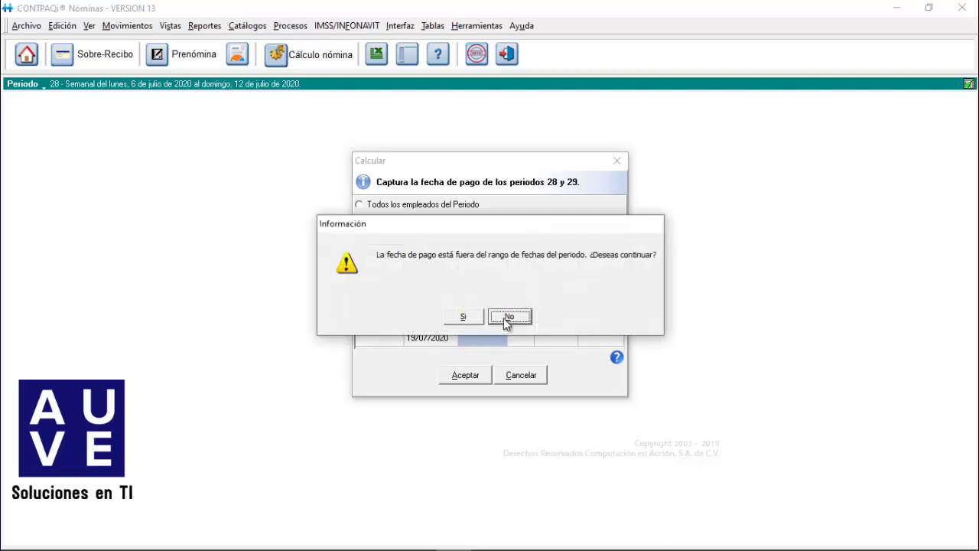
pyautogui.click(508, 317)
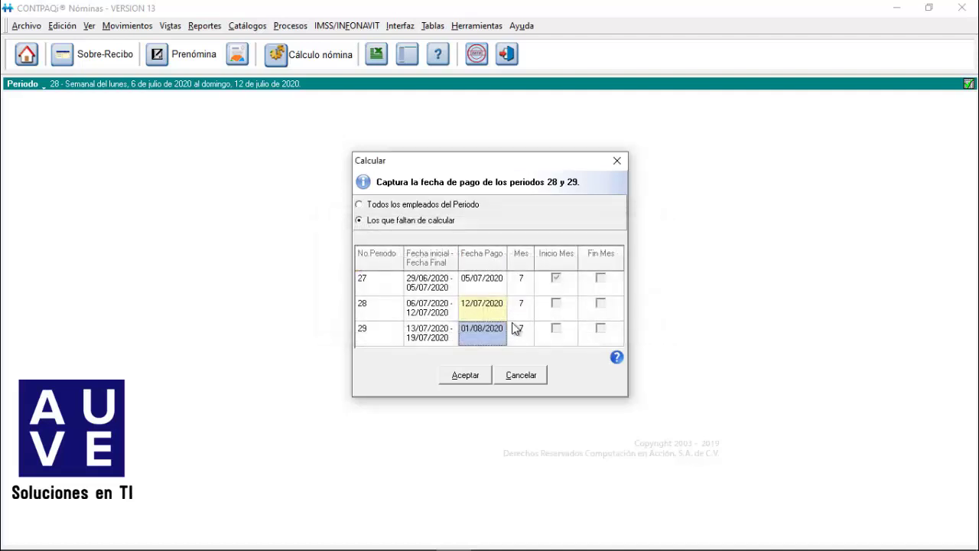
pyautogui.click(560, 332)
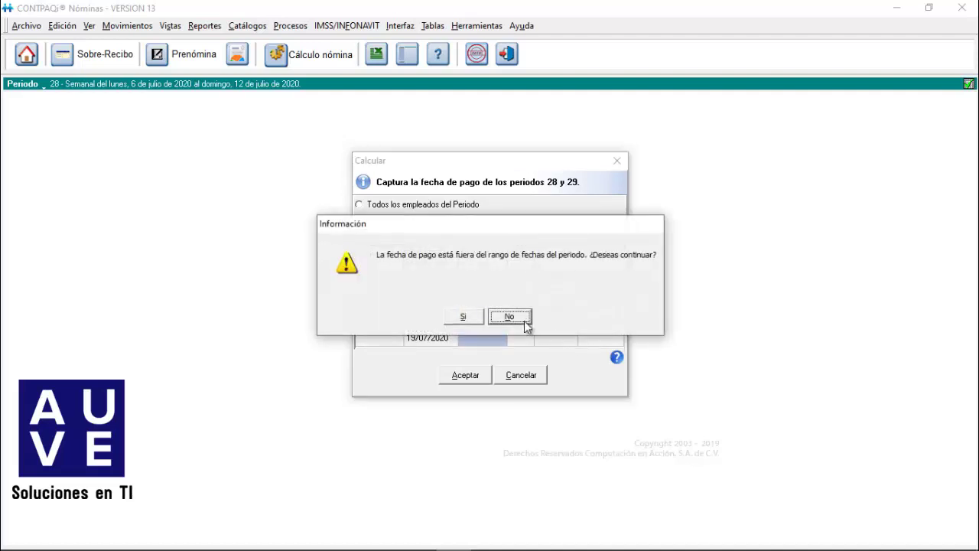
pyautogui.click(472, 318)
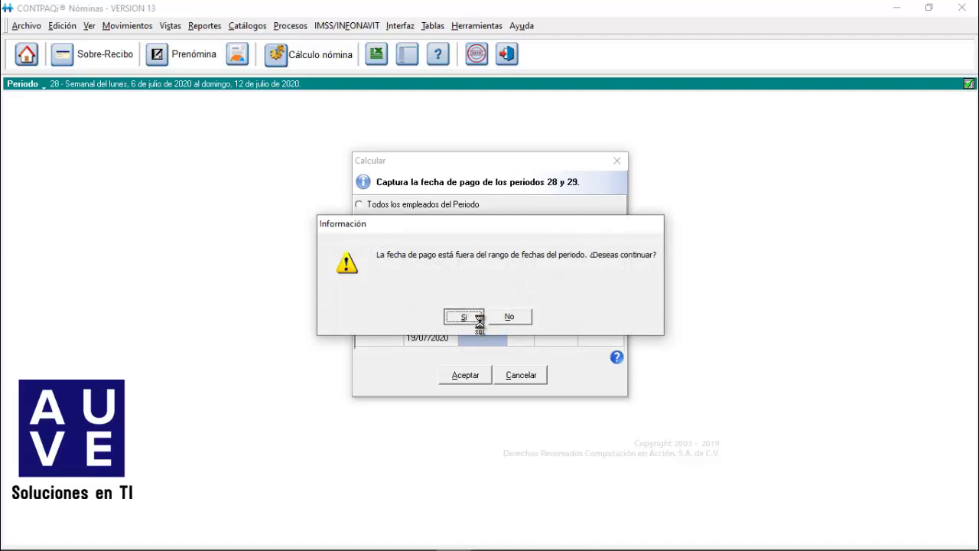
pyautogui.click(467, 381)
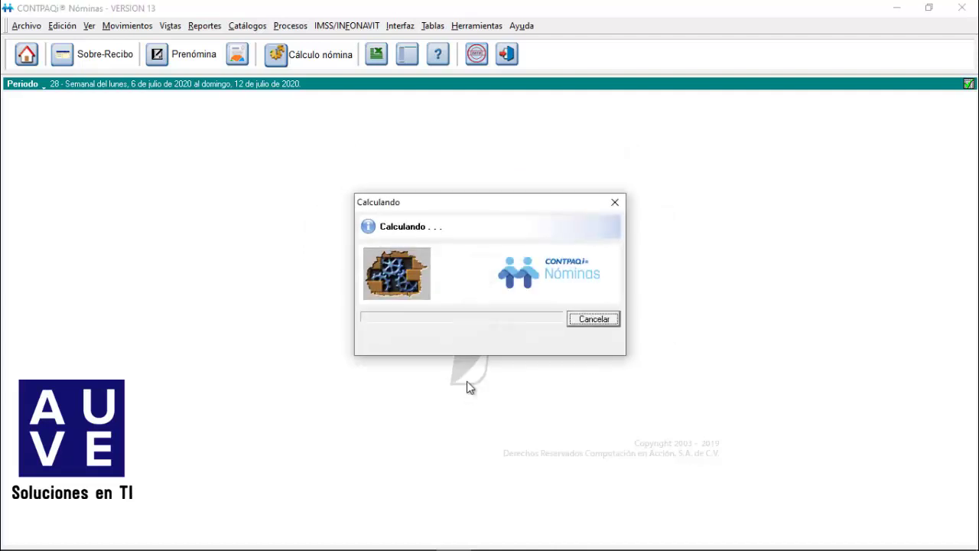
pyautogui.press('Return')
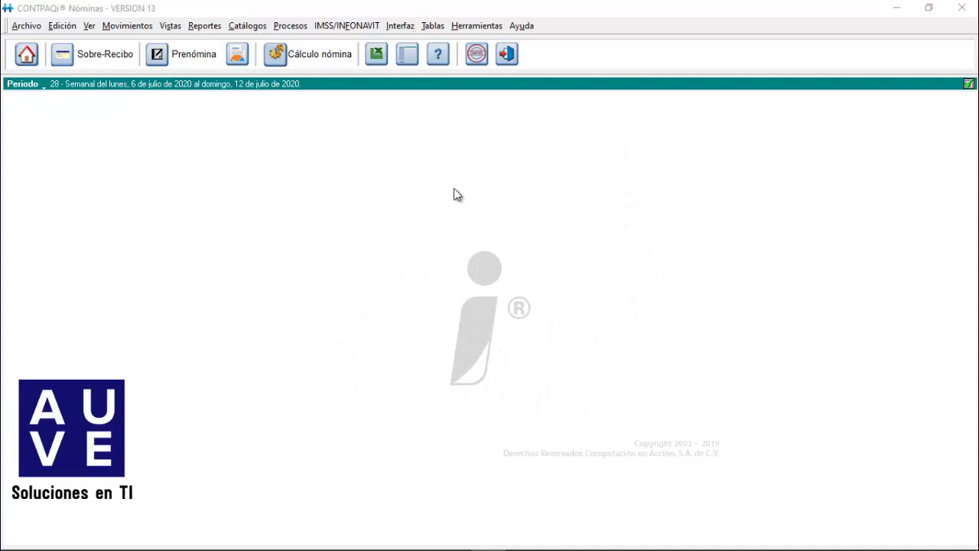
# Authorize weekly period 28, opening the company backup and closing it without processing a backup.
pyautogui.click(284, 26)
pyautogui.click(313, 59)
pyautogui.click(466, 317)
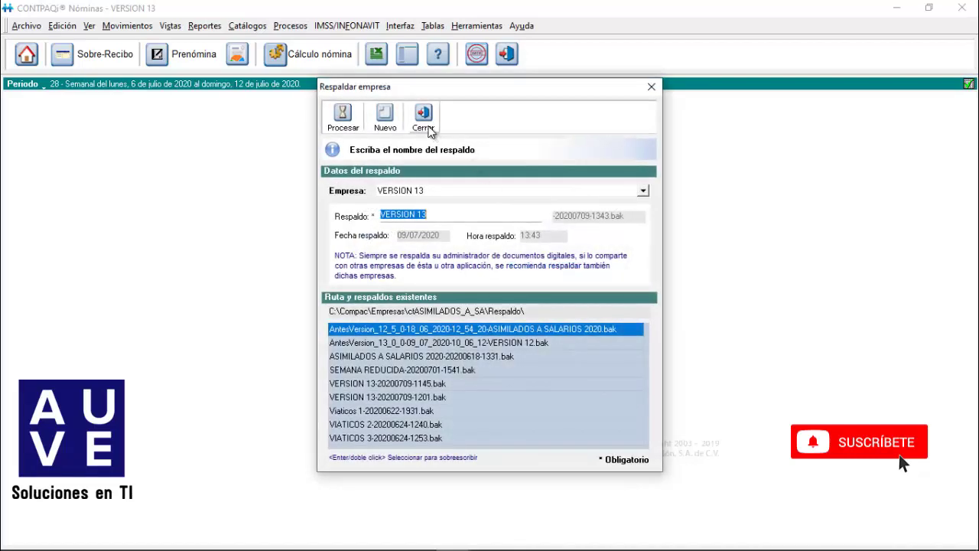
pyautogui.click(424, 119)
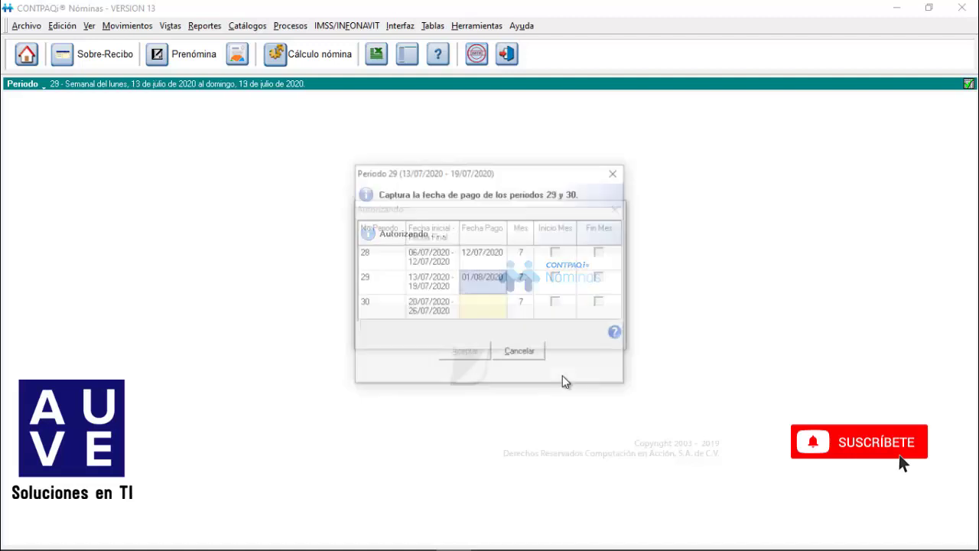
# Accept the out-of-range payment date of period 29 and set the payment date of period 30 to 26/07/2020.
pyautogui.click(482, 307)
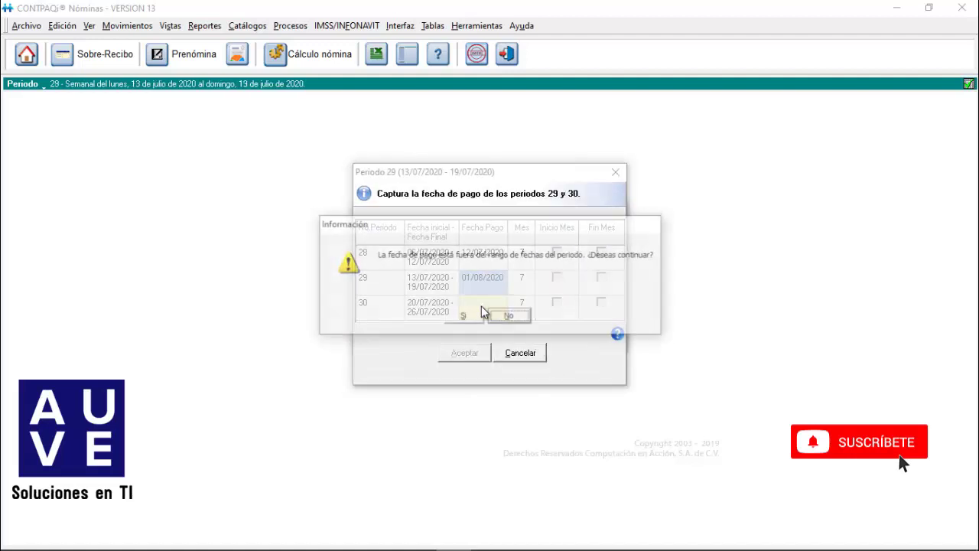
pyautogui.click(480, 320)
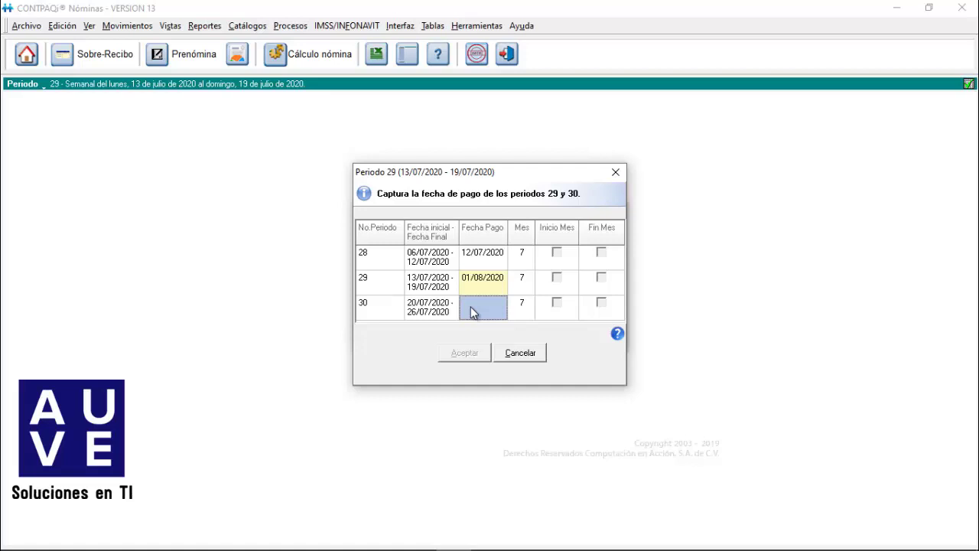
pyautogui.press('Up')
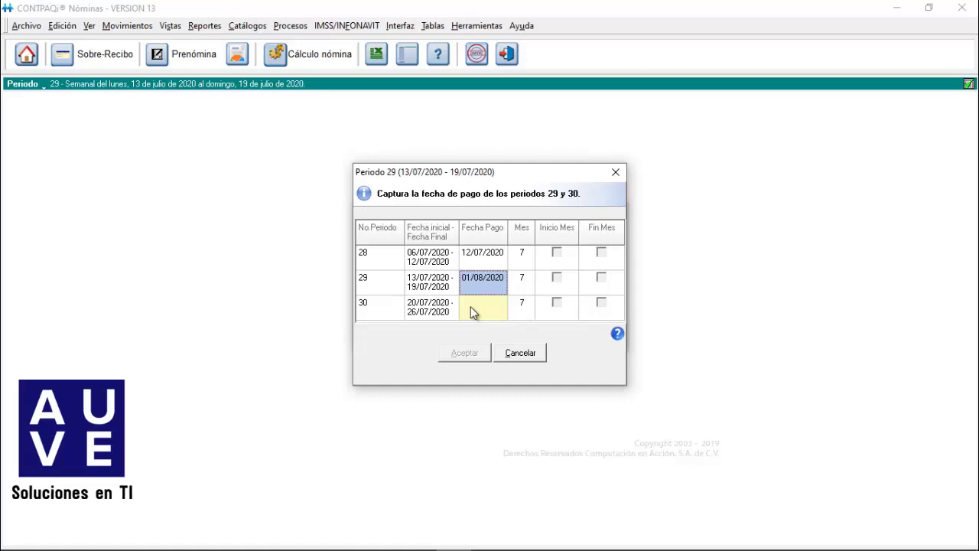
pyautogui.click(470, 306)
pyautogui.click(472, 314)
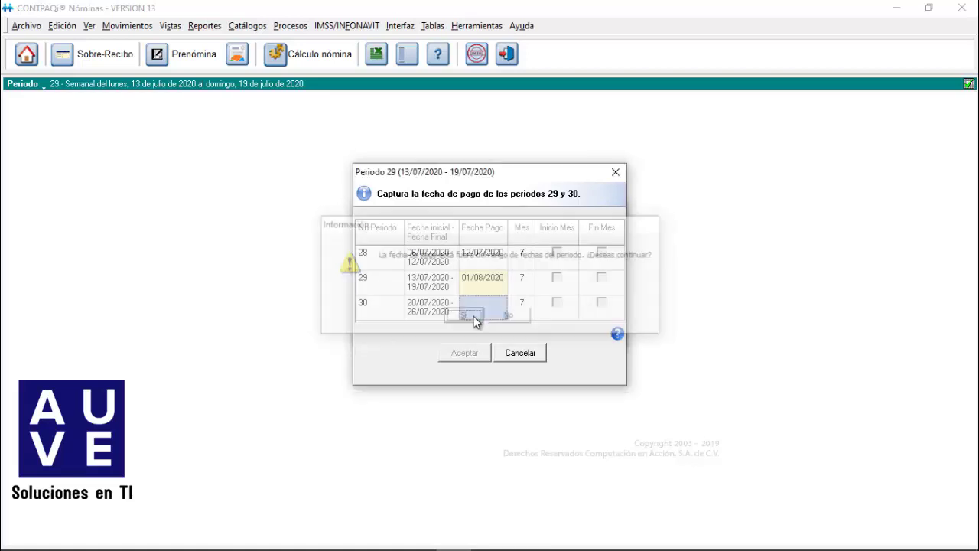
pyautogui.click(491, 315)
pyautogui.write('26072020')
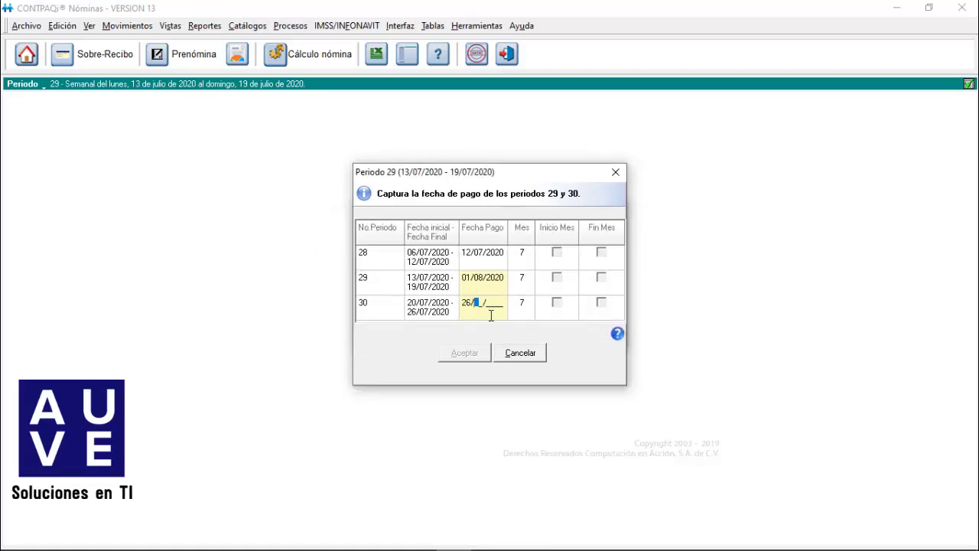
# Set the payment date of period 29 to 19/07/2020.
pyautogui.press('Up')
pyautogui.click(475, 284)
pyautogui.write('19/')
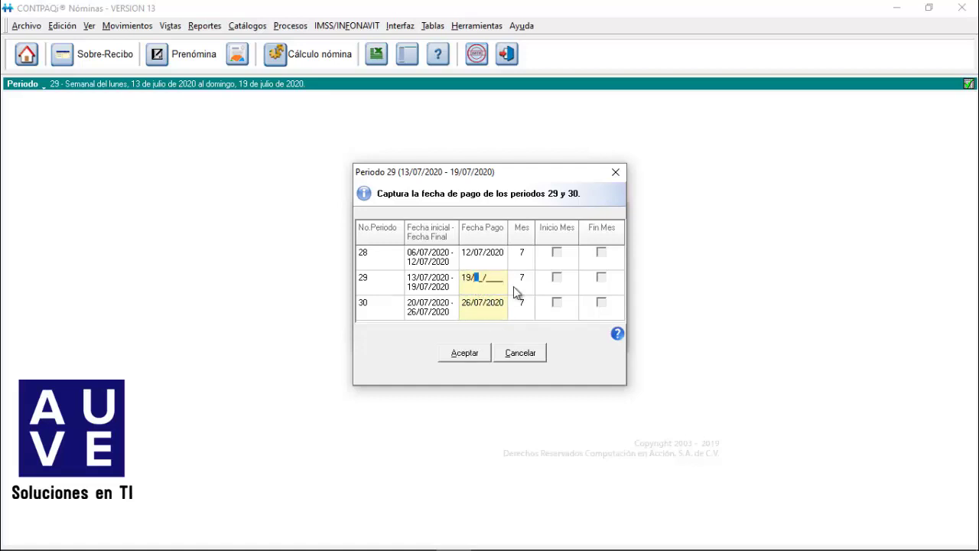
pyautogui.write('07/2020')
pyautogui.press('Return')
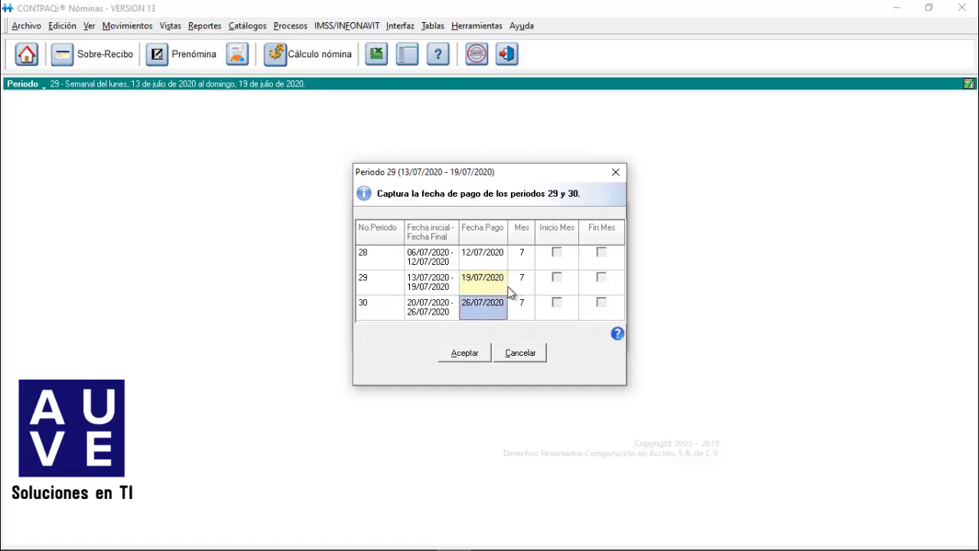
# Review the months assigned to periods 28, 29 and 30 and accept the captured payment dates.
pyautogui.press('Up')
pyautogui.click(482, 302)
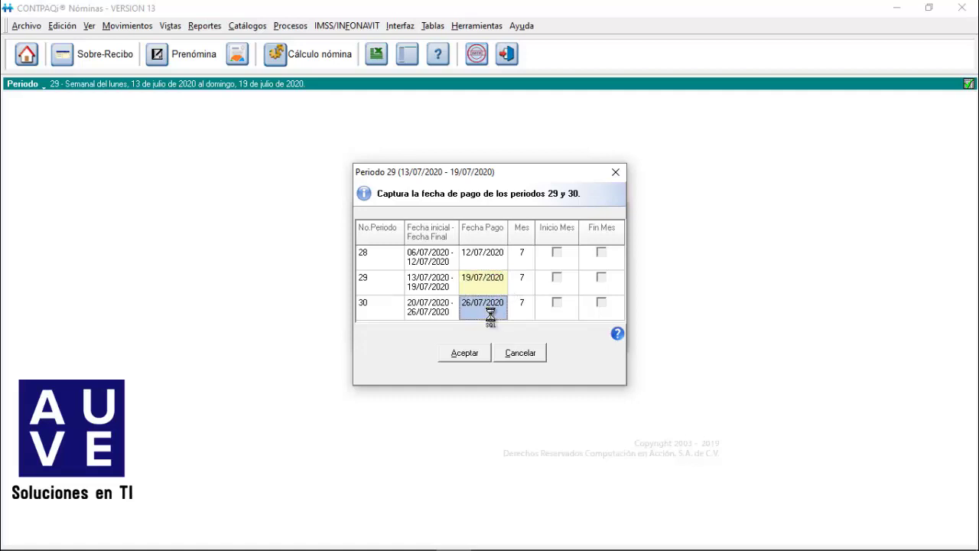
pyautogui.click(535, 268)
pyautogui.click(523, 283)
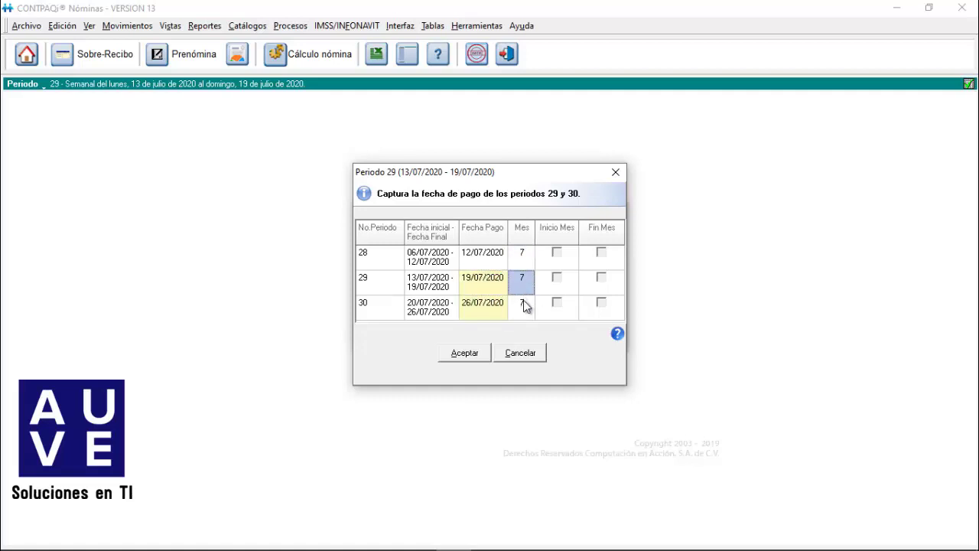
pyautogui.click(528, 305)
pyautogui.click(524, 254)
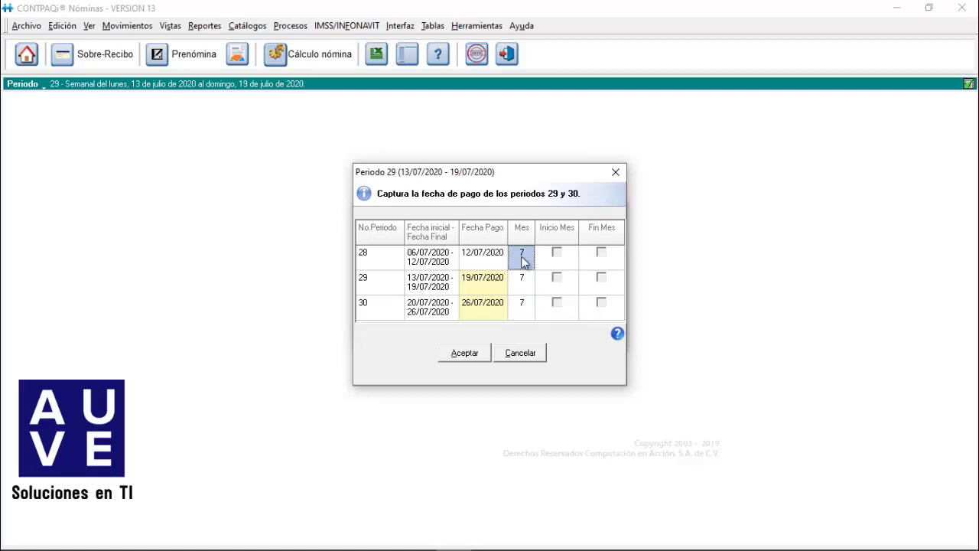
pyautogui.click(465, 353)
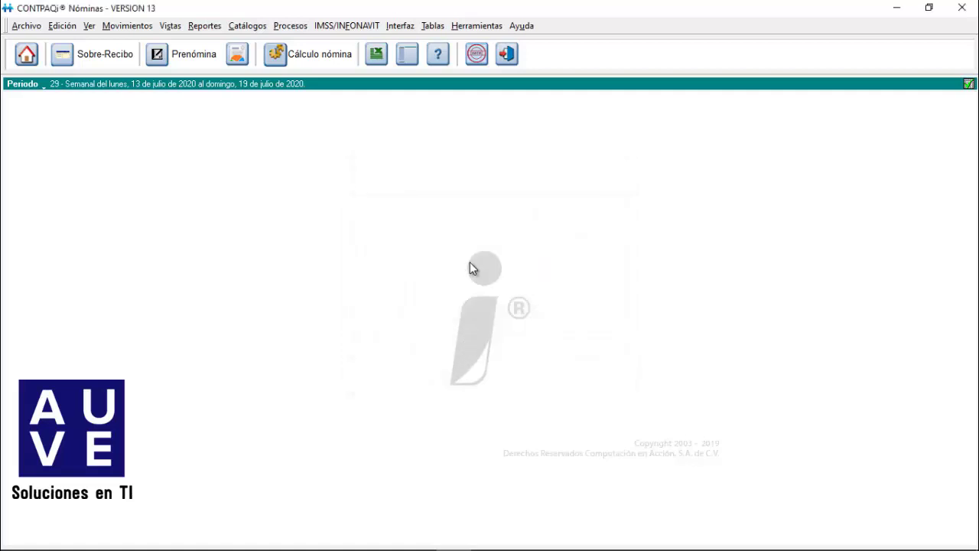
# Run the payroll calculation for weekly period 29 and dismiss the completion notice.
pyautogui.click(327, 60)
pyautogui.click(482, 370)
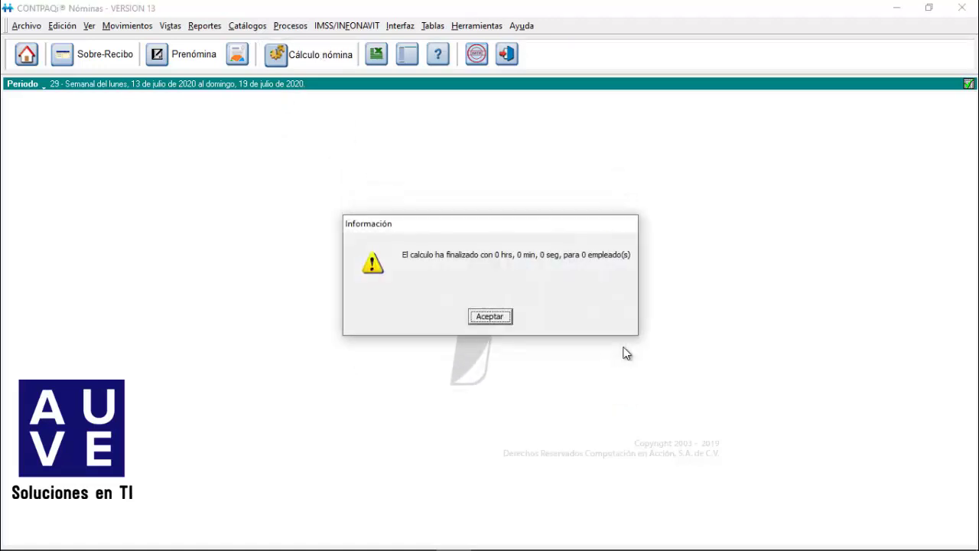
pyautogui.click(488, 317)
# Open the electronic receipt issuance for period 28 to check whether its payment date can be edited, and cancel it.
pyautogui.click(289, 26)
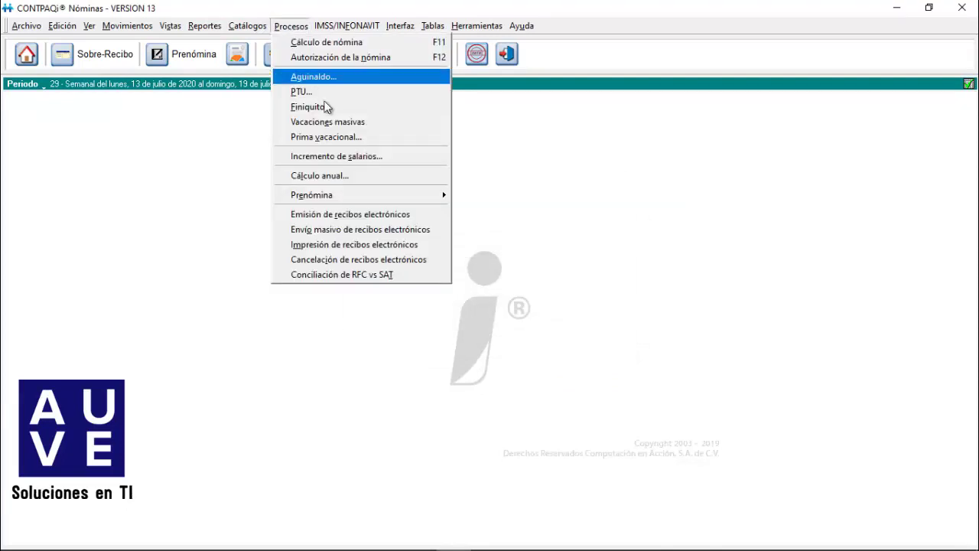
pyautogui.click(366, 218)
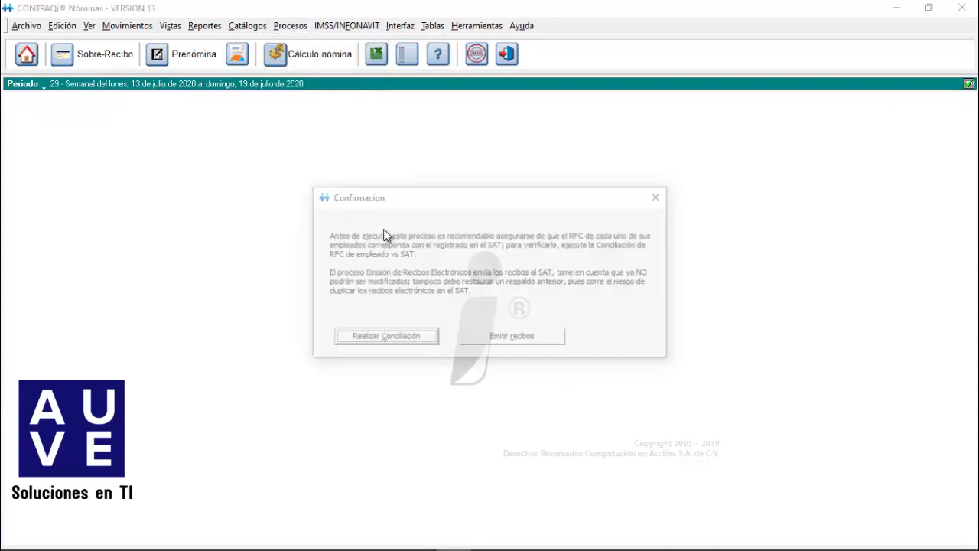
pyautogui.click(526, 341)
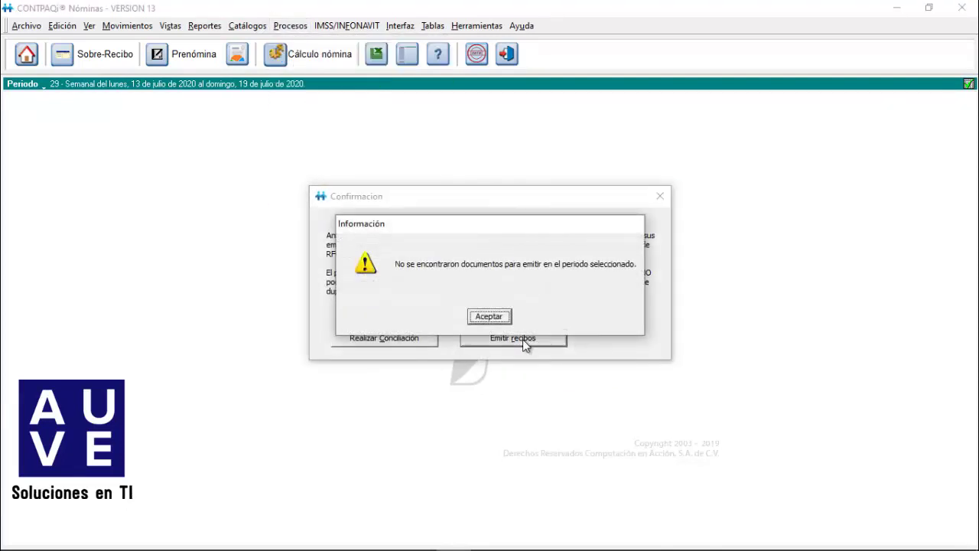
pyautogui.click(488, 316)
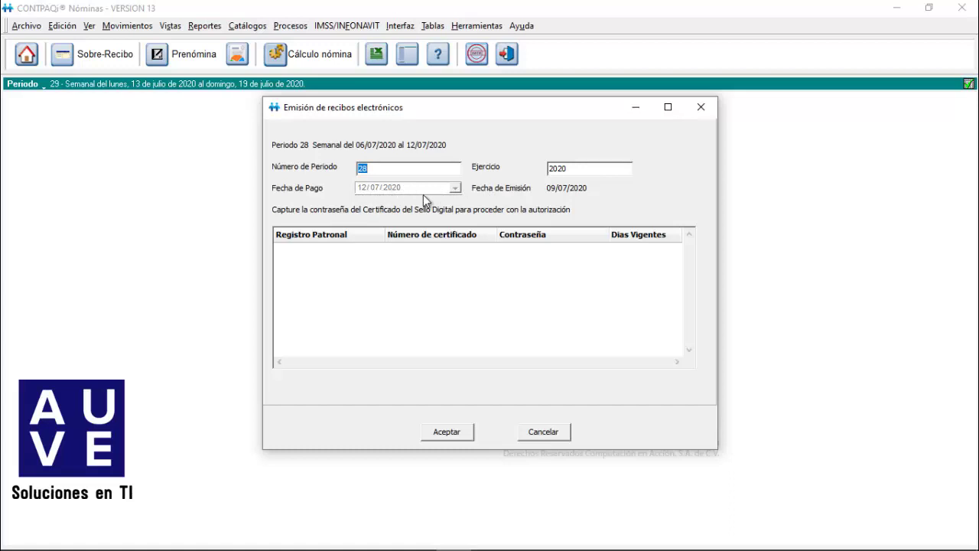
pyautogui.click(539, 432)
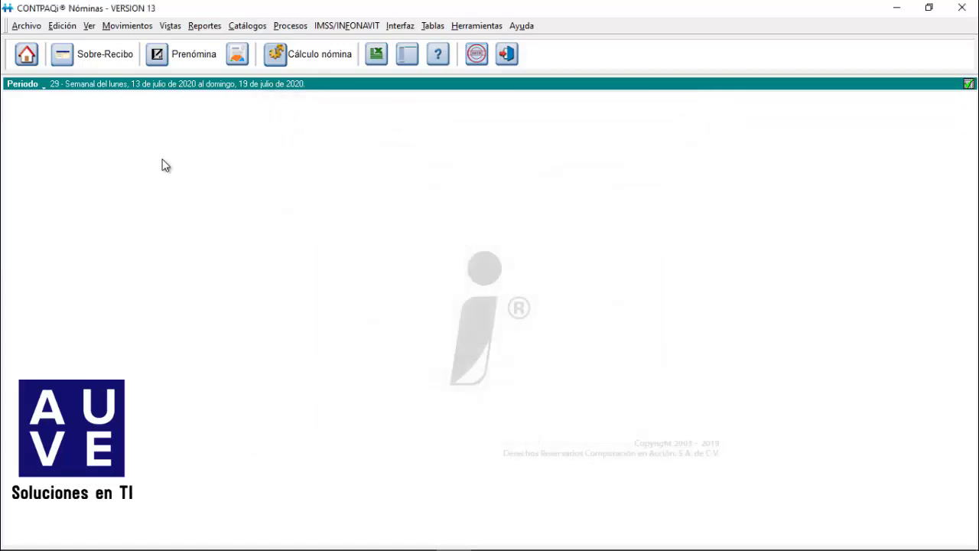
# Enable "Permitir cambiar fecha pago al timbrar" in the electronic receipt settings of company VERSION 13, save and close the company windows.
pyautogui.click(31, 59)
pyautogui.click(396, 274)
pyautogui.press('v')
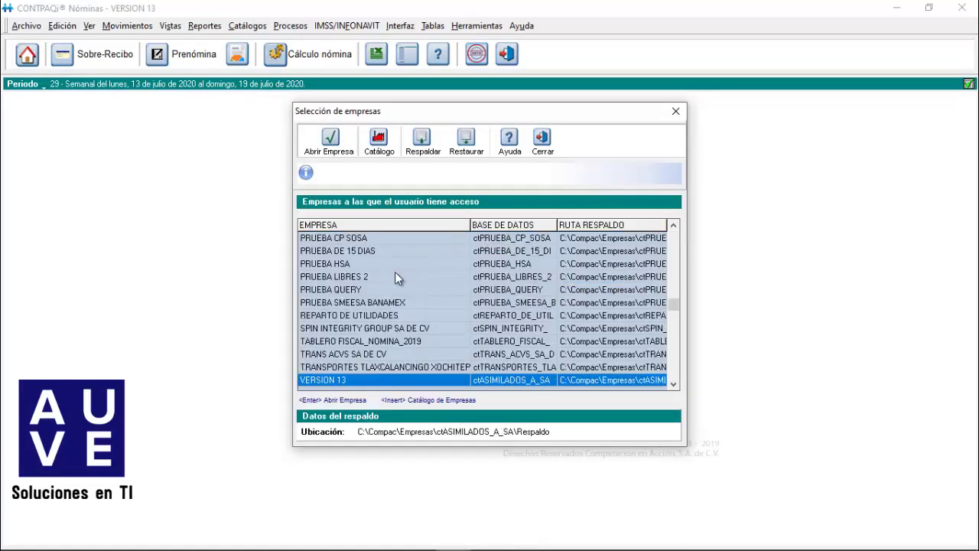
pyautogui.click(377, 137)
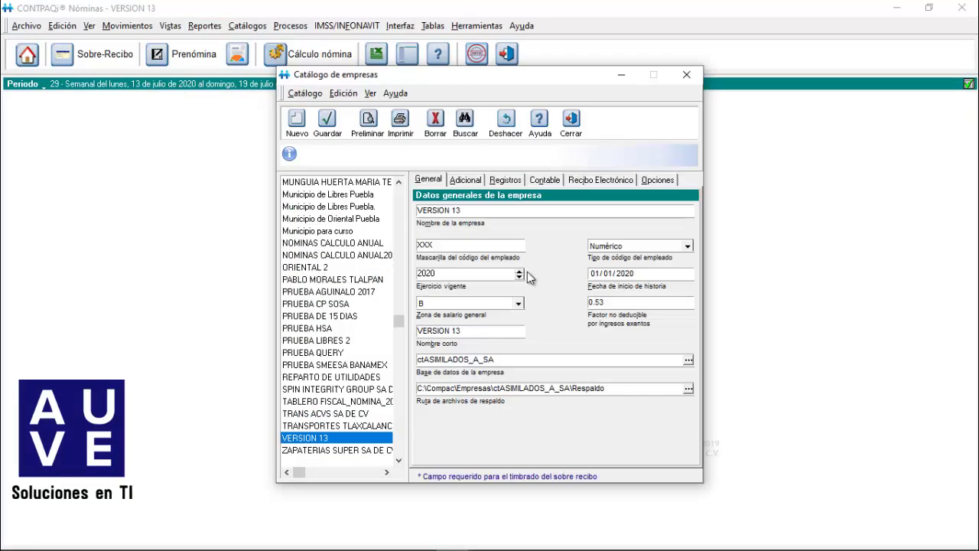
pyautogui.click(606, 179)
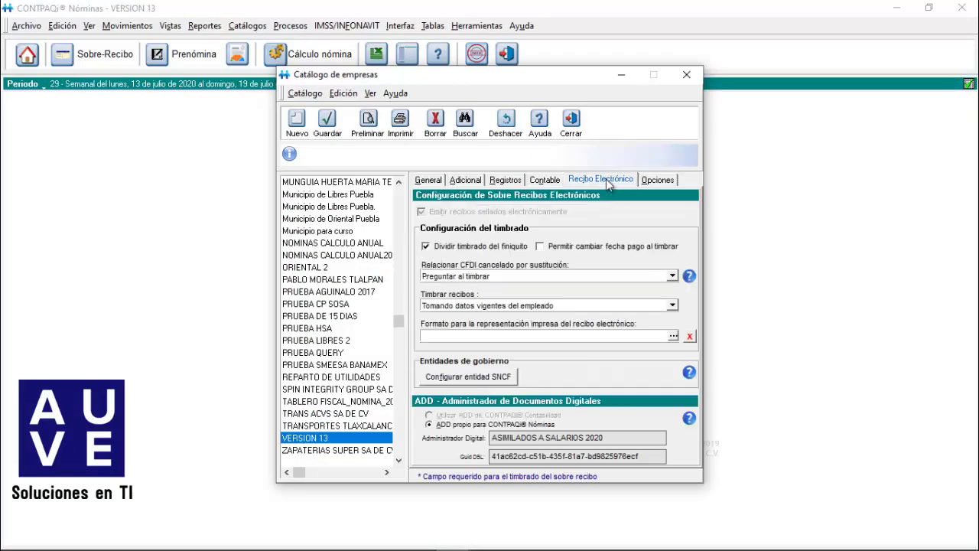
pyautogui.click(539, 248)
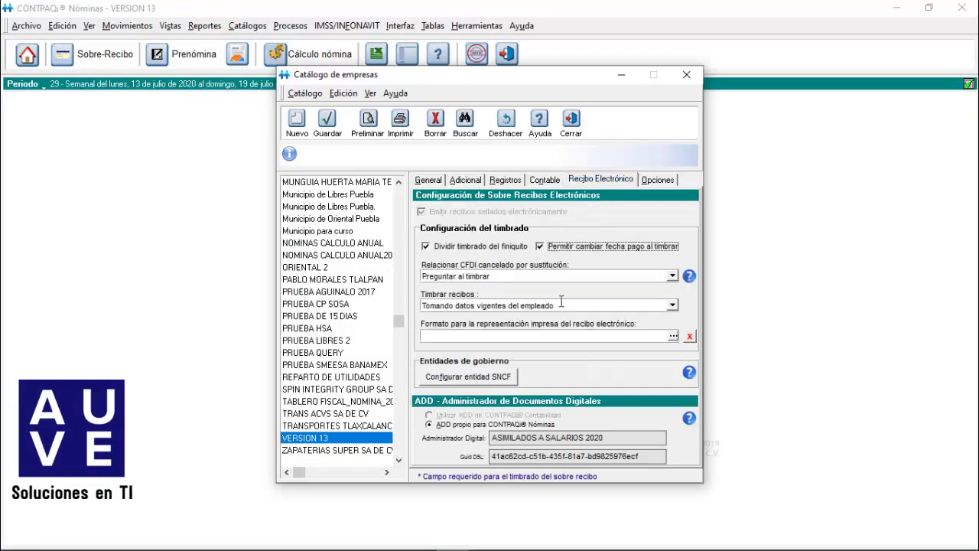
pyautogui.click(334, 136)
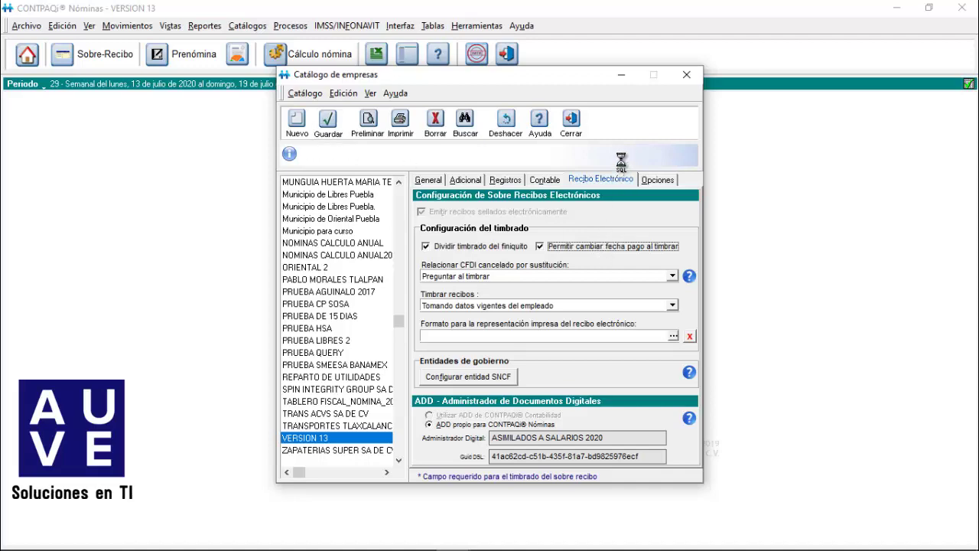
pyautogui.click(573, 123)
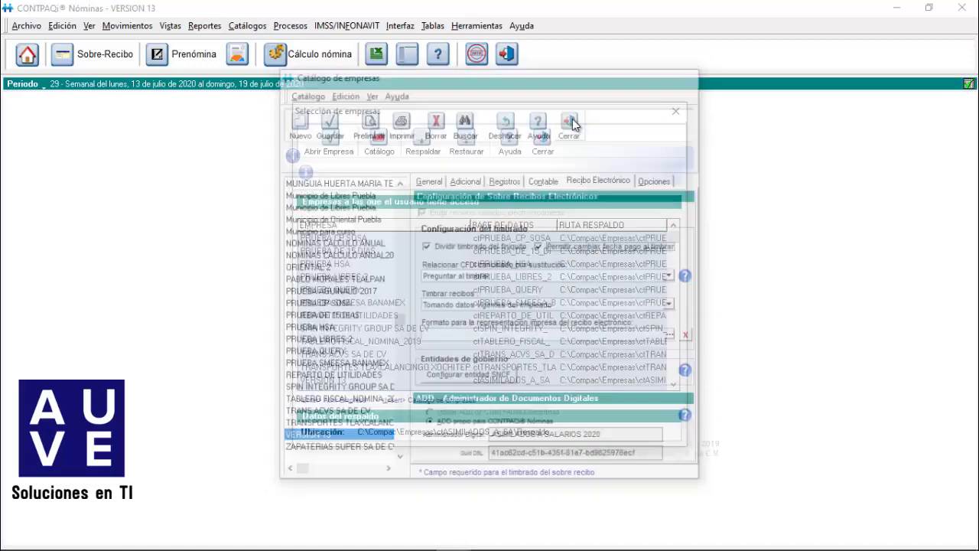
pyautogui.click(549, 147)
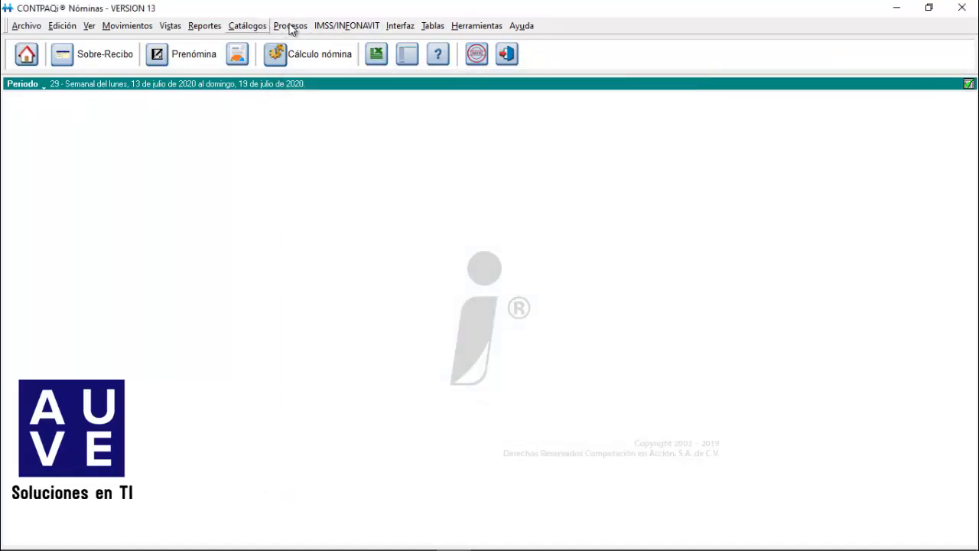
# Reopen the electronic receipt issuance for period 28, show the payment date calendar and cancel without issuing receipts.
pyautogui.click(291, 26)
pyautogui.moveTo(355, 196)
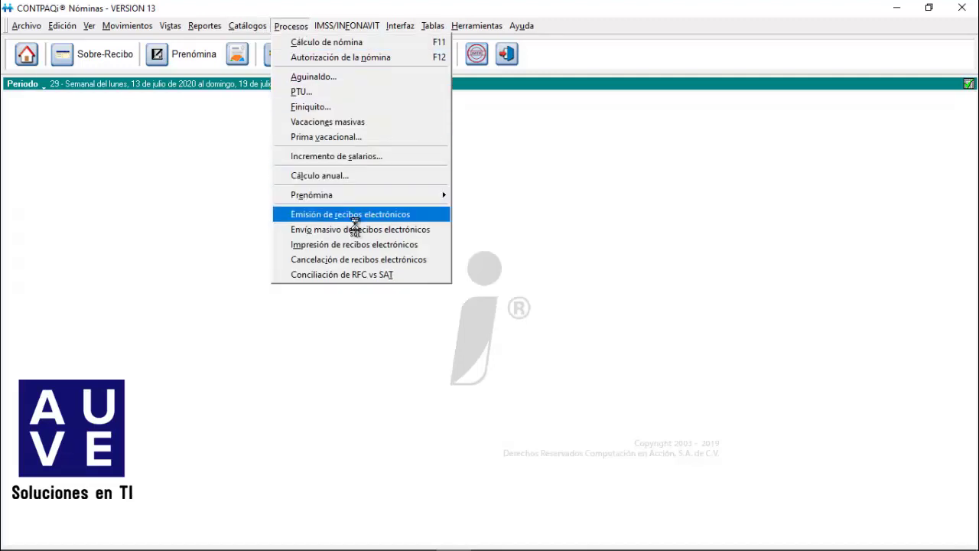
pyautogui.click(348, 215)
pyautogui.click(510, 339)
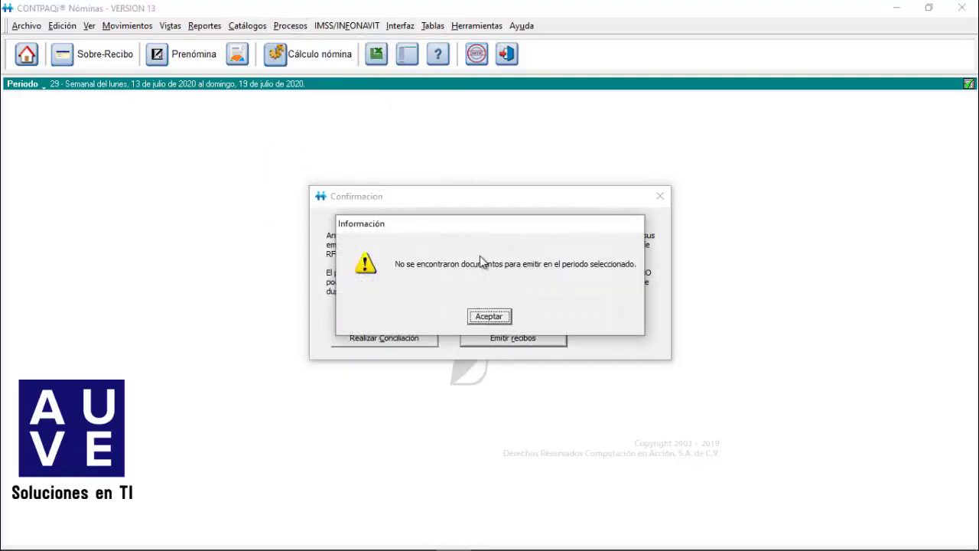
pyautogui.click(477, 315)
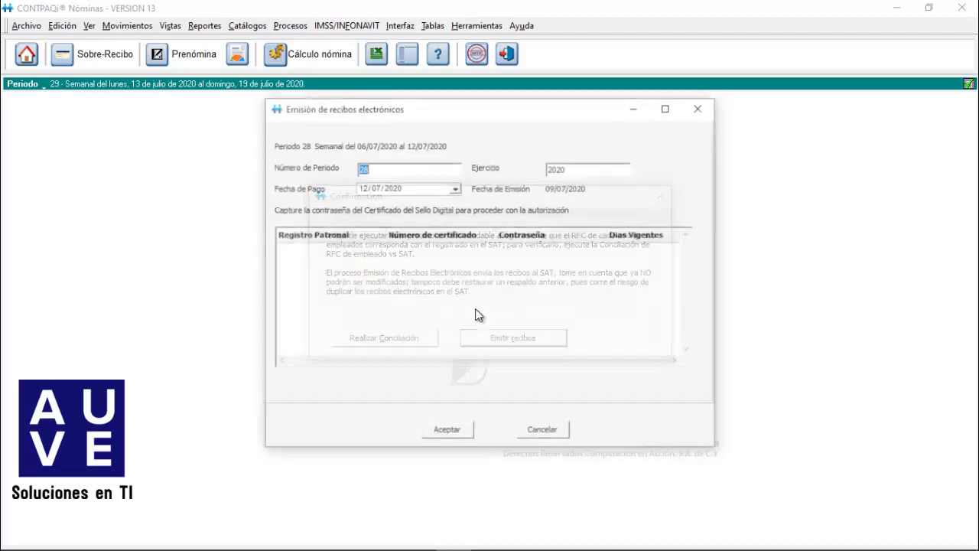
pyautogui.click(455, 188)
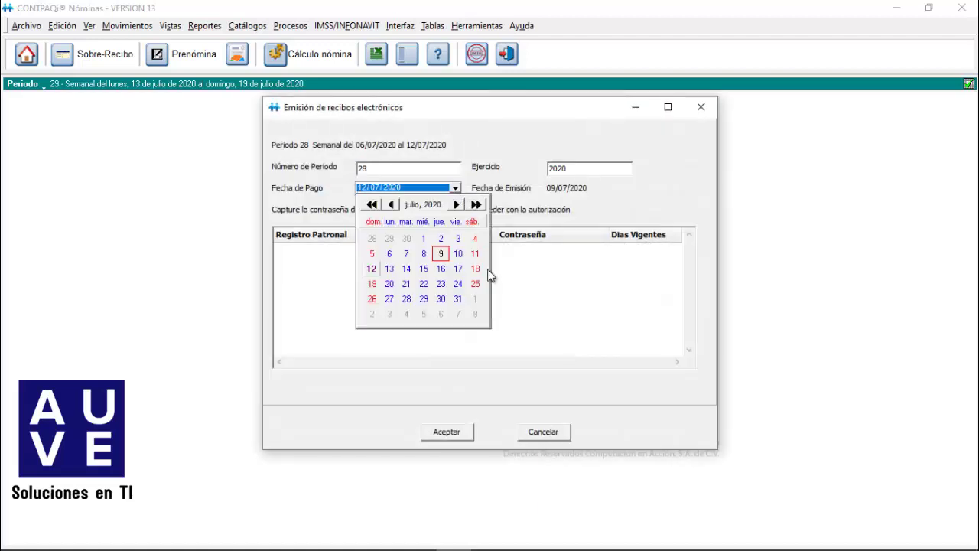
pyautogui.click(529, 380)
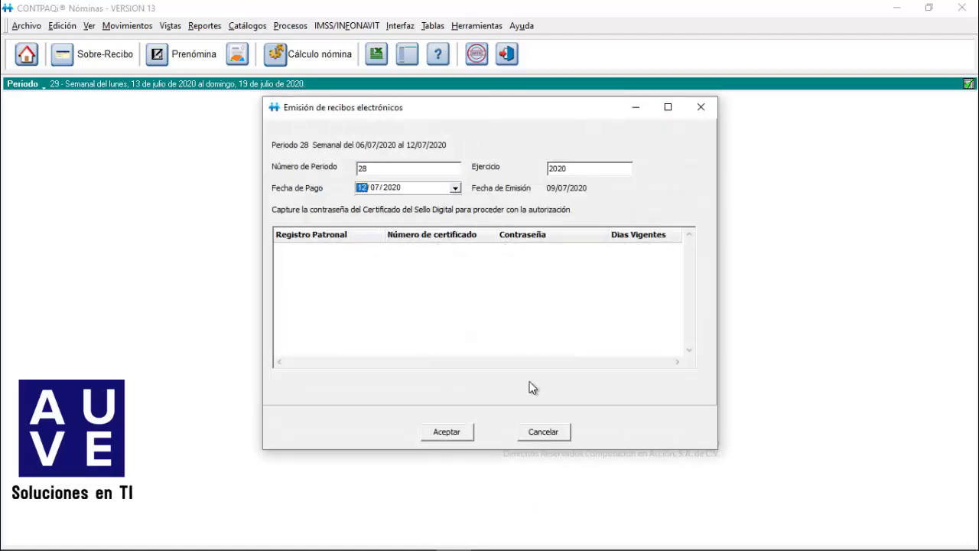
pyautogui.click(537, 432)
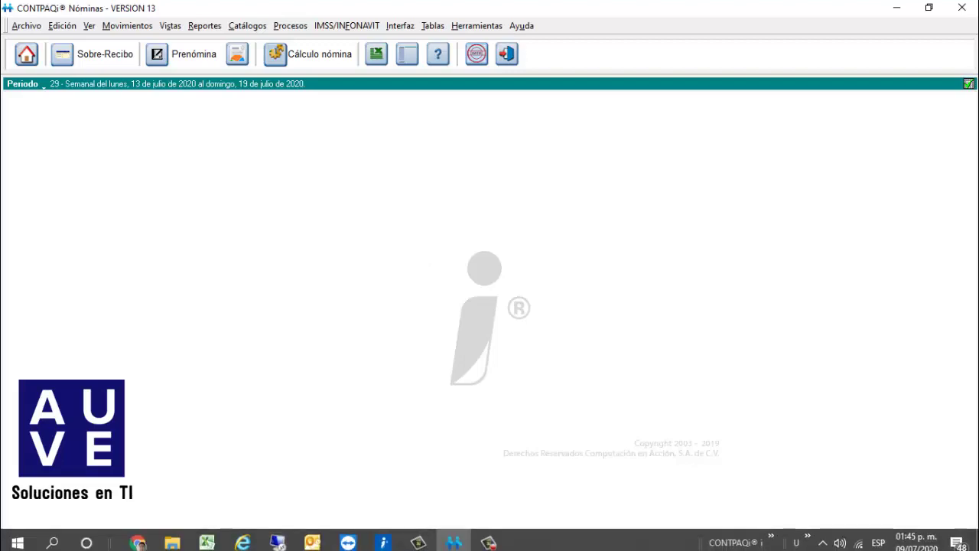
# Switch to the Cedula Subsidio Causado workbook in Excel and examine the weekly days, salary and income rows on Cédula ISR 5 Semanas.
pyautogui.moveTo(207, 536)
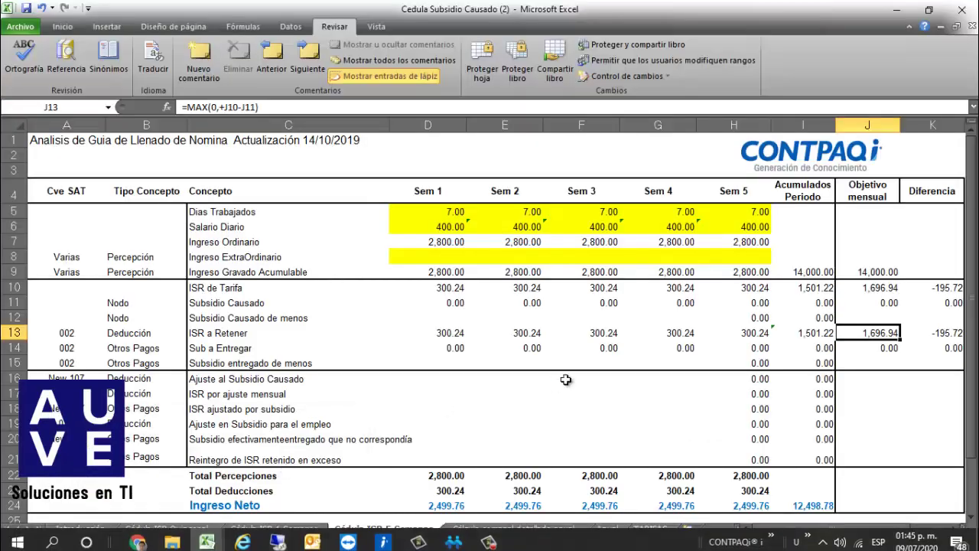
pyautogui.click(585, 225)
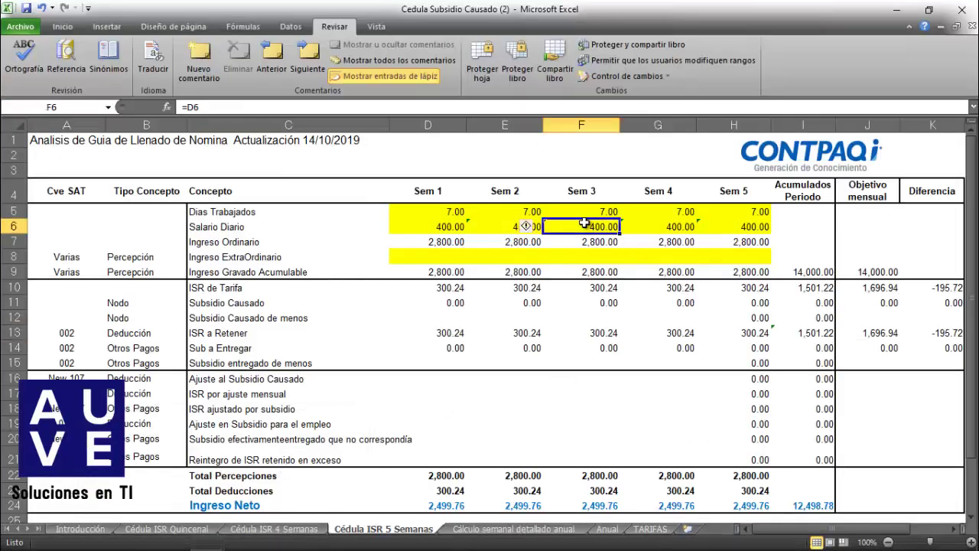
pyautogui.press('Up')
pyautogui.press('Left')
pyautogui.press('Left')
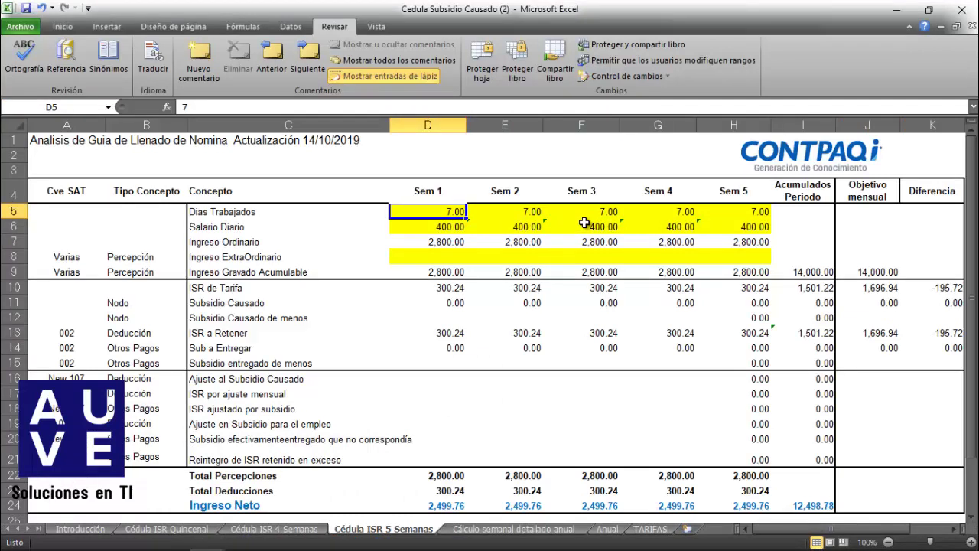
pyautogui.press('Right')
pyautogui.press('Right')
pyautogui.press('Right')
pyautogui.press('Down')
pyautogui.press('Down')
pyautogui.press('Down')
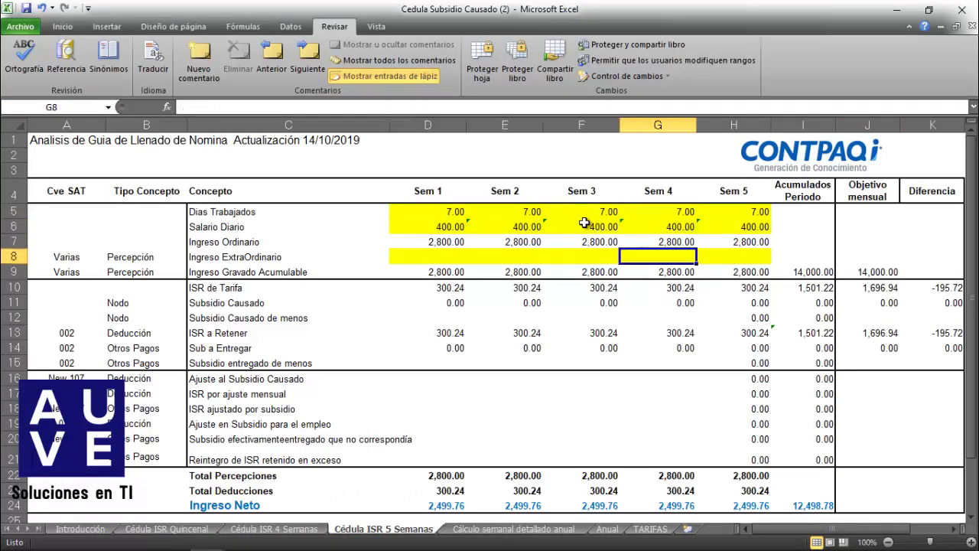
# Inspect the accumulated ISR a Retener for the five weeks in cell I13.
pyautogui.press('Right')
pyautogui.press('Right')
pyautogui.press('Down')
pyautogui.press('Down')
pyautogui.press('Down')
pyautogui.press('Down')
pyautogui.press('Down')
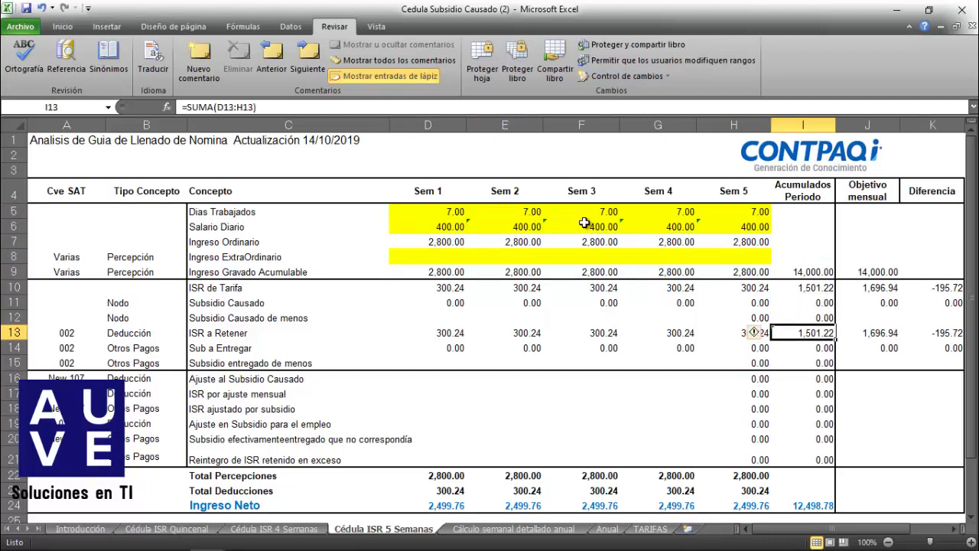
# Inspect the monthly target and the difference for ISR a Retener in cells J13 and K13.
pyautogui.press('Right')
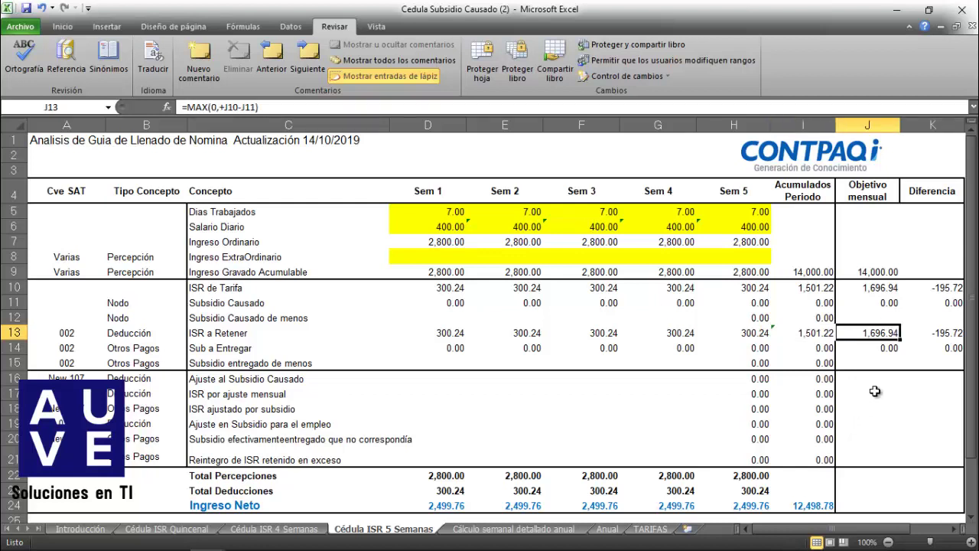
pyautogui.press('Right')
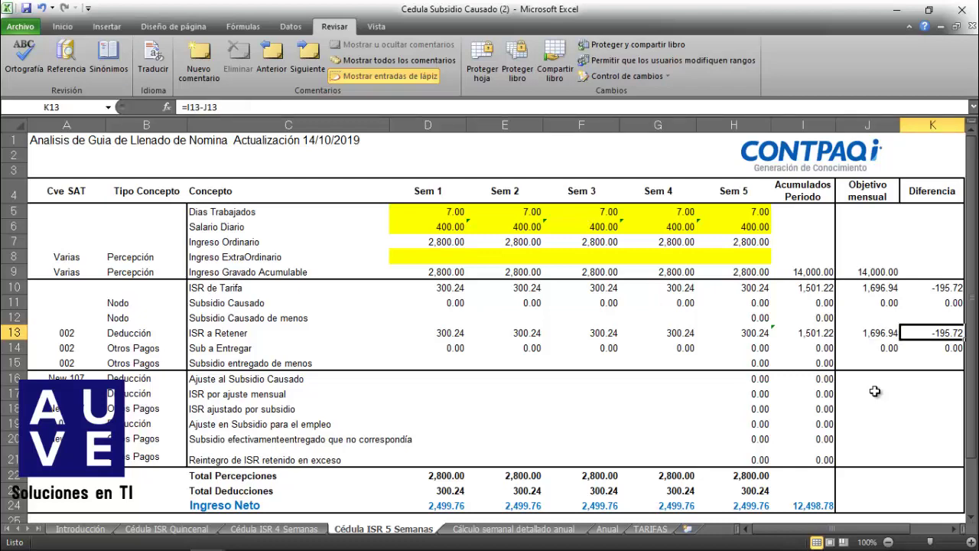
# Switch to CONTPAQi Nóminas, check Sí for "Retener ISR faltante" in the current ISR tables configuration, and close it without saving.
pyautogui.click(899, 10)
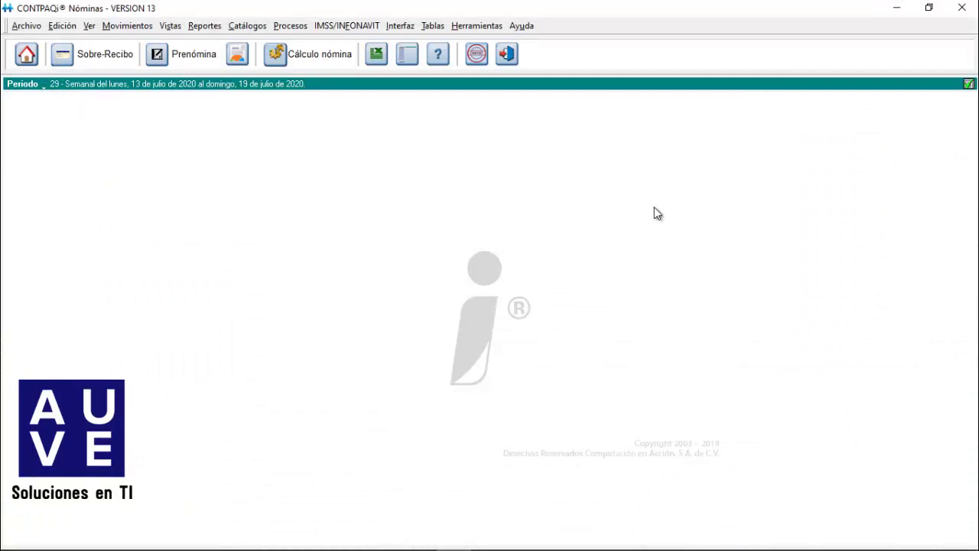
pyautogui.click(425, 28)
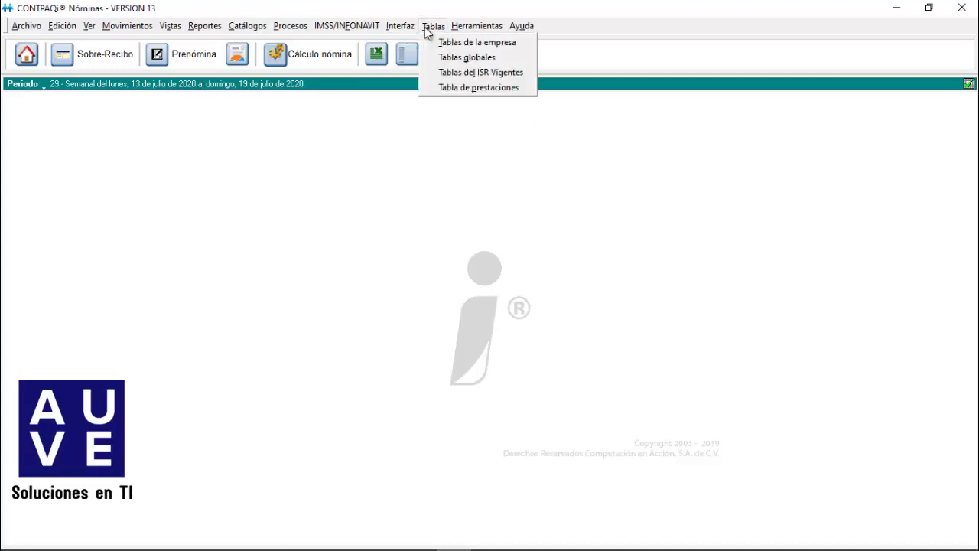
pyautogui.click(457, 73)
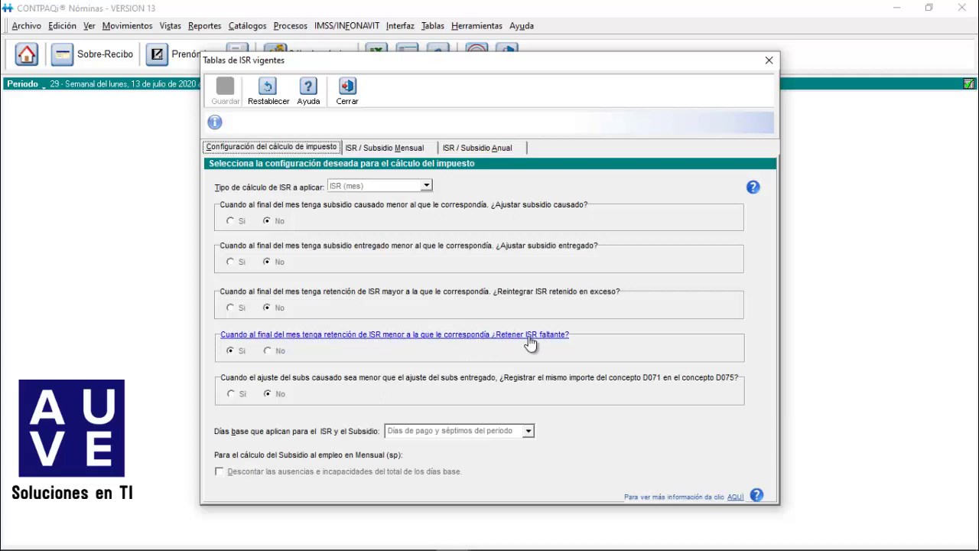
pyautogui.click(233, 353)
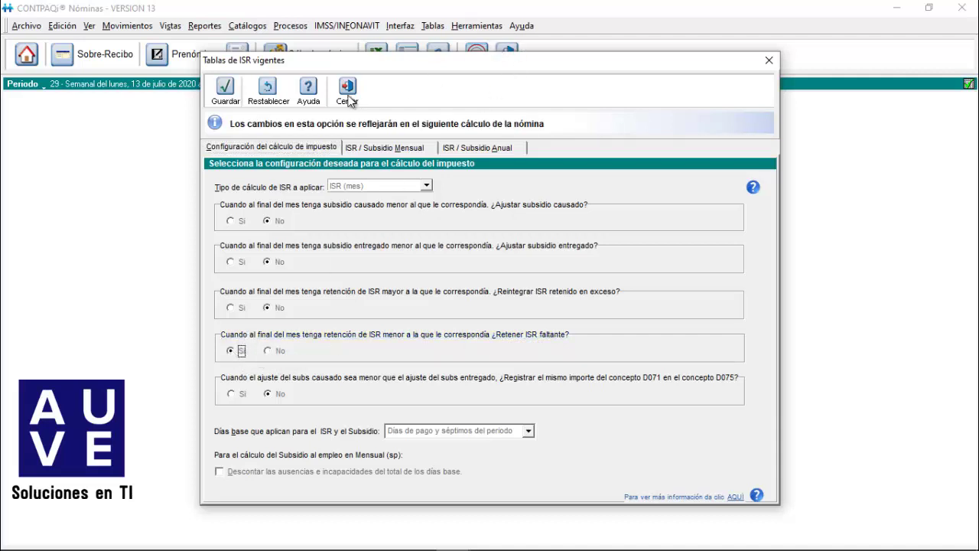
pyautogui.click(347, 90)
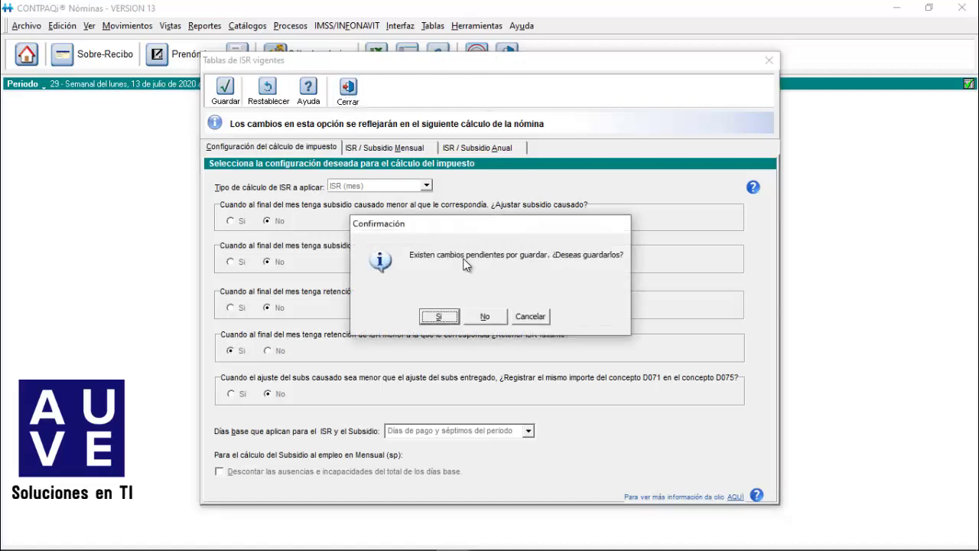
pyautogui.click(485, 317)
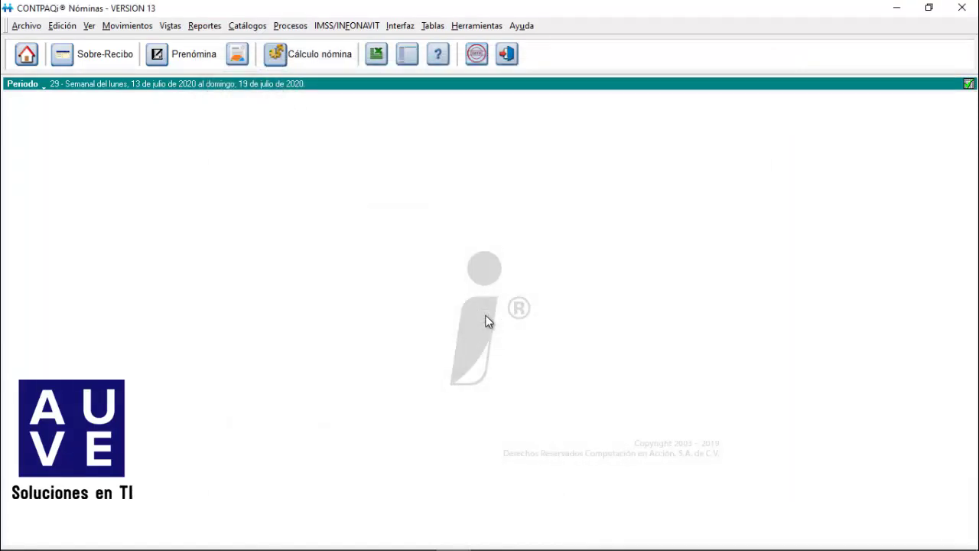